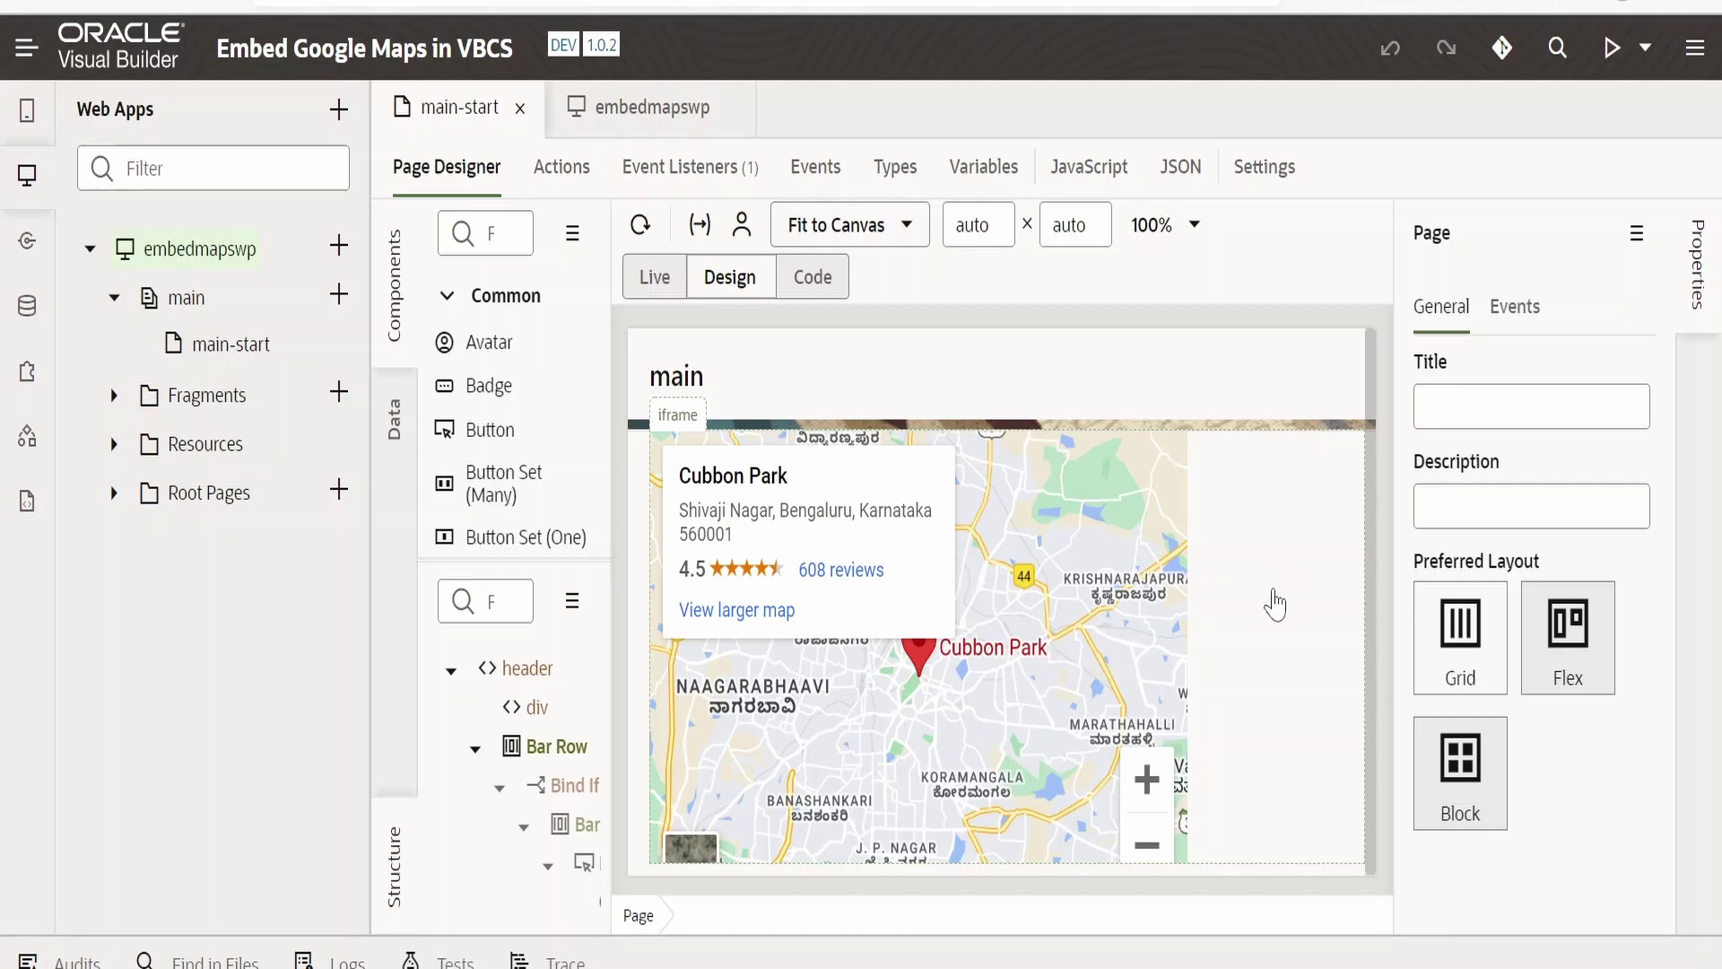
Scroll the Page Designer to review the Cubbon Park map, metro station image, caption and footer.
scroll(1273, 605, down, 3)
scroll(1254, 644, up, 3)
scroll(991, 605, down, 5)
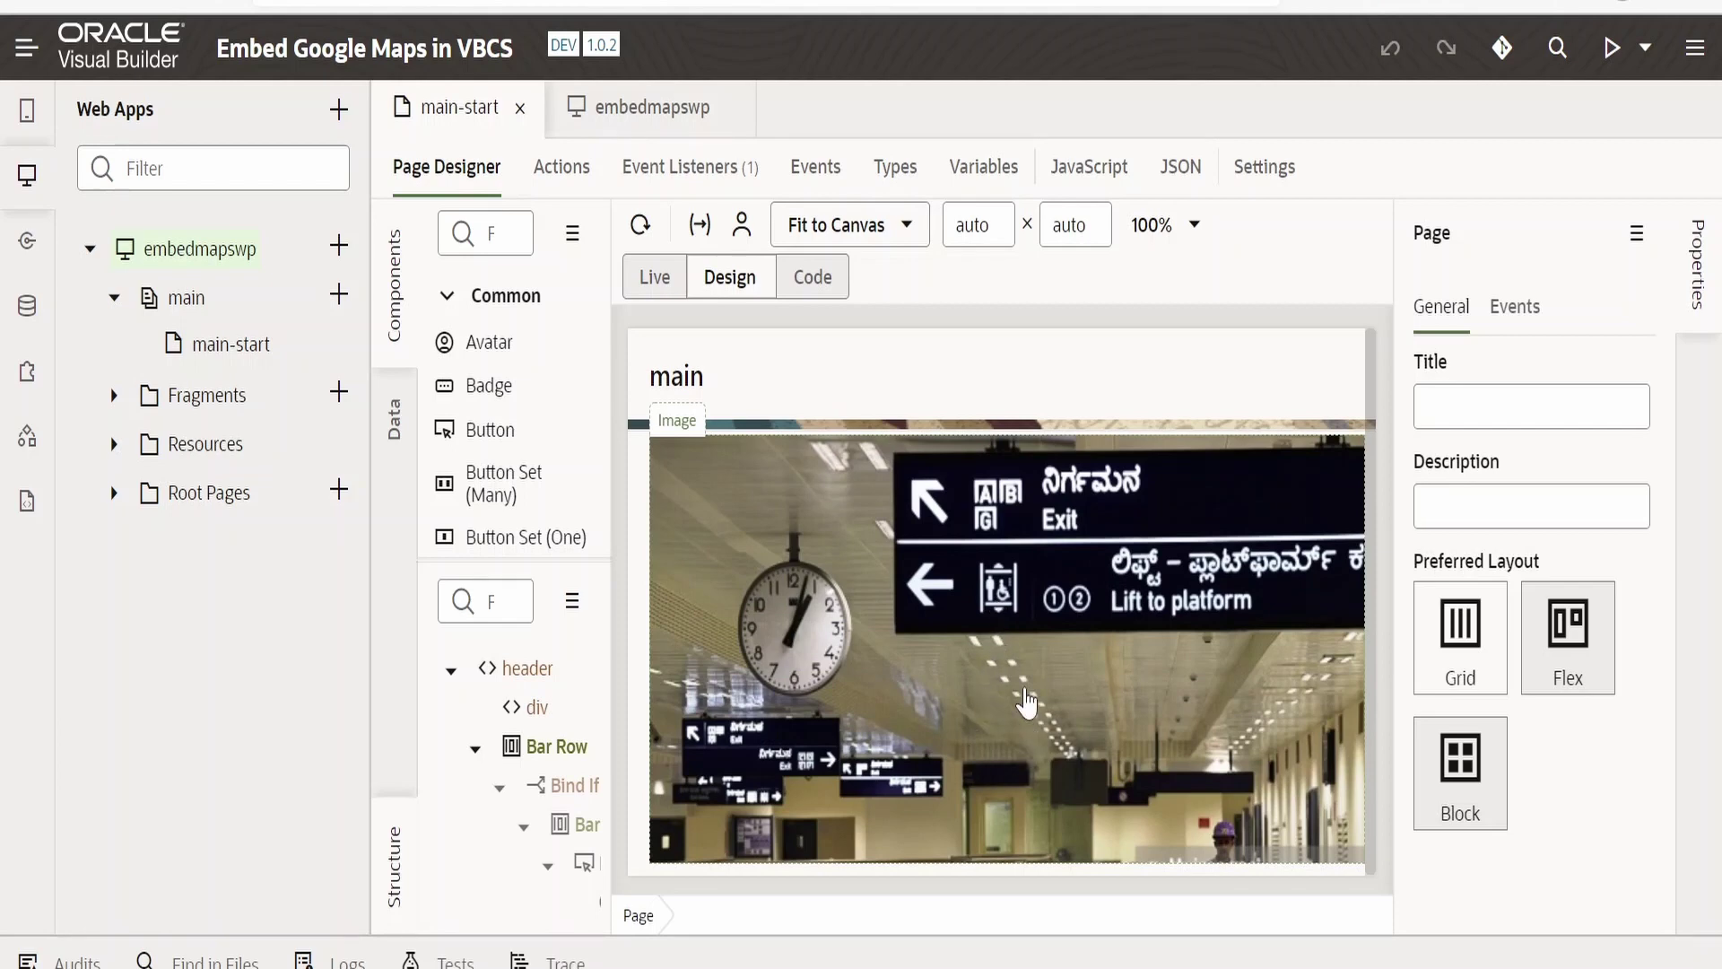
scroll(1031, 718, down, 5)
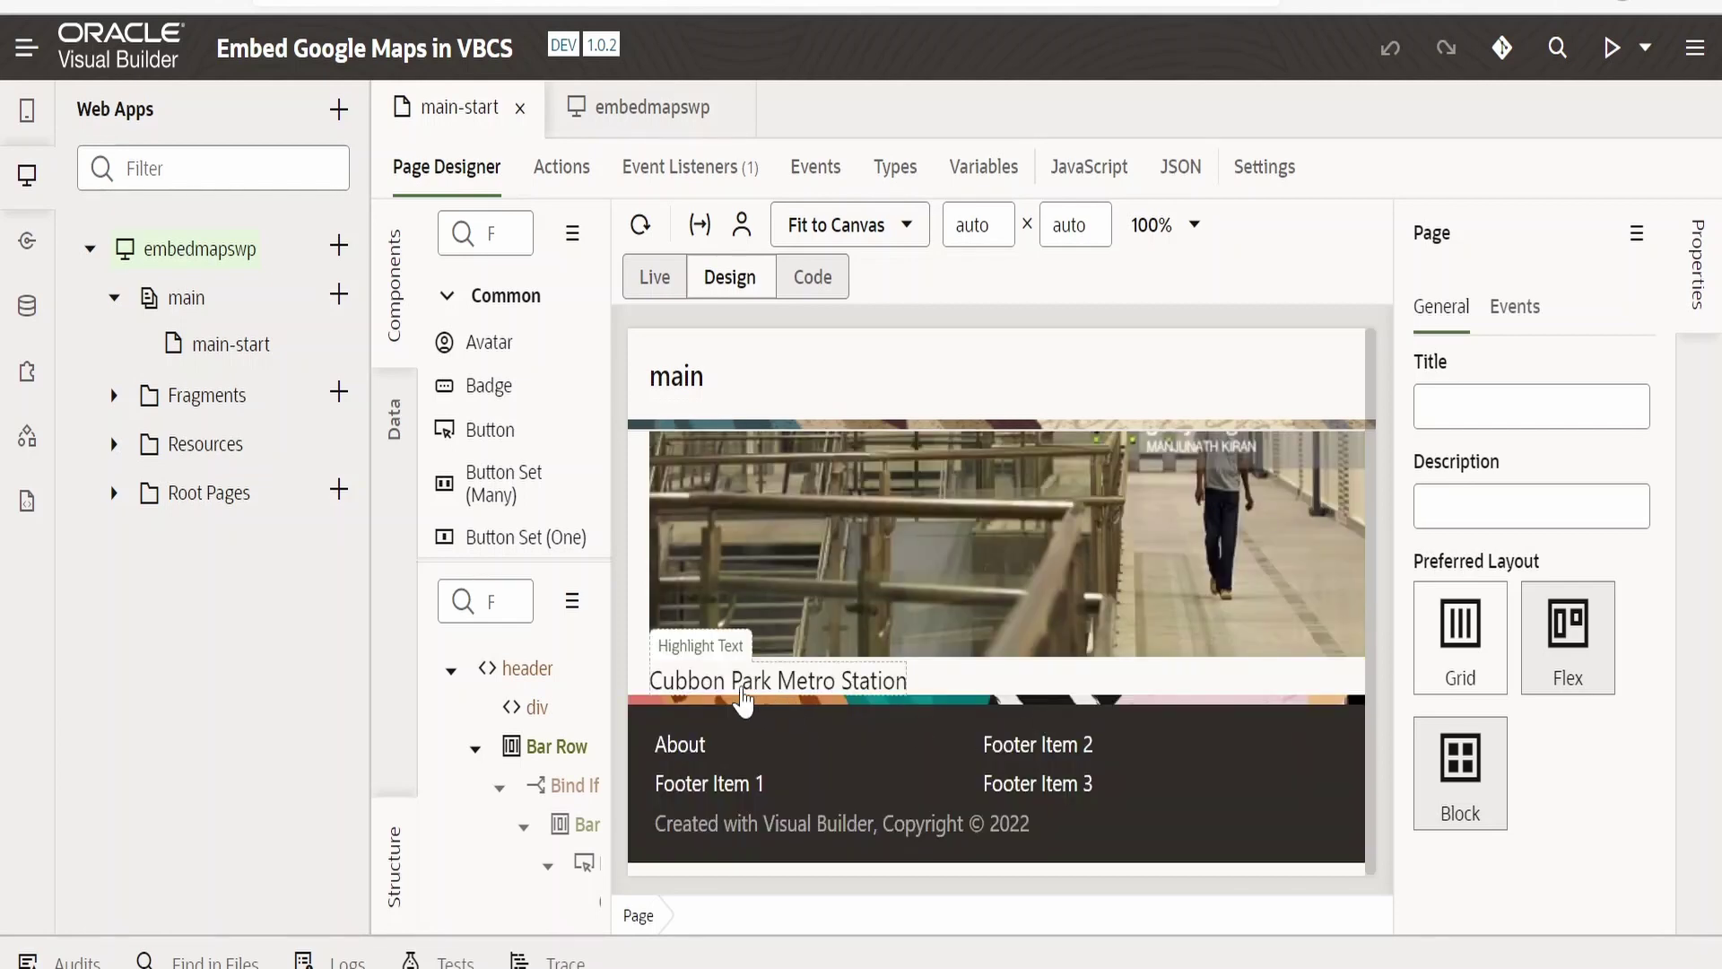
scroll(871, 695, up, 10)
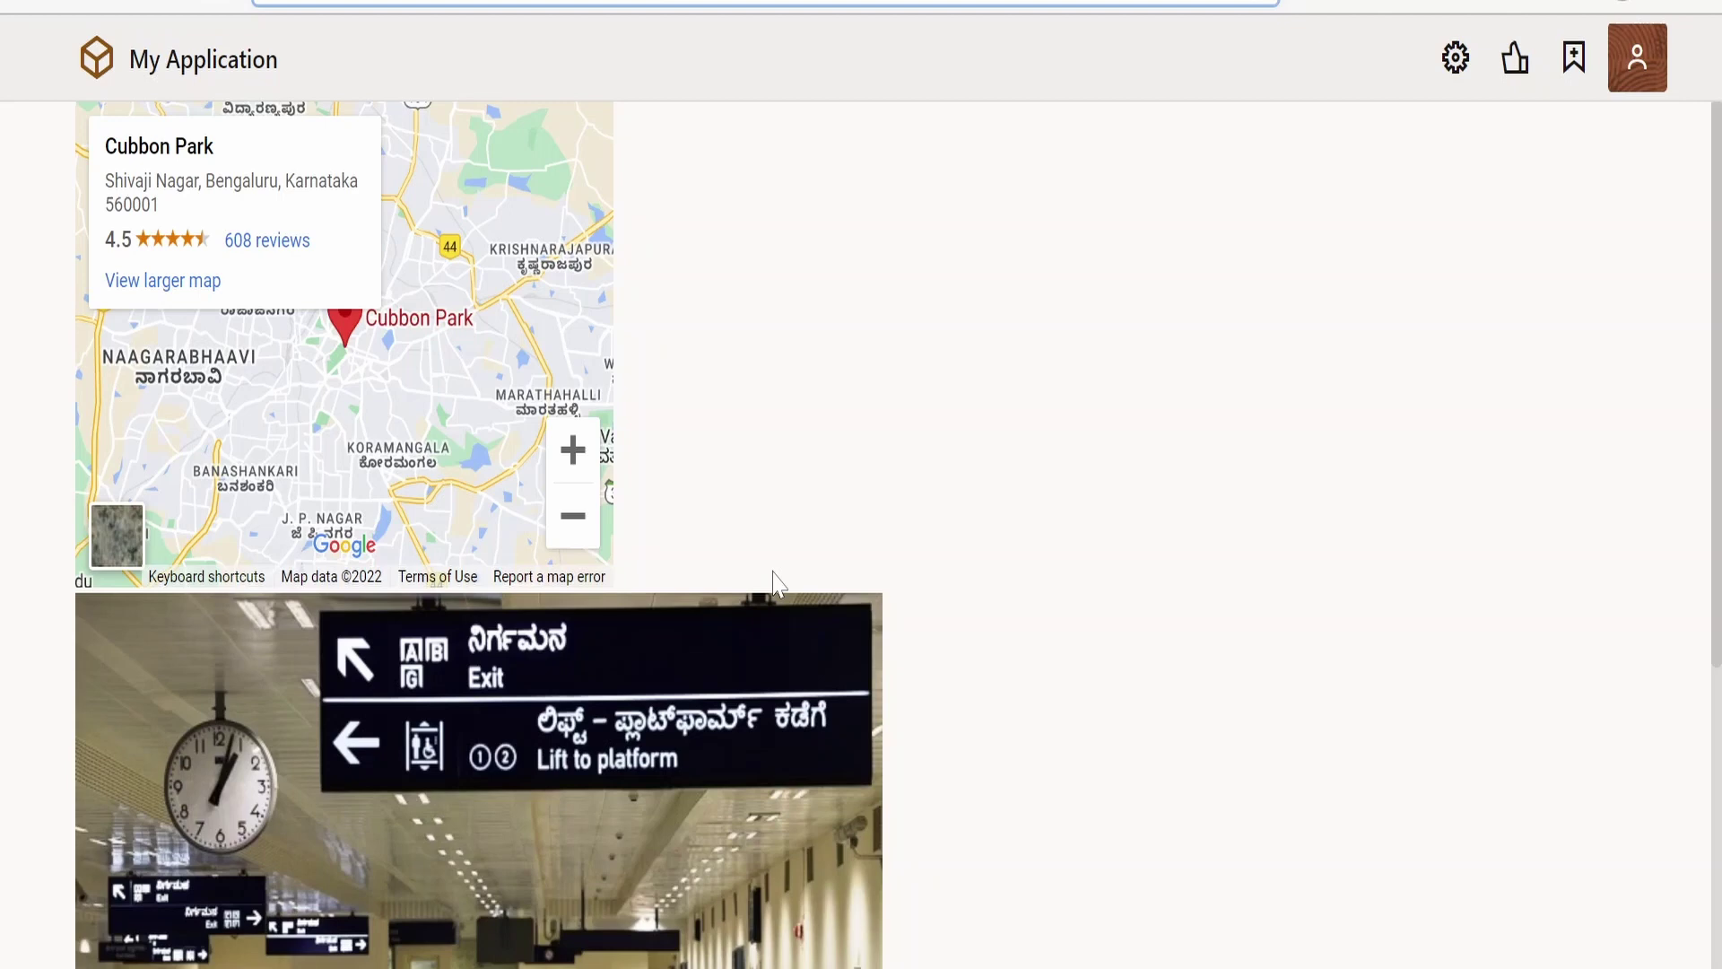
Scroll the running preview to check the Cubbon Park map and metro station image.
scroll(931, 664, down, 4)
scroll(931, 665, up, 4)
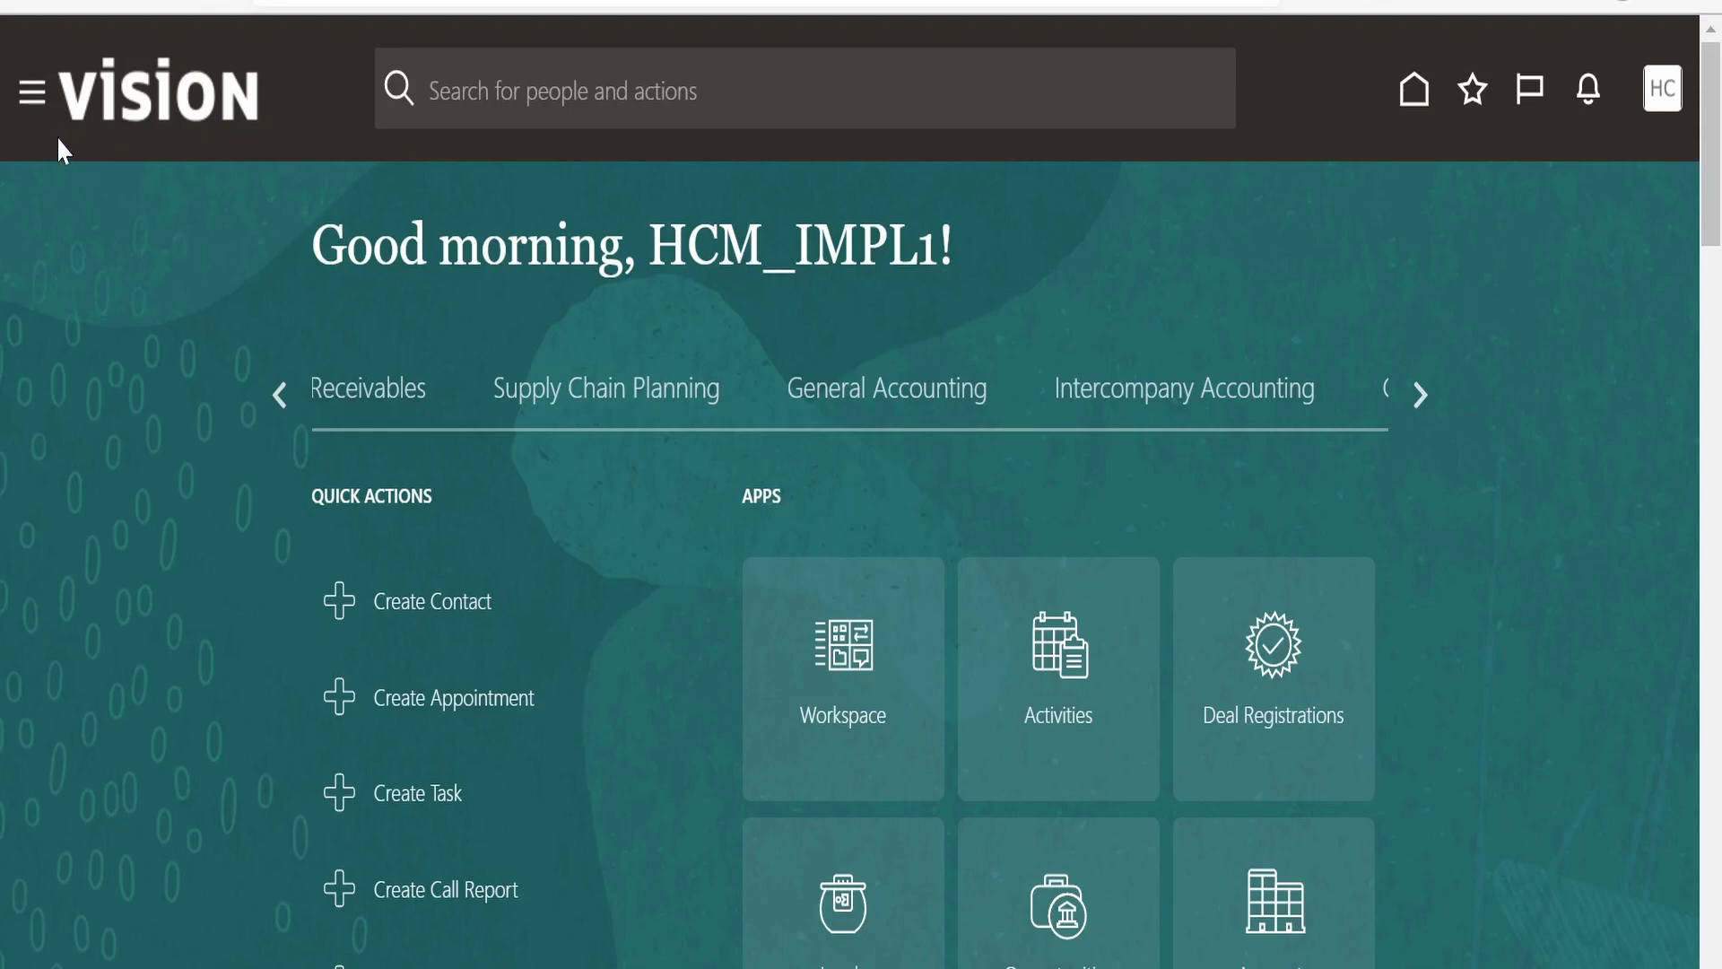
Go to the Sandboxes page from the Navigator's Configuration group.
click(34, 94)
scroll(224, 467, down, 10)
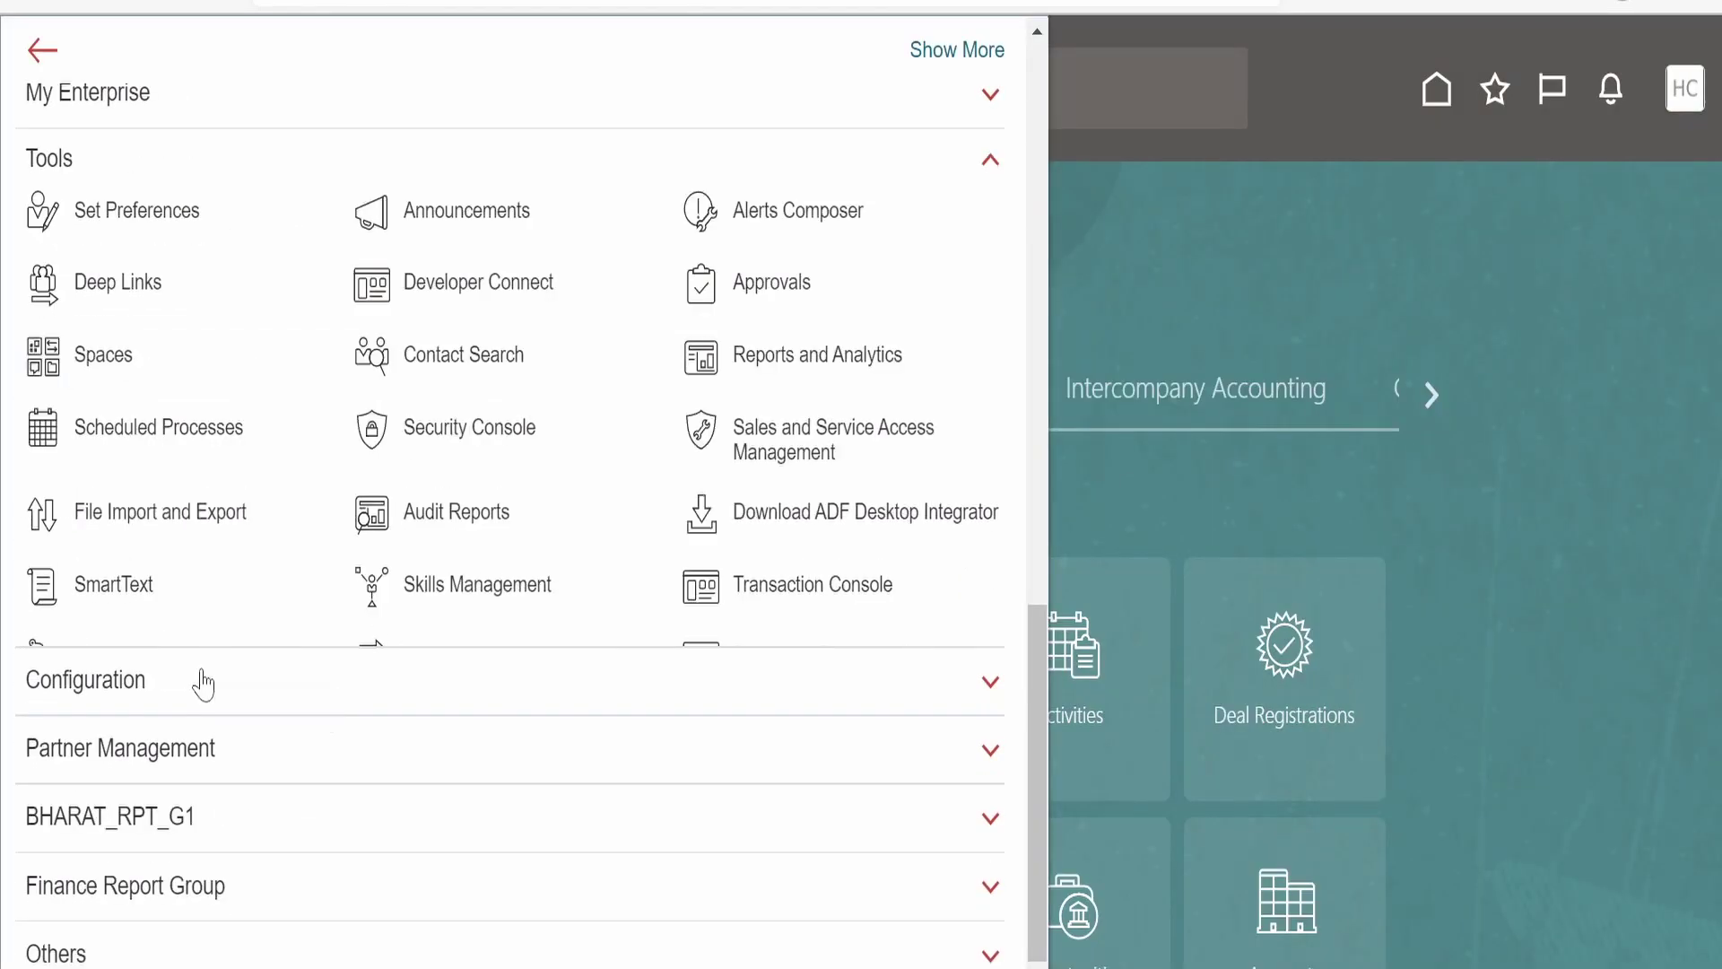
click(203, 684)
click(451, 737)
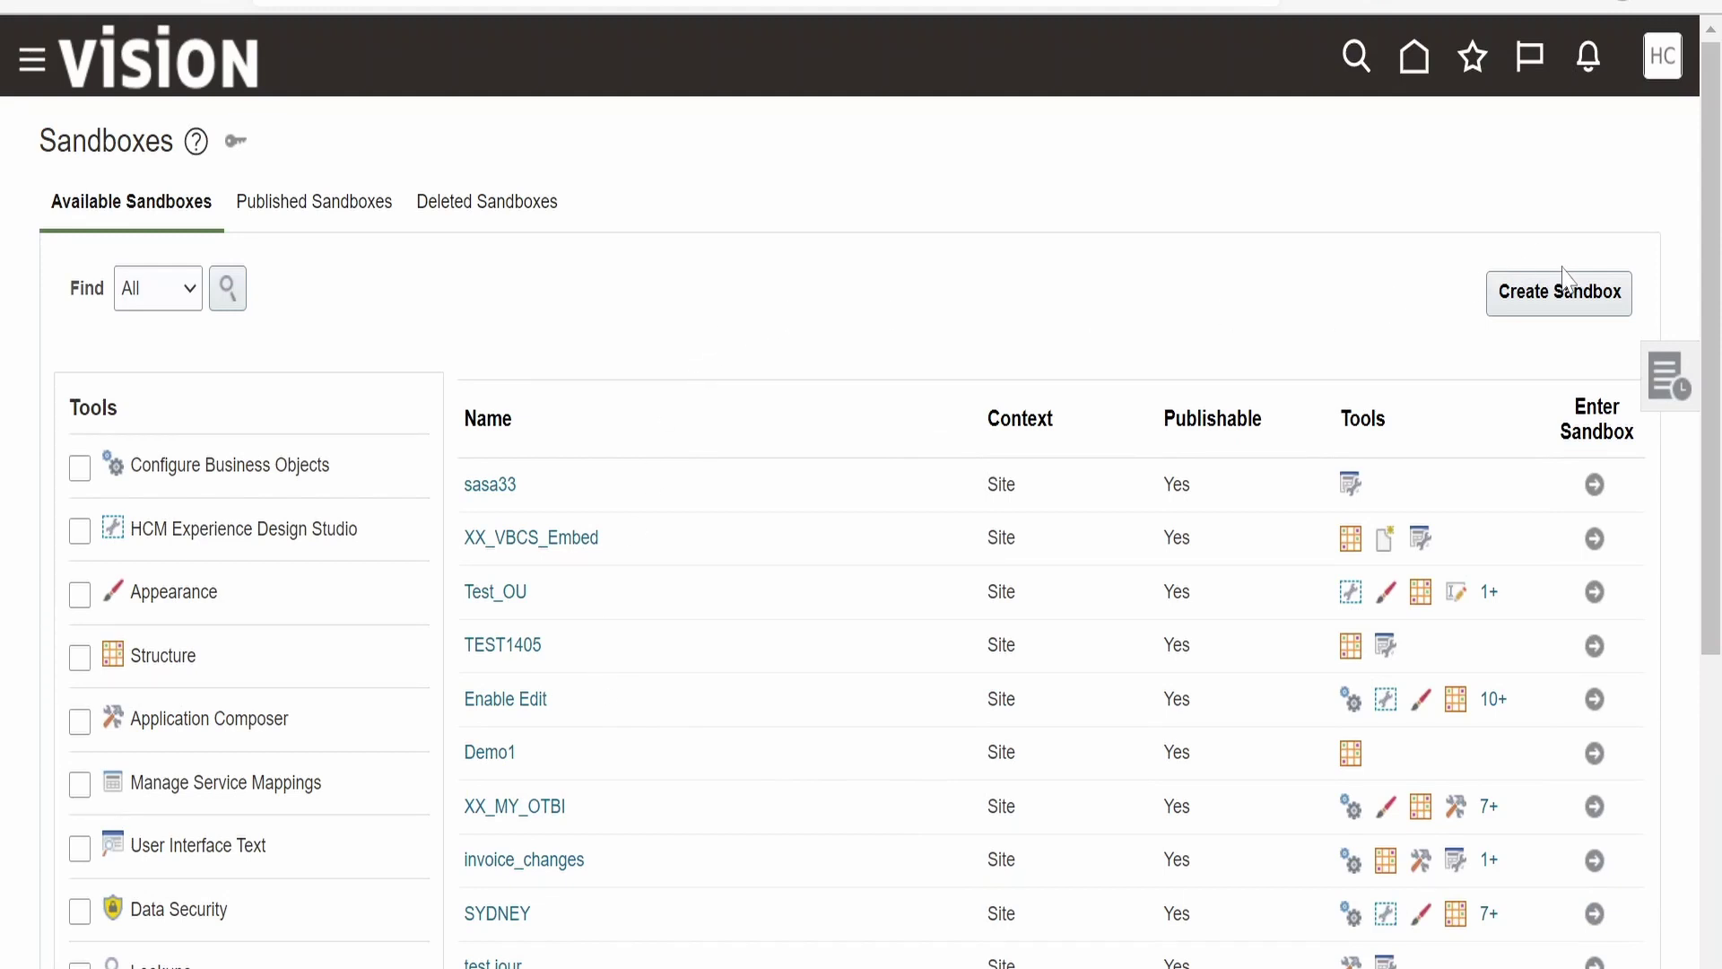
Start a new sandbox named XX_VBCS_EMBED_01.
click(1563, 306)
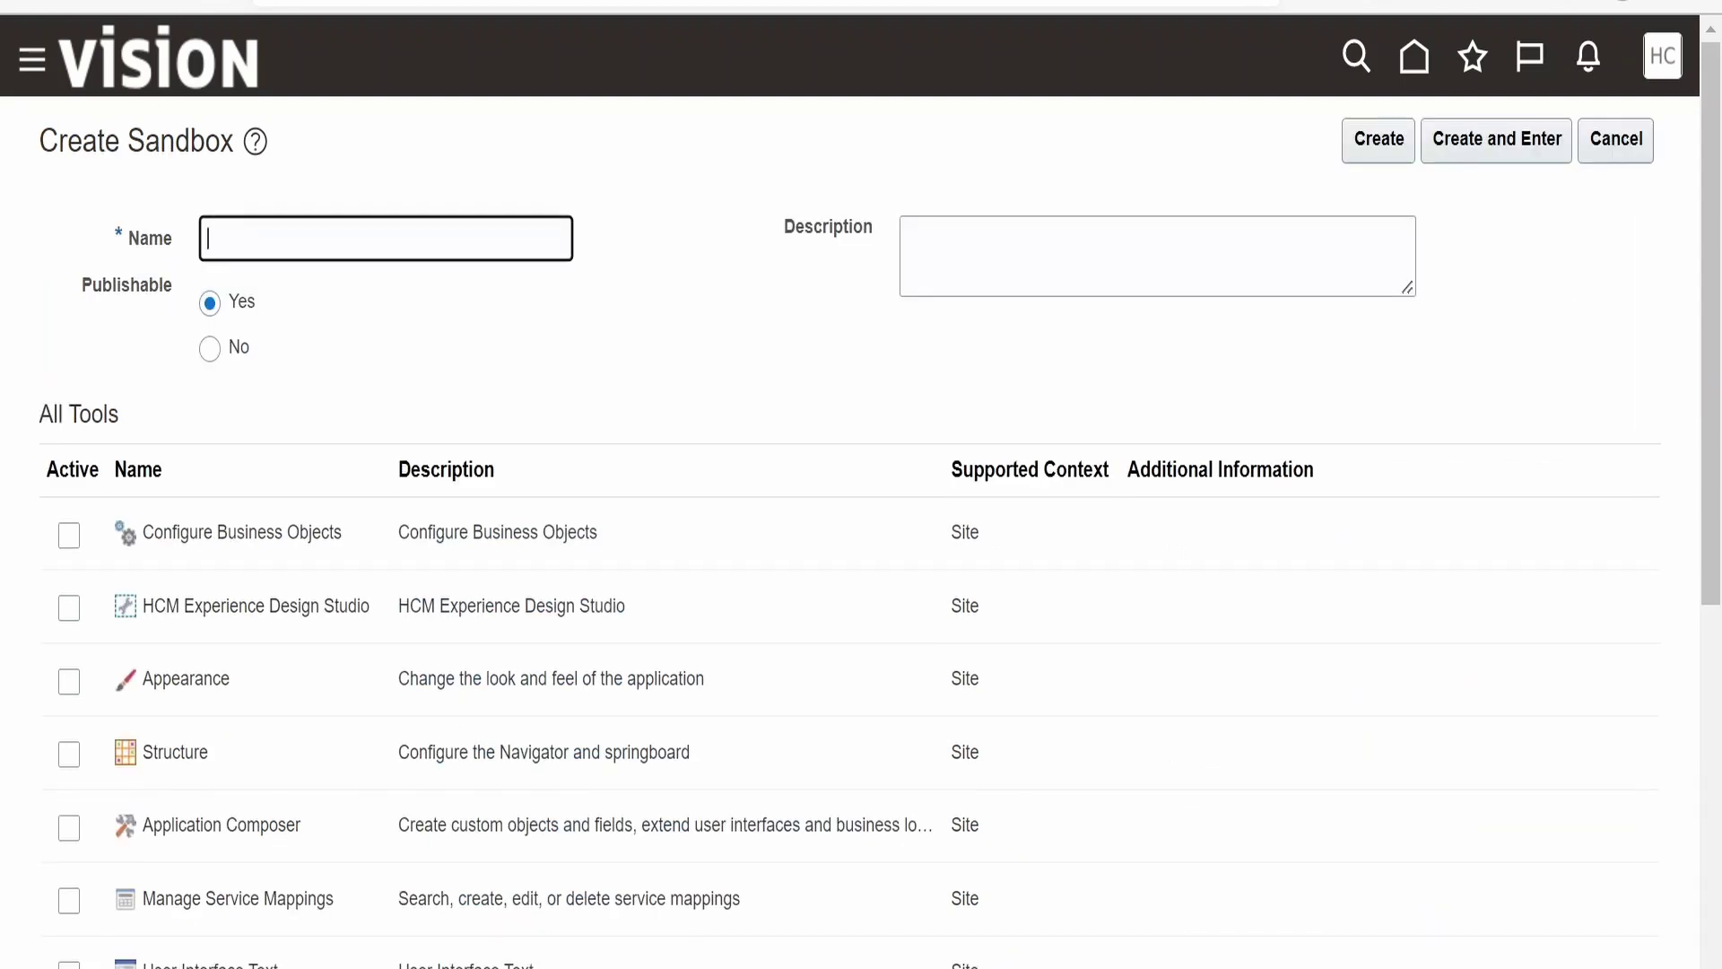
text(XX_VBCS_EMBED_01)
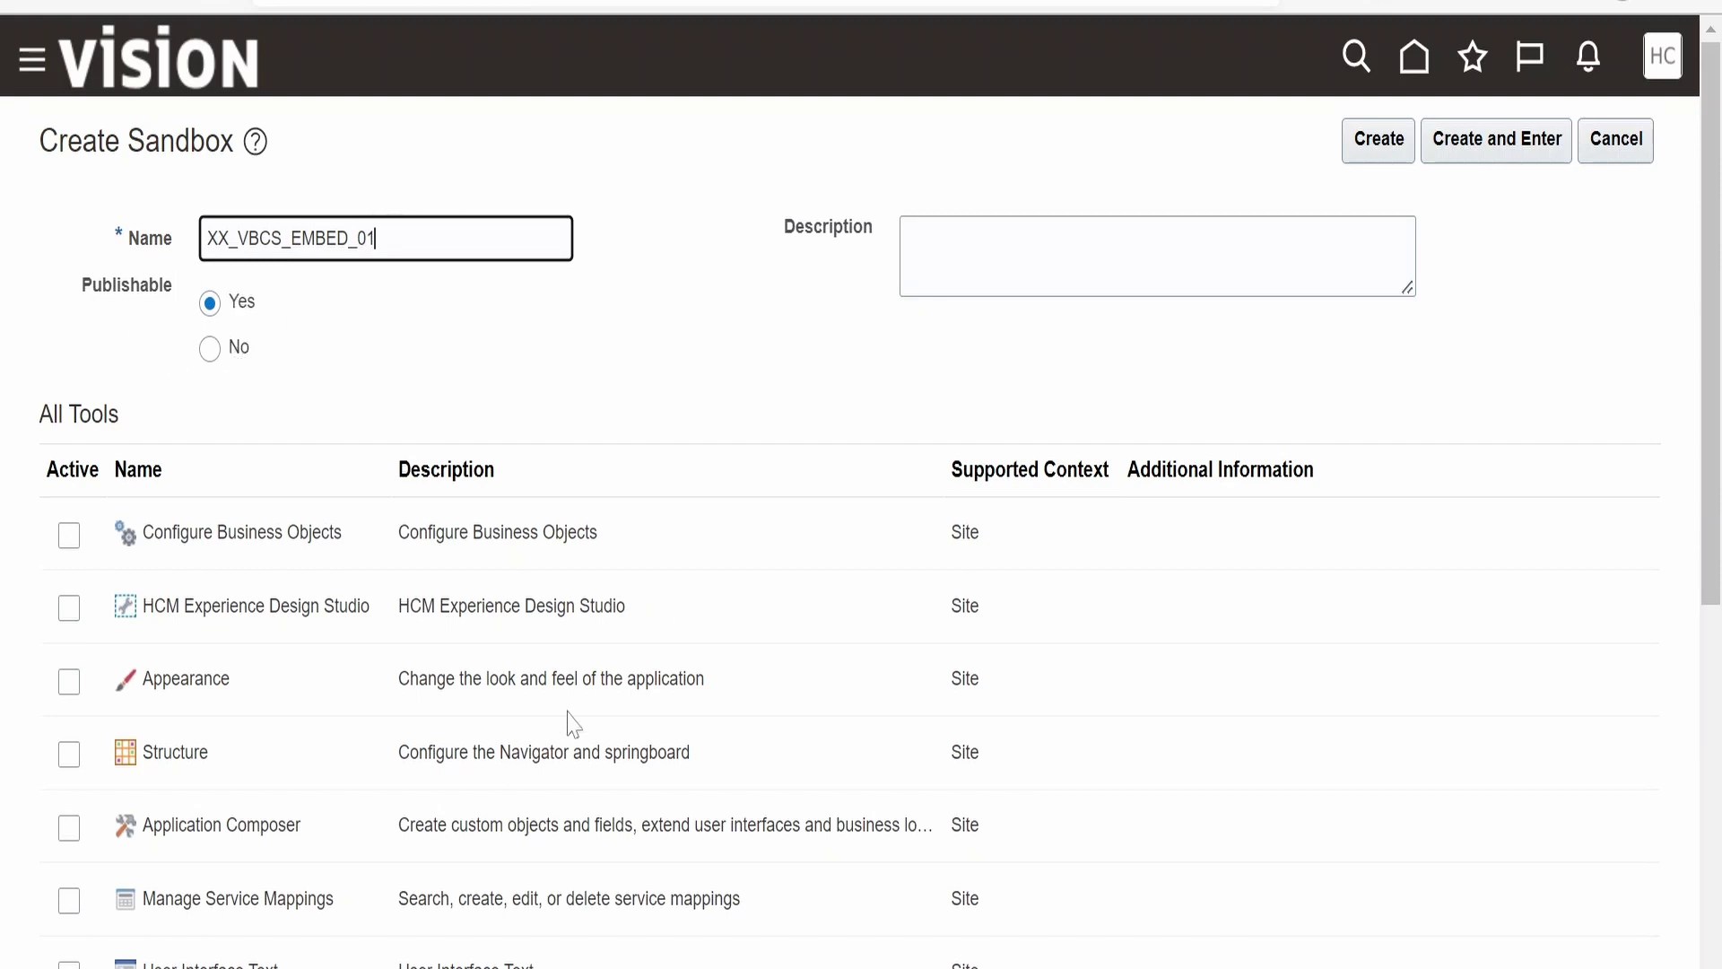
scroll(568, 715, down, 3)
Activate the Structure, Page Integration and Page Composer tools for the sandbox.
click(69, 461)
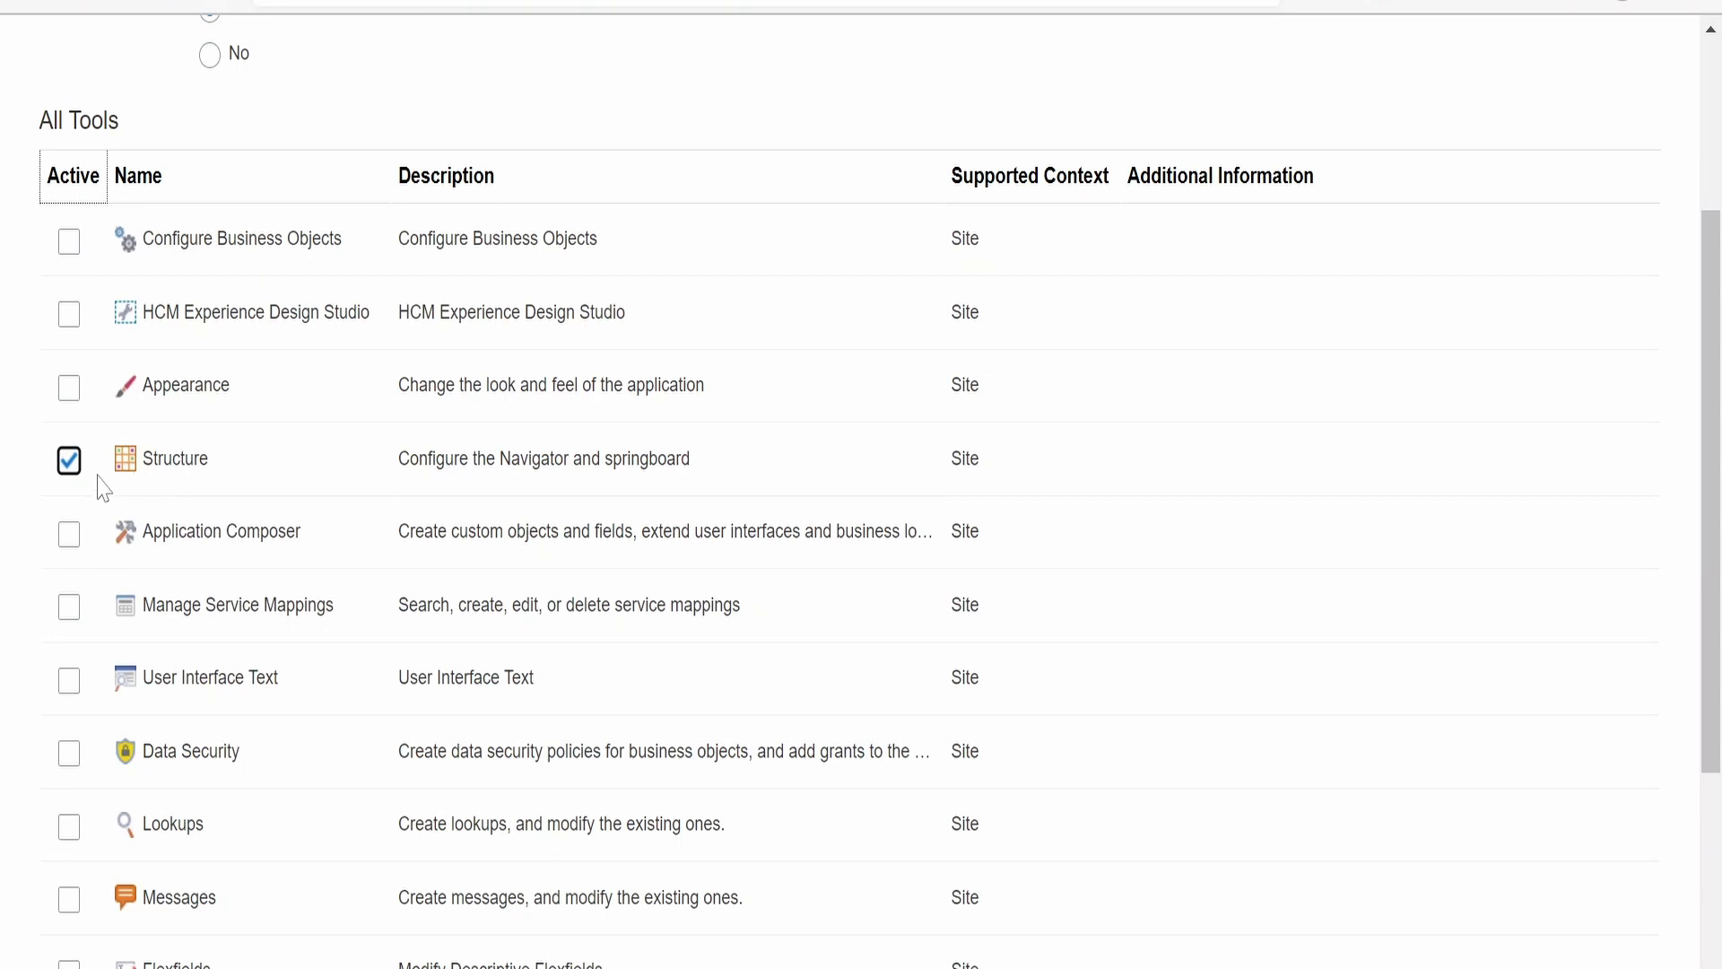
scroll(98, 488, down, 4)
click(70, 717)
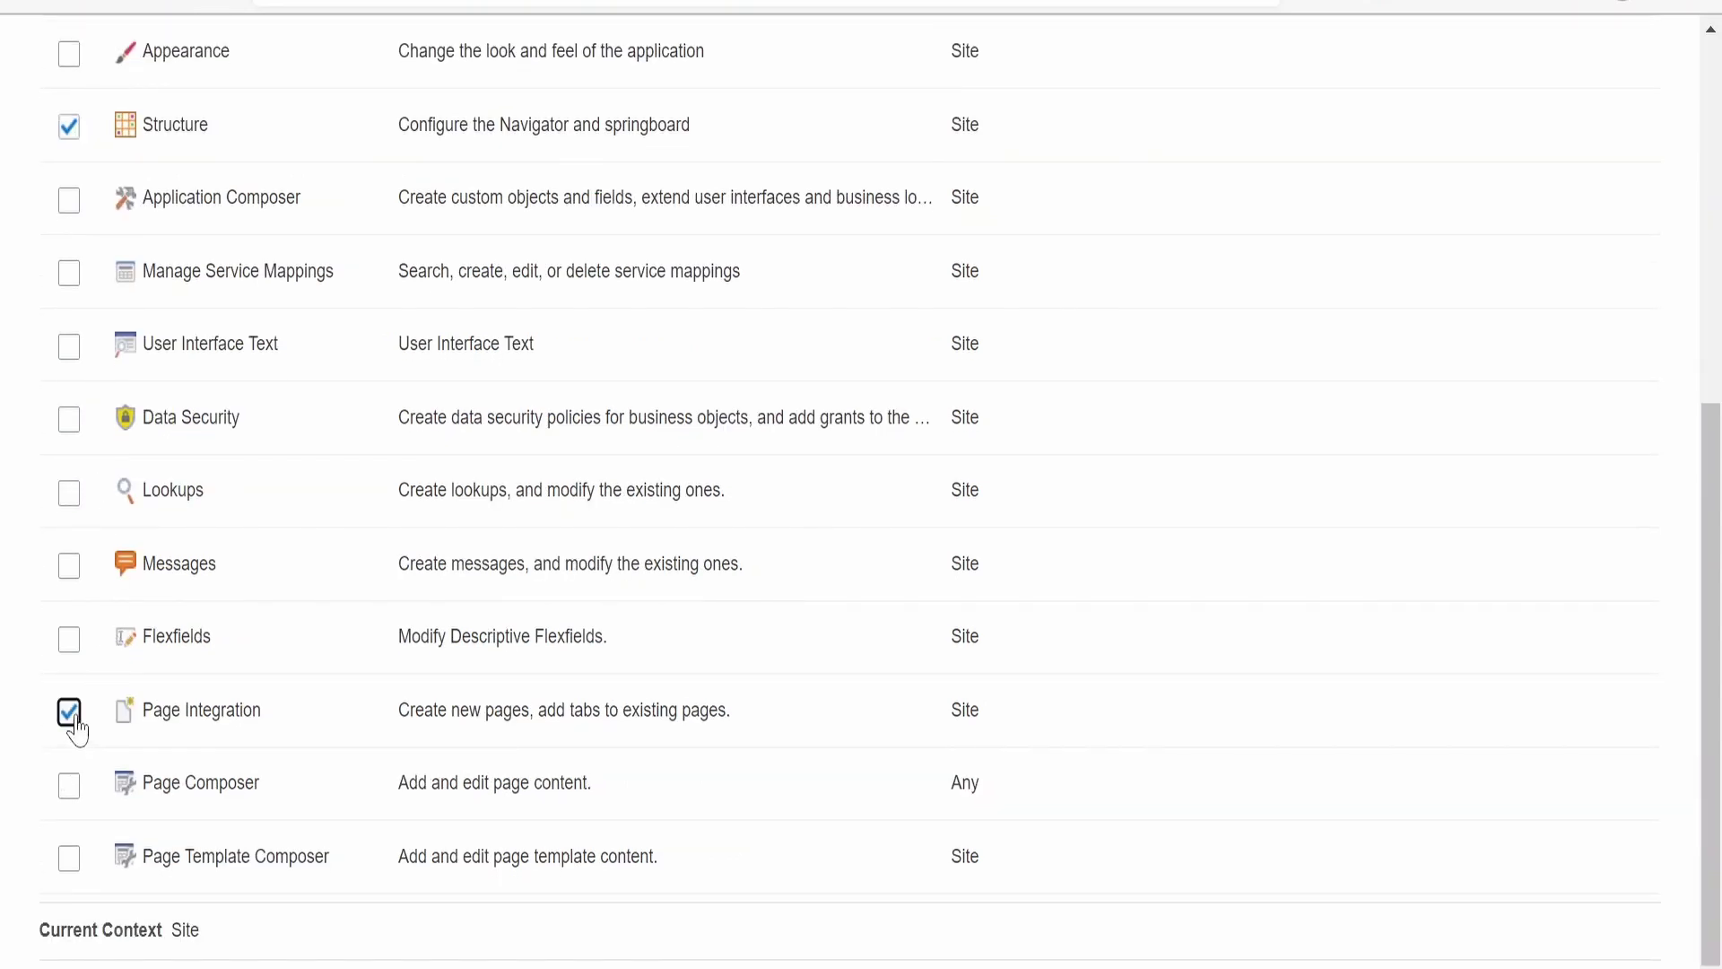
click(73, 795)
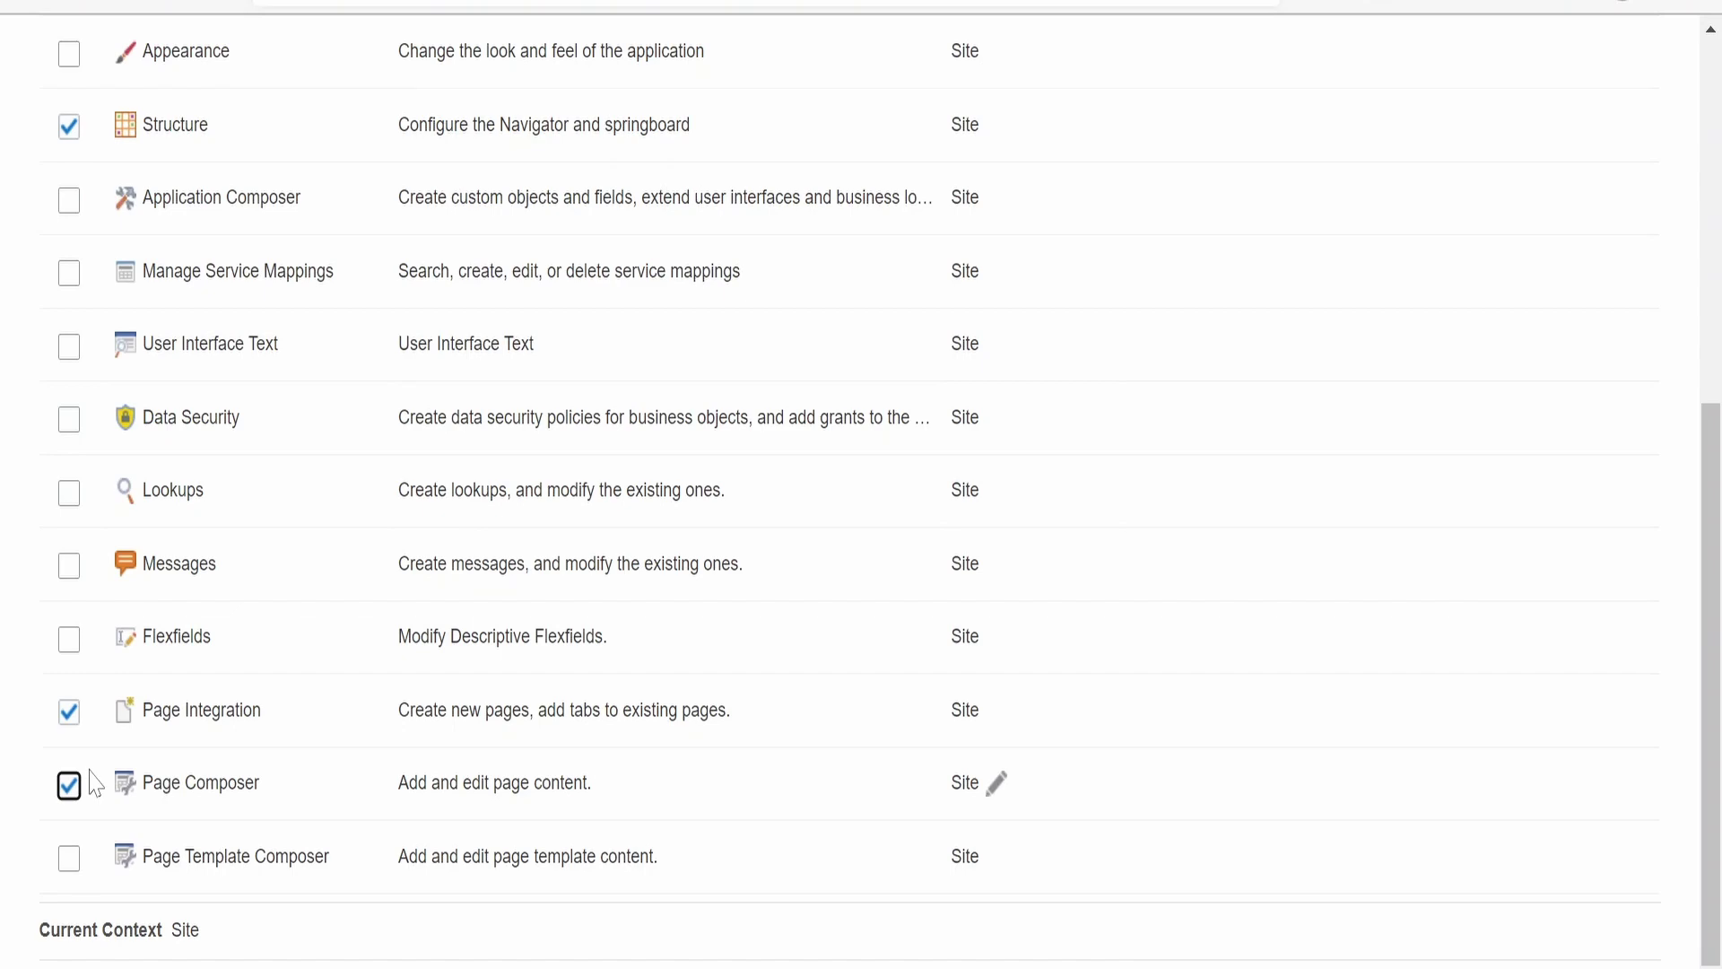
scroll(362, 668, up, 7)
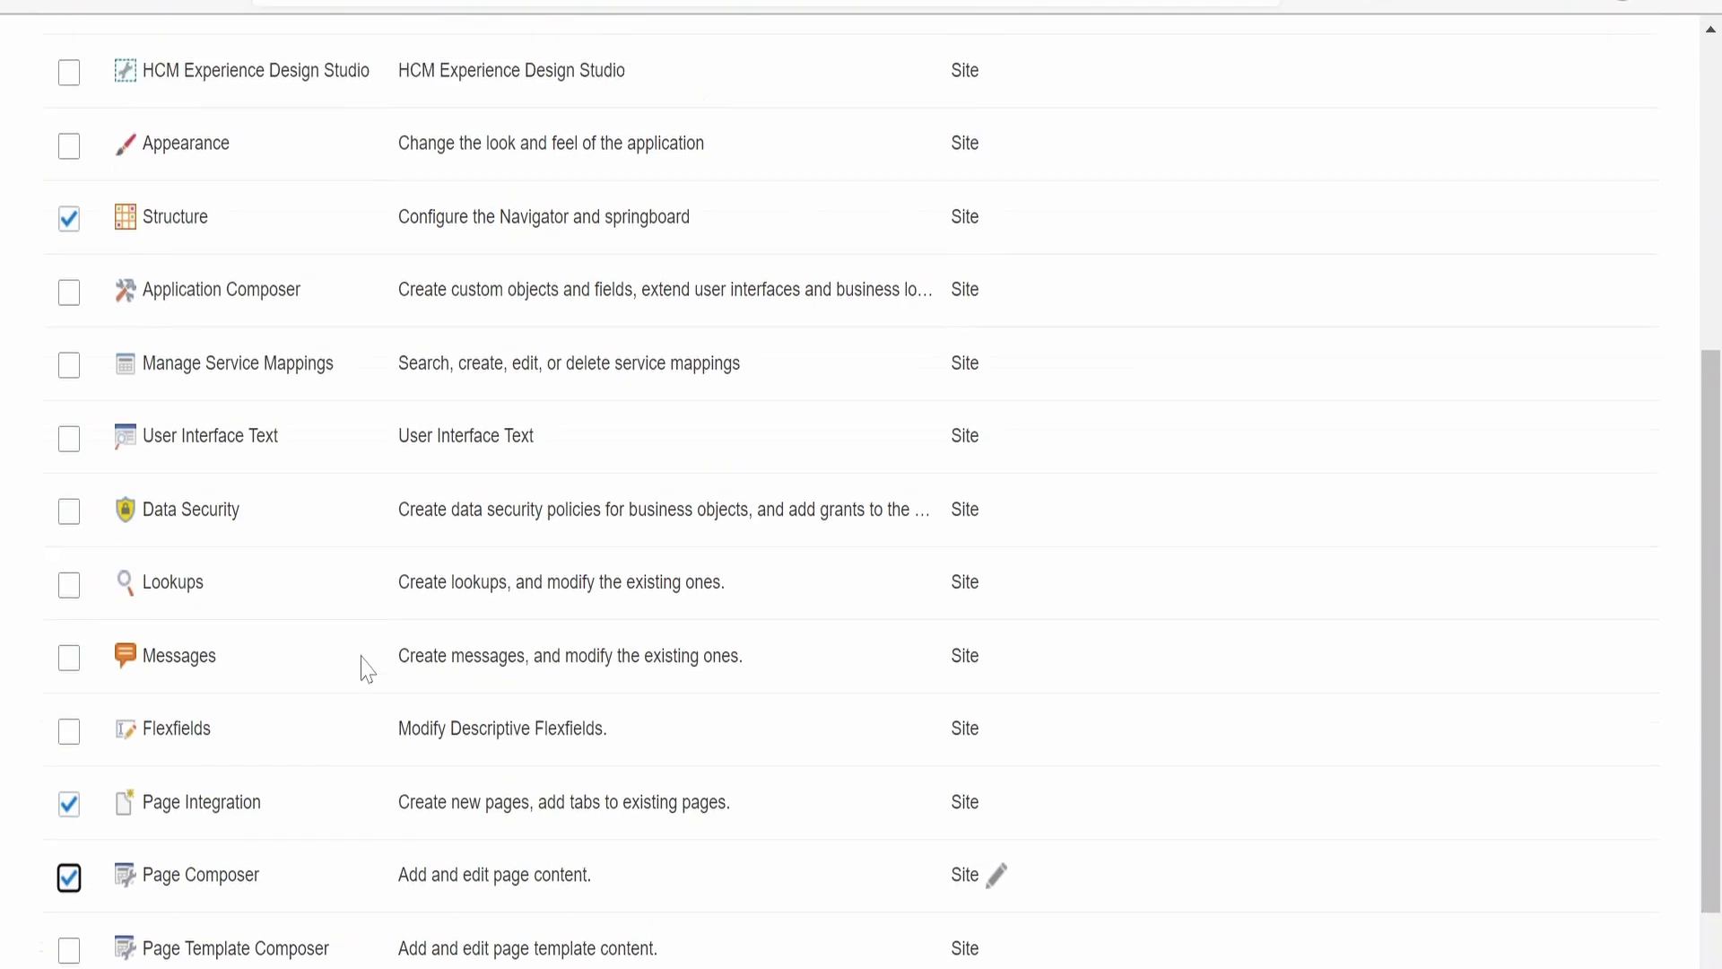
scroll(722, 504, up, 1)
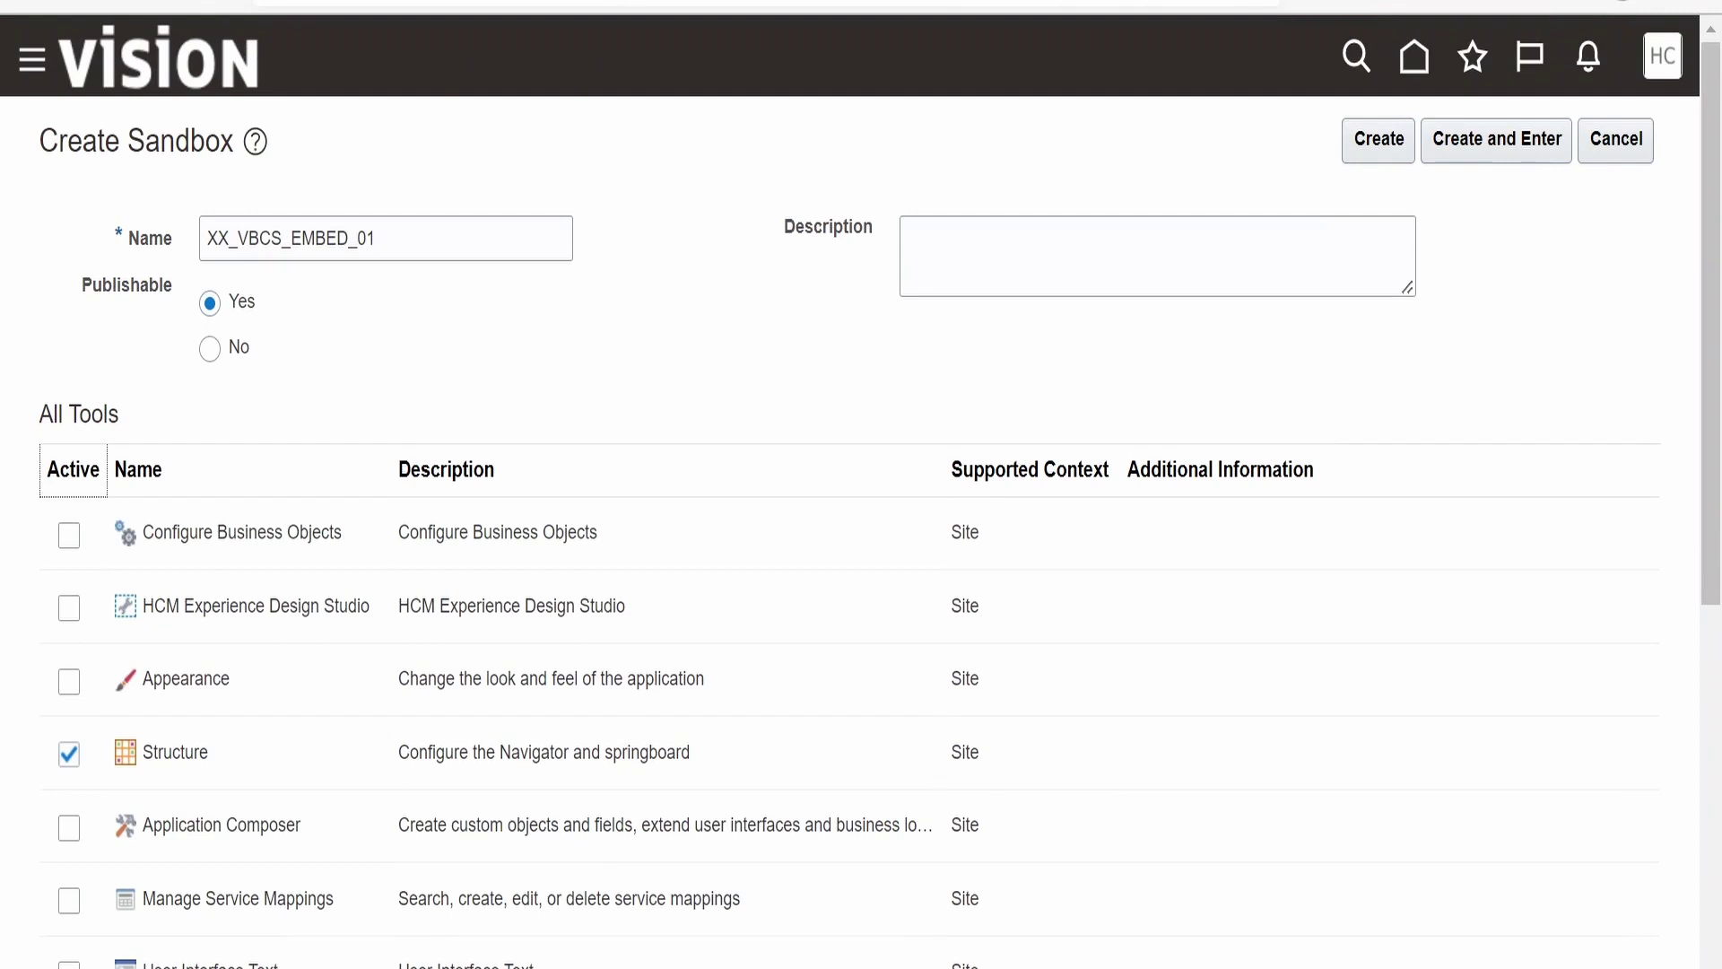
Create and enter the XX_VBCS_EMBED_01 sandbox, then open the Page Integration wizard from Configuration.
click(1504, 154)
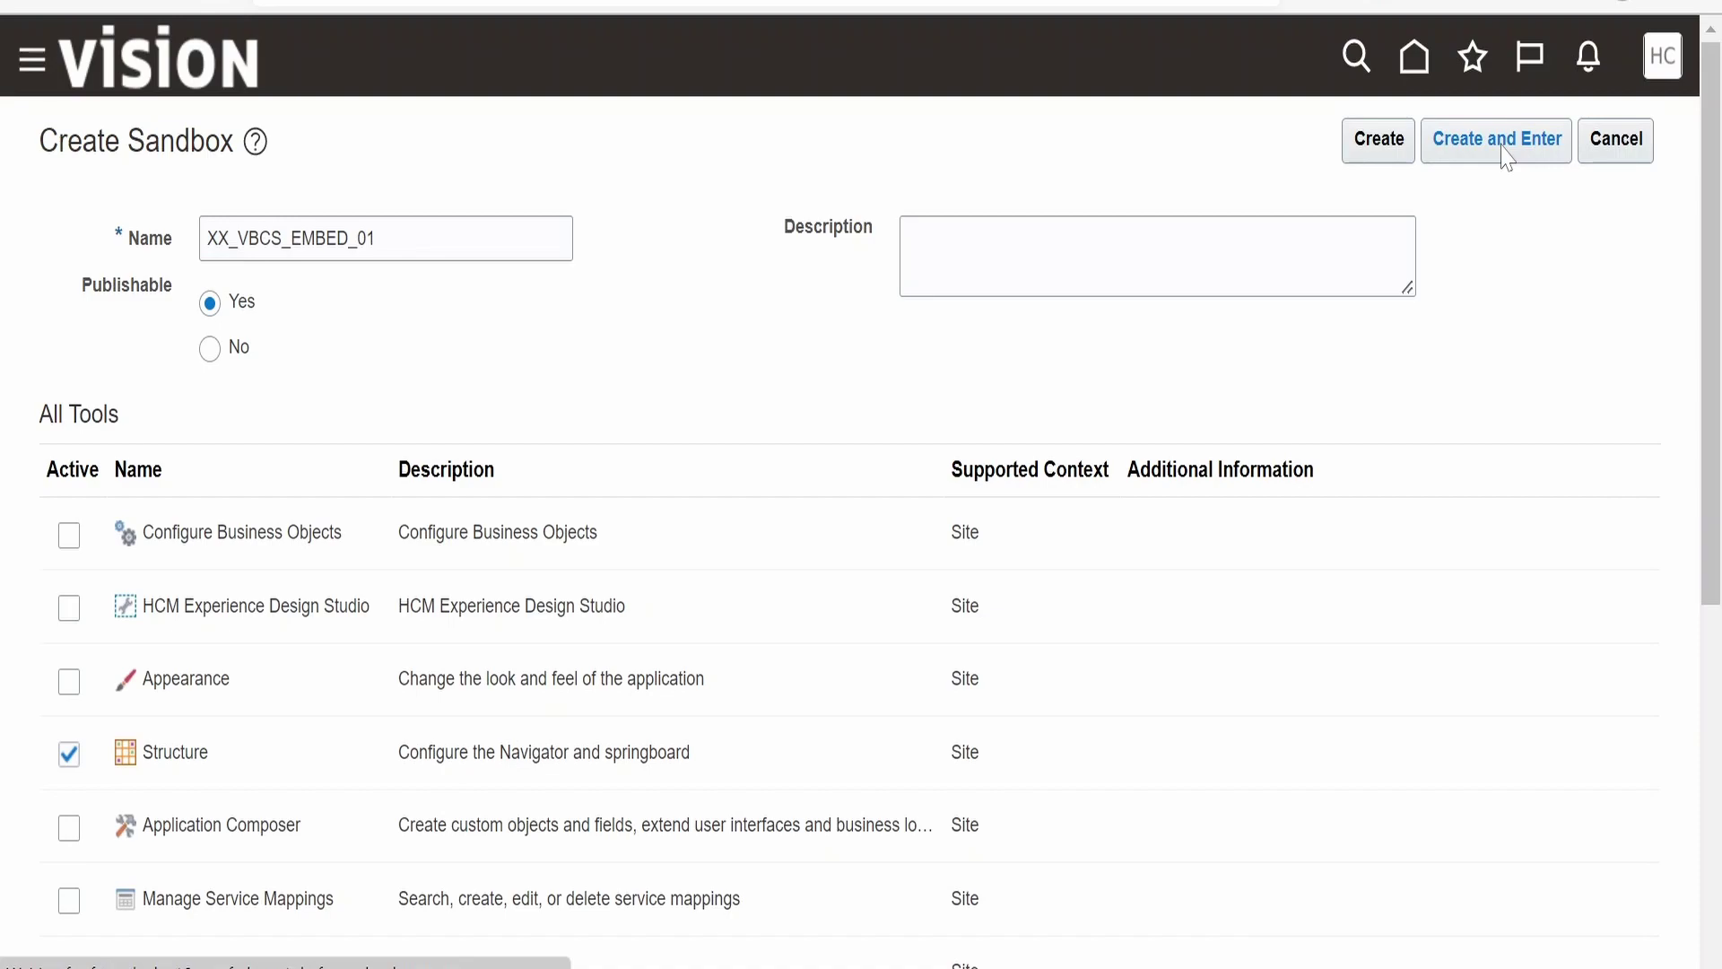
click(1503, 141)
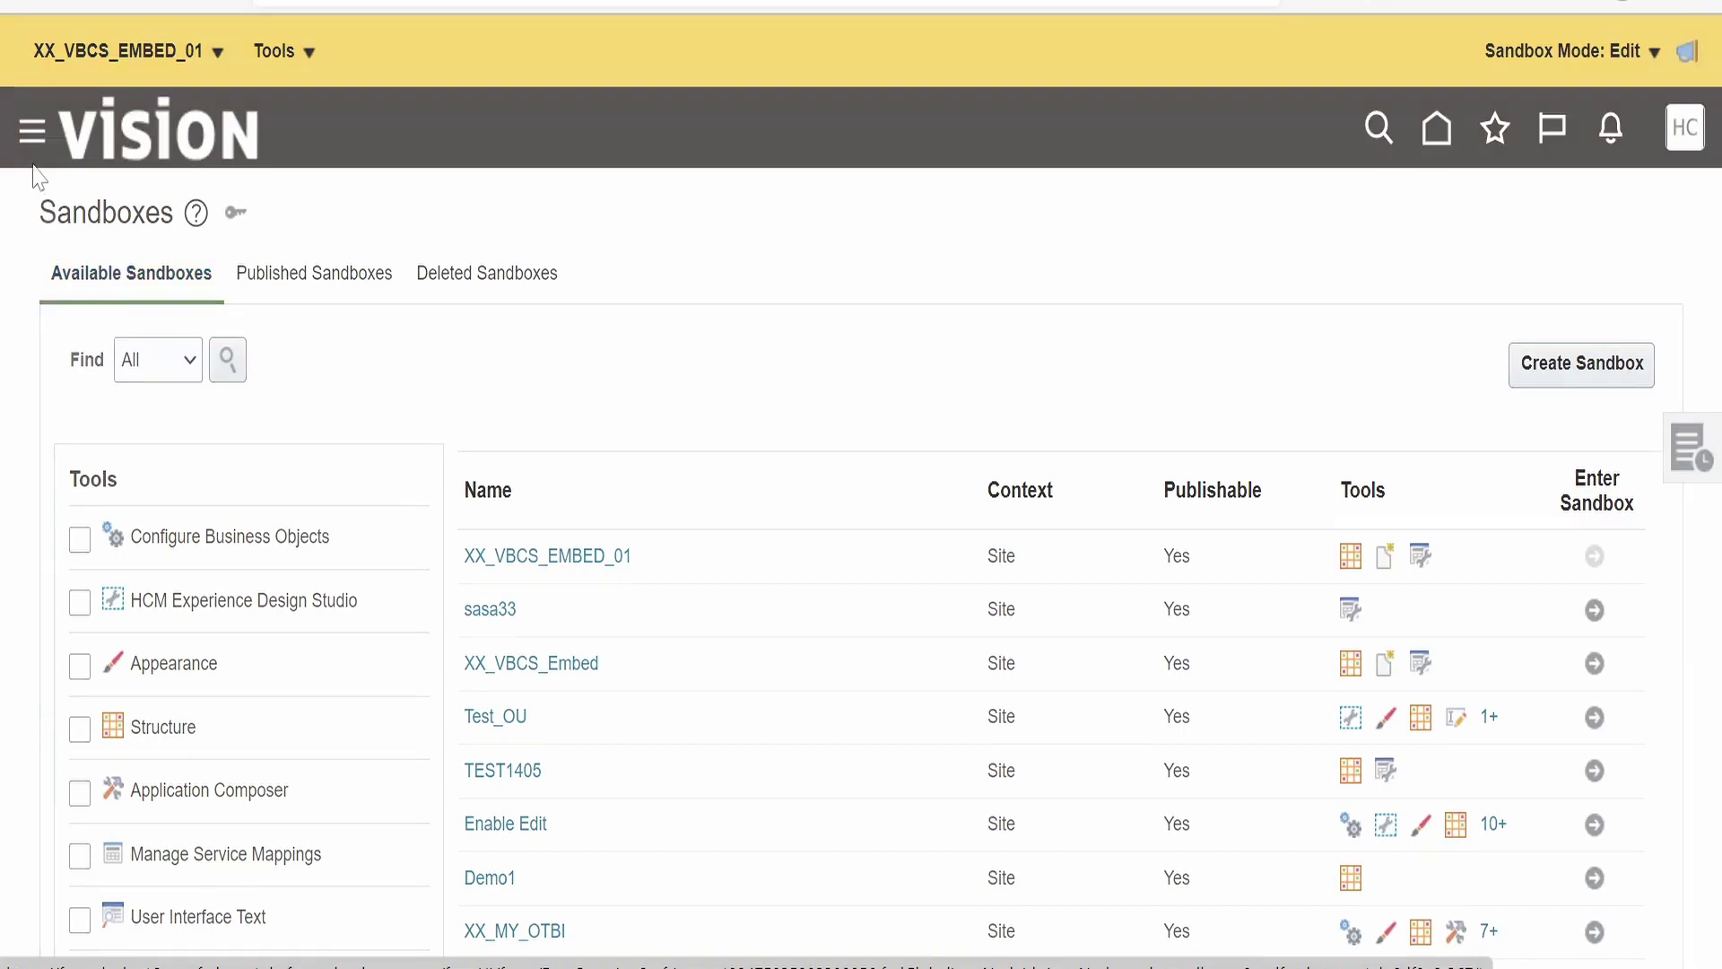
click(33, 132)
scroll(381, 579, down, 10)
scroll(381, 578, up, 4)
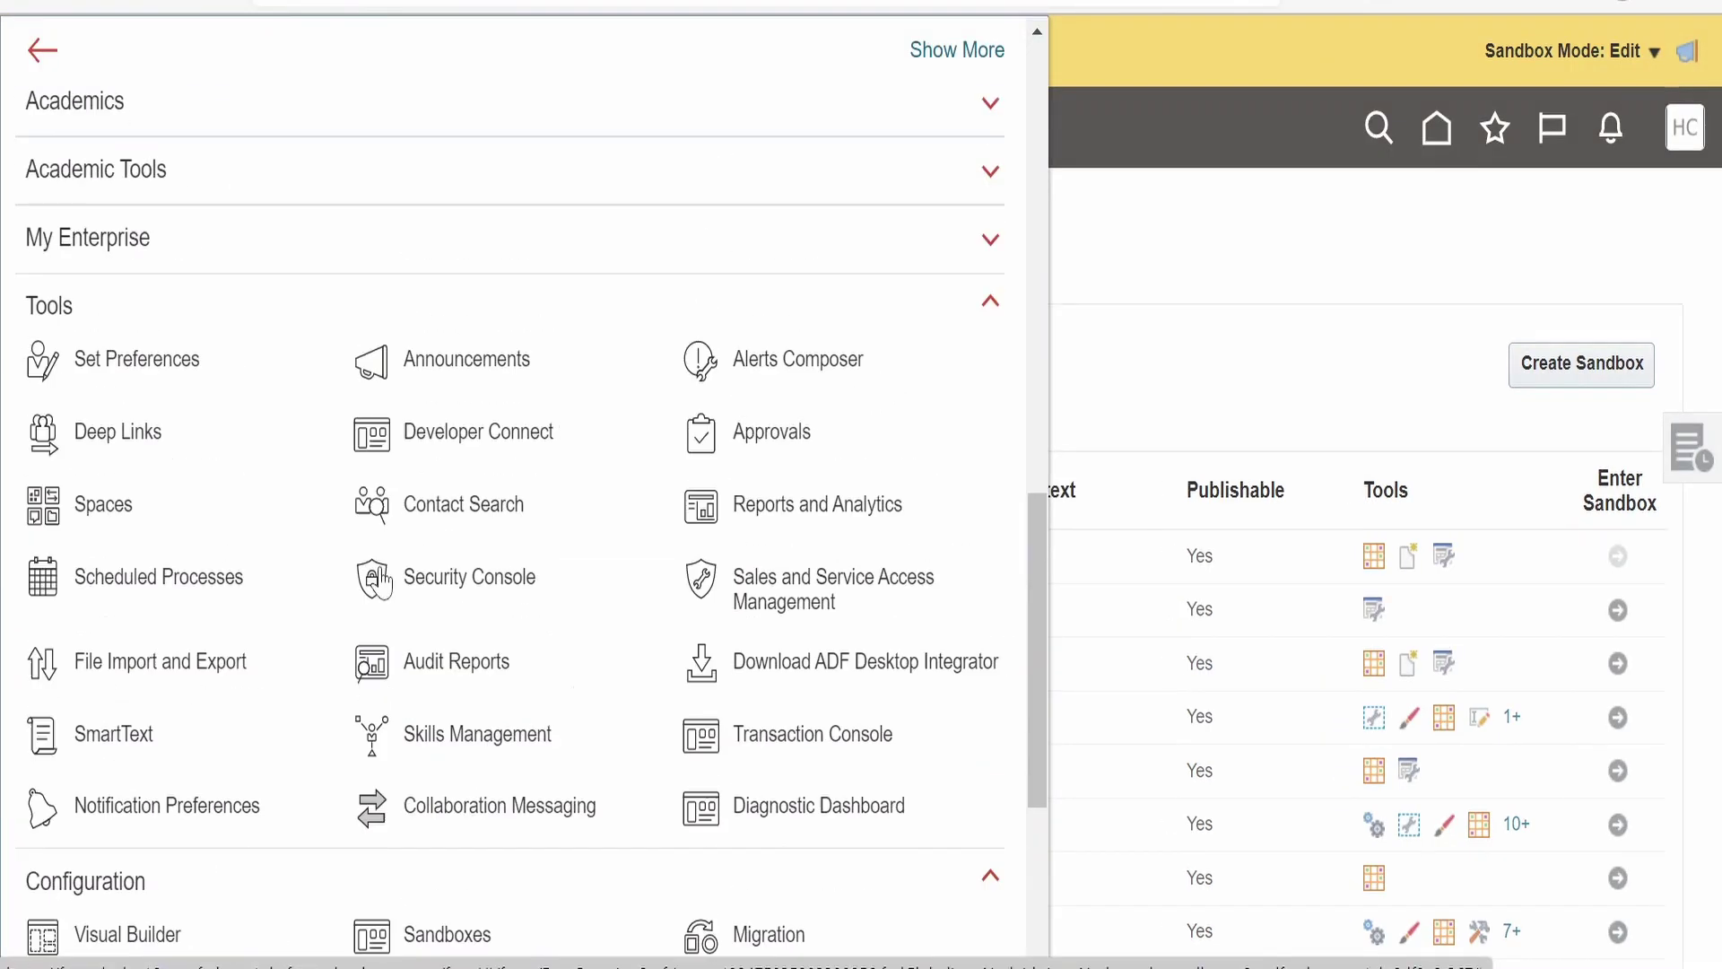
scroll(169, 475, down, 2)
scroll(169, 475, down, 4)
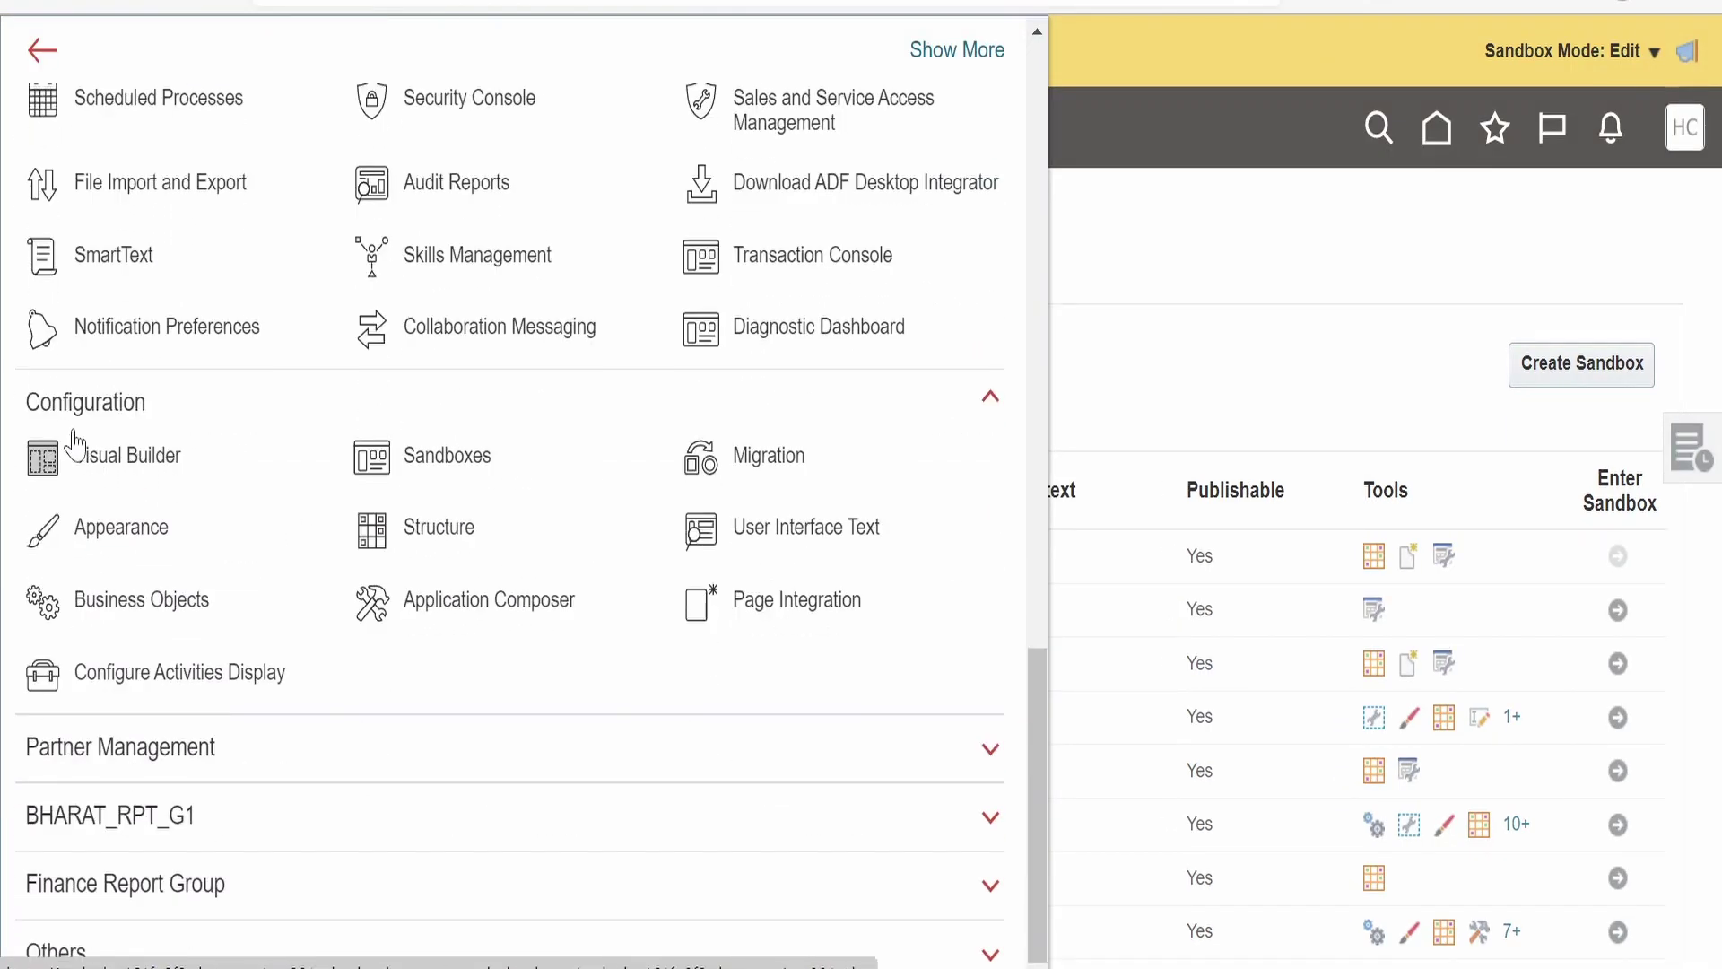
click(769, 615)
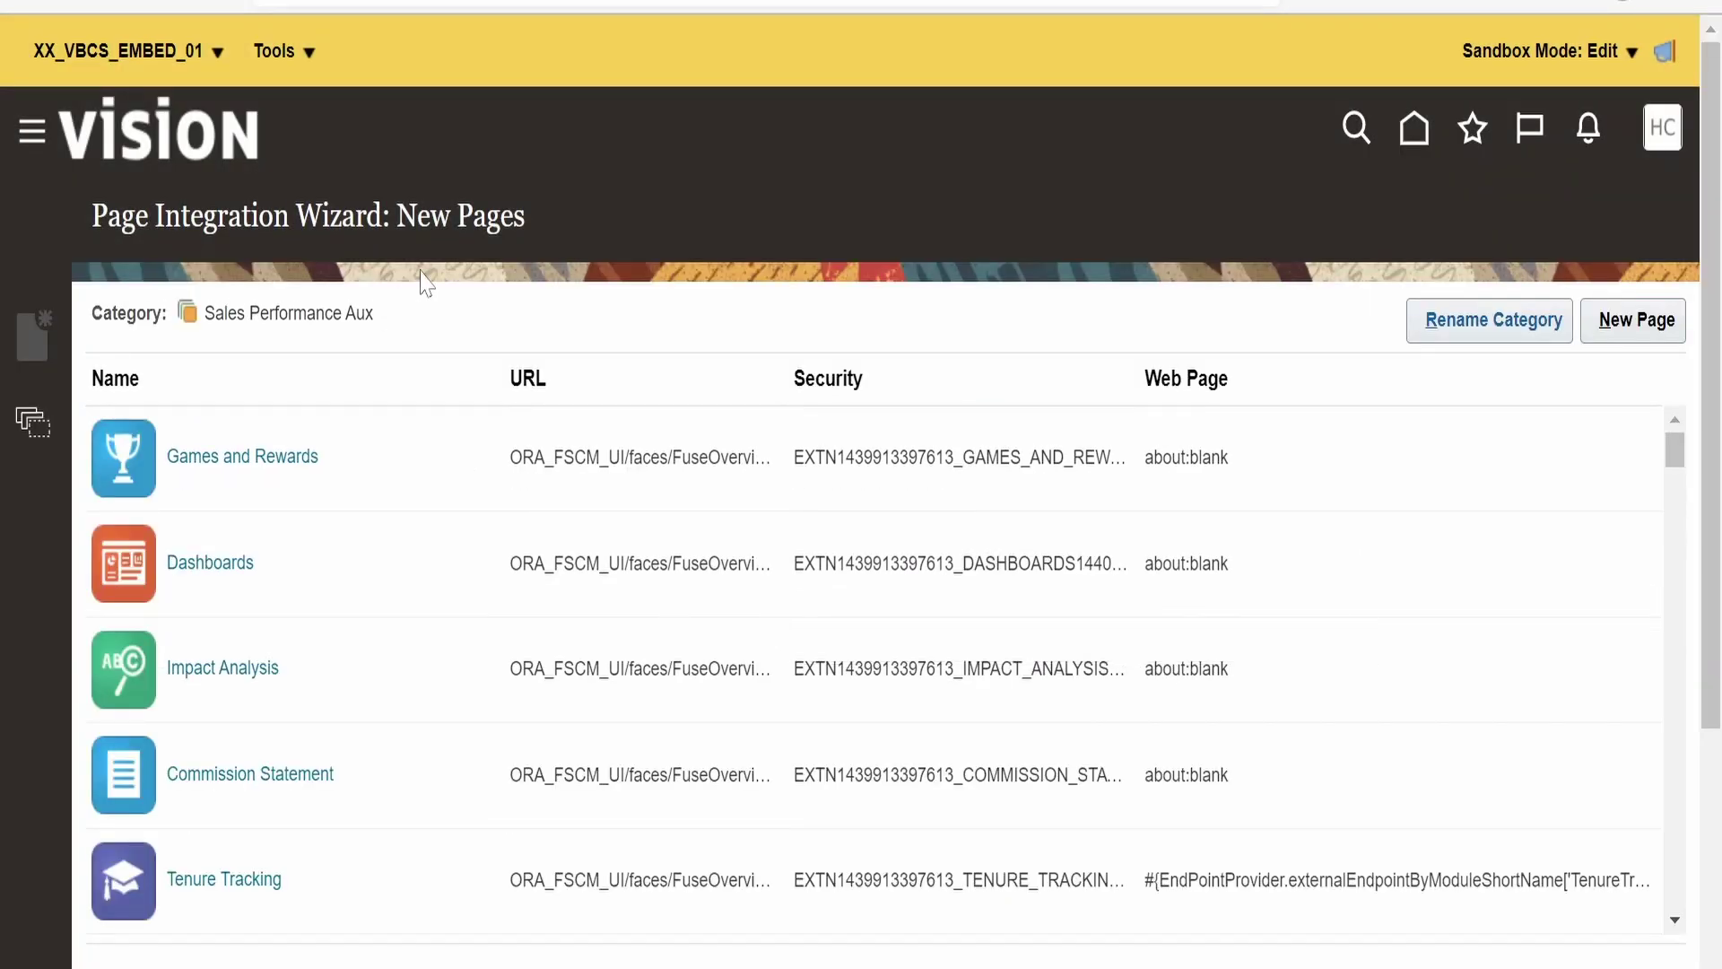
Start a new integrated page named XX_VBCS_EMBED_01.
click(1653, 332)
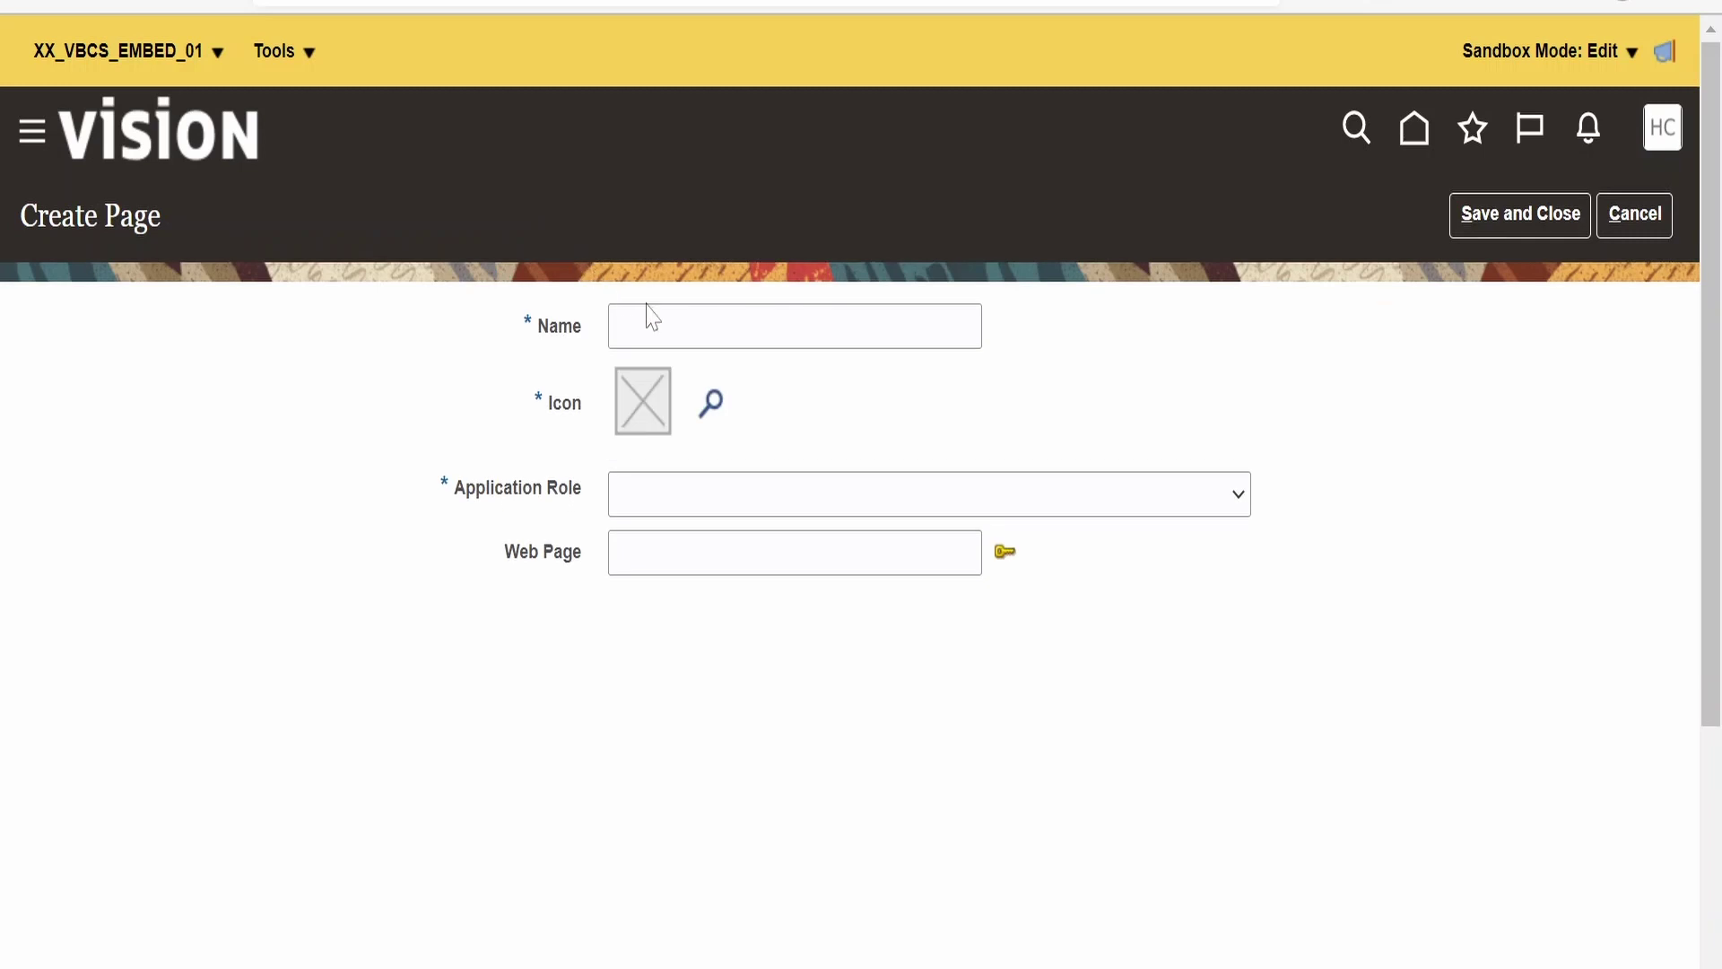
click(794, 325)
click(740, 444)
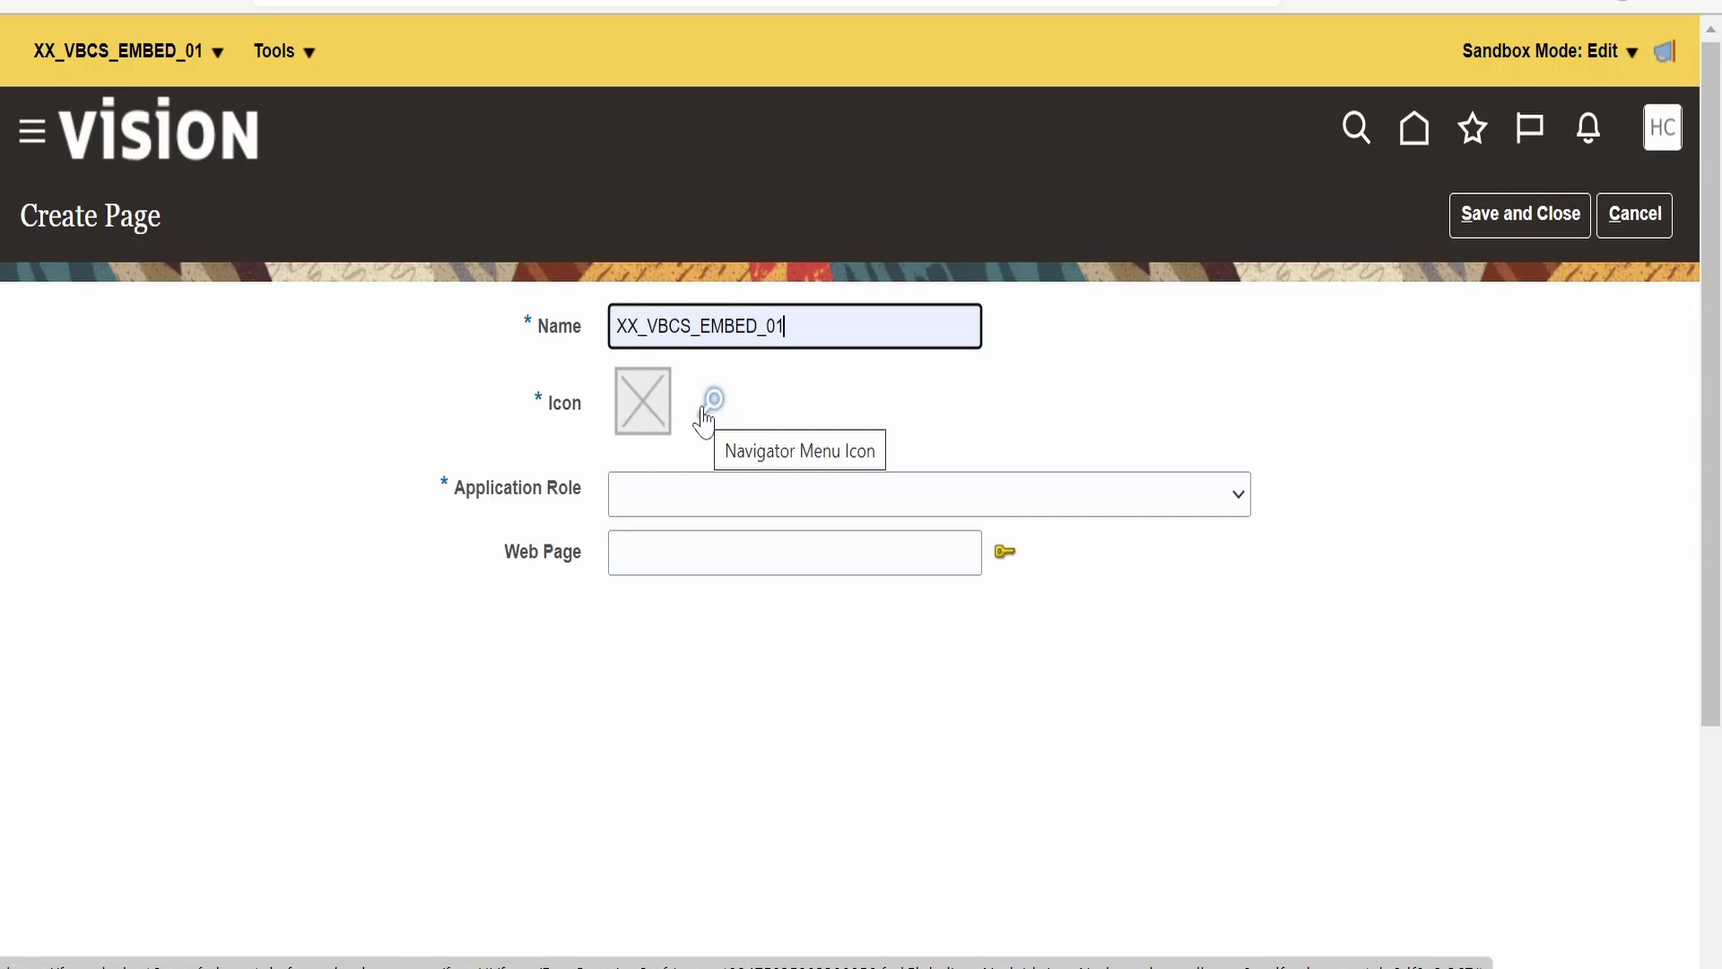
Choose the airplane icon for the XX_VBCS_EMBED_01 page.
click(704, 405)
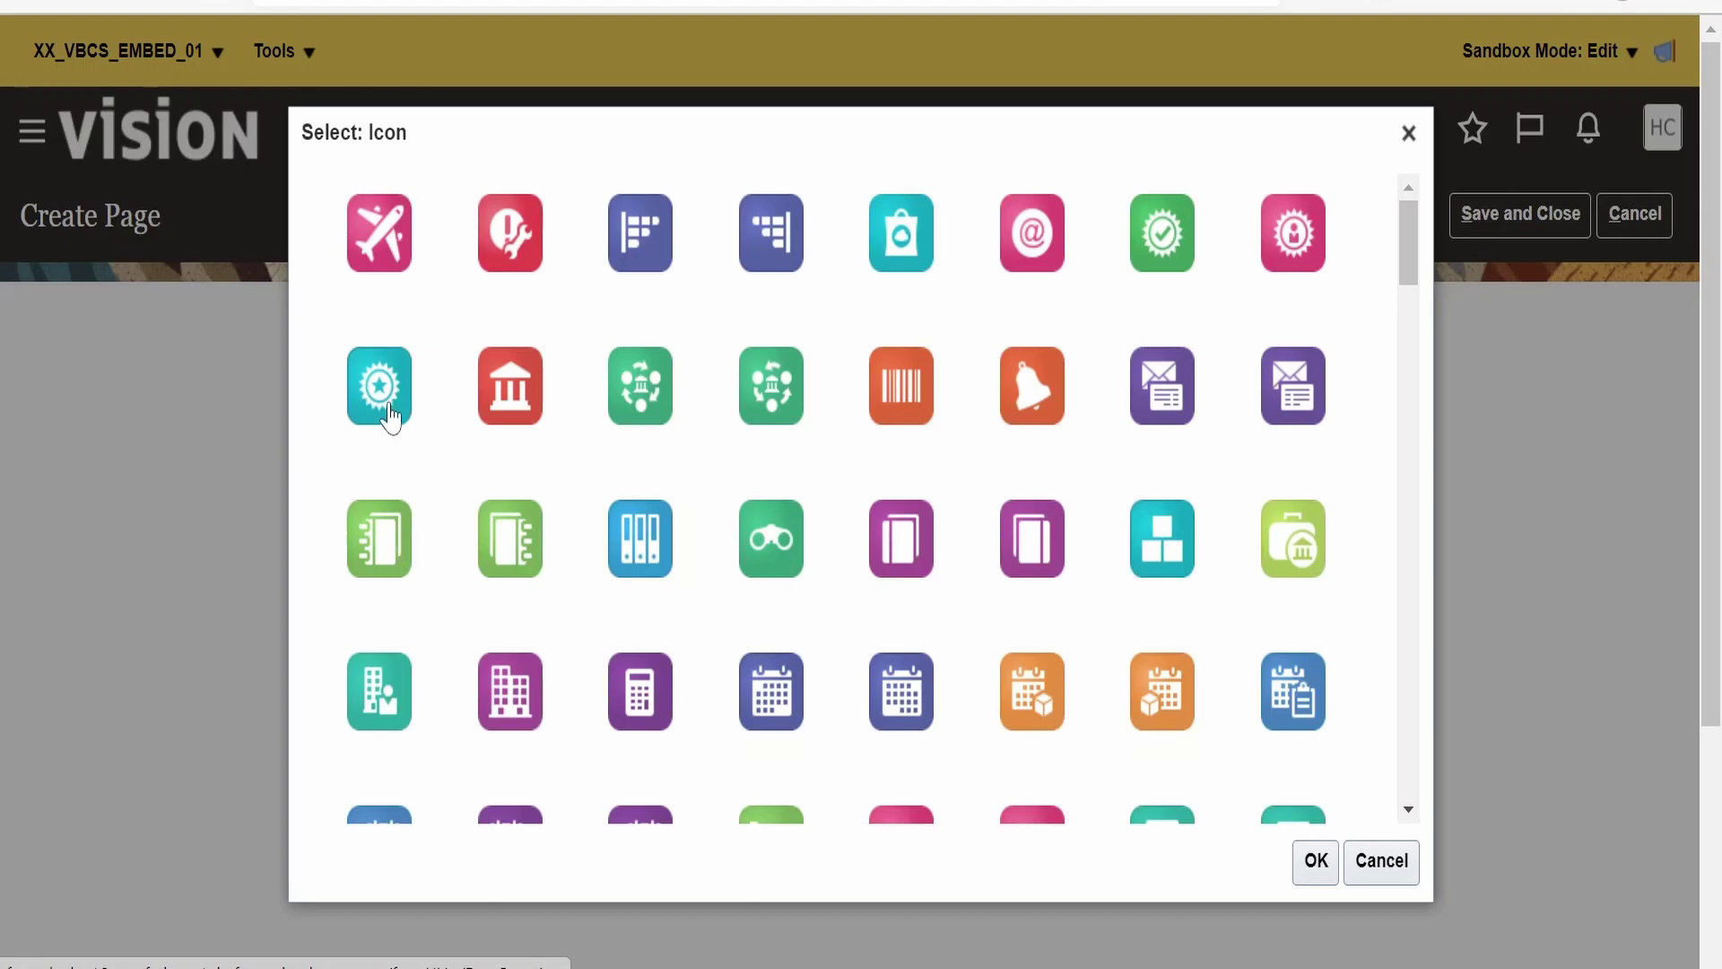
click(384, 240)
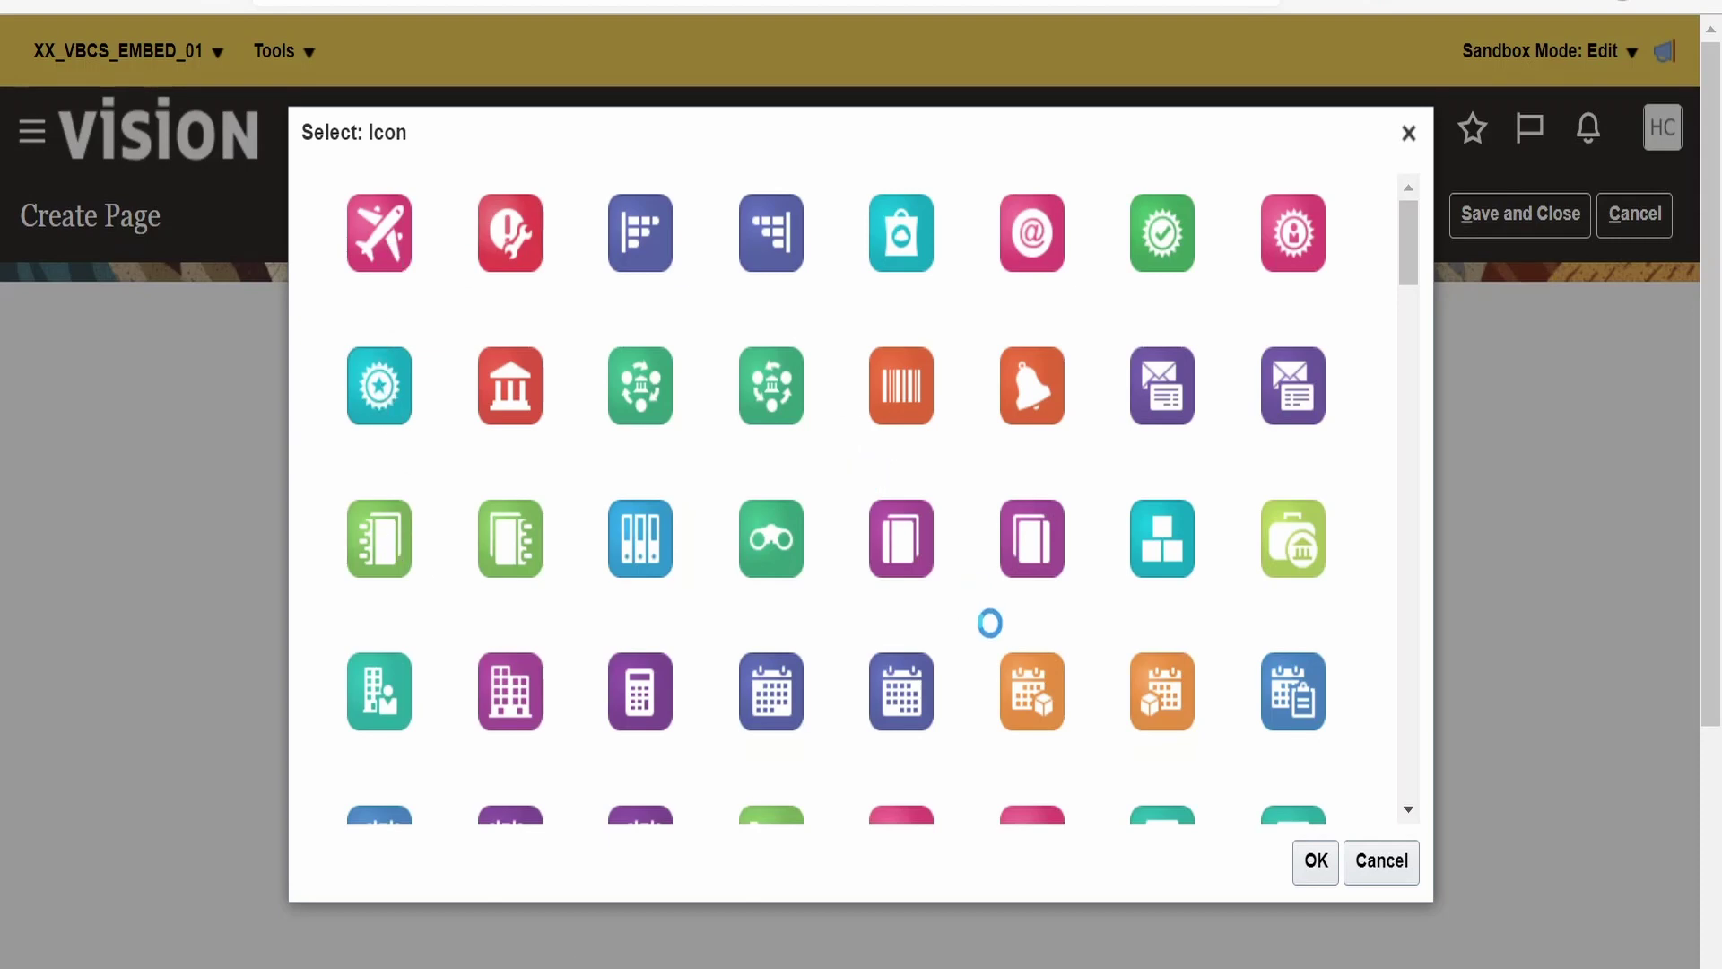
click(1318, 874)
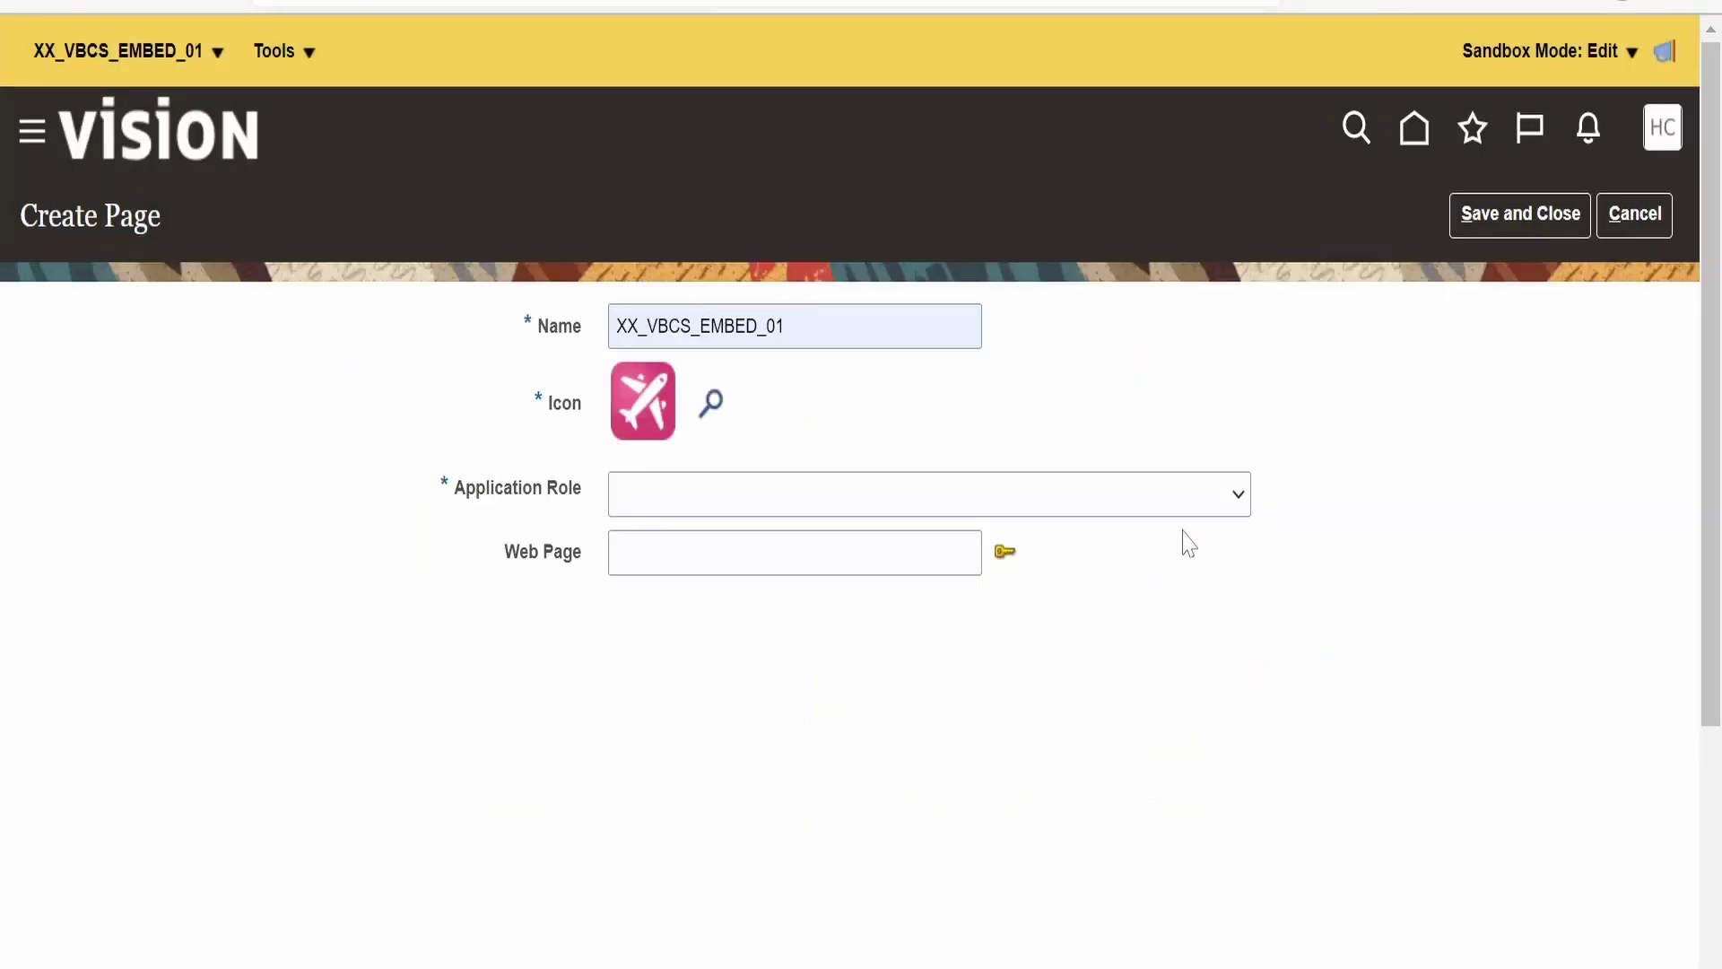
click(1230, 506)
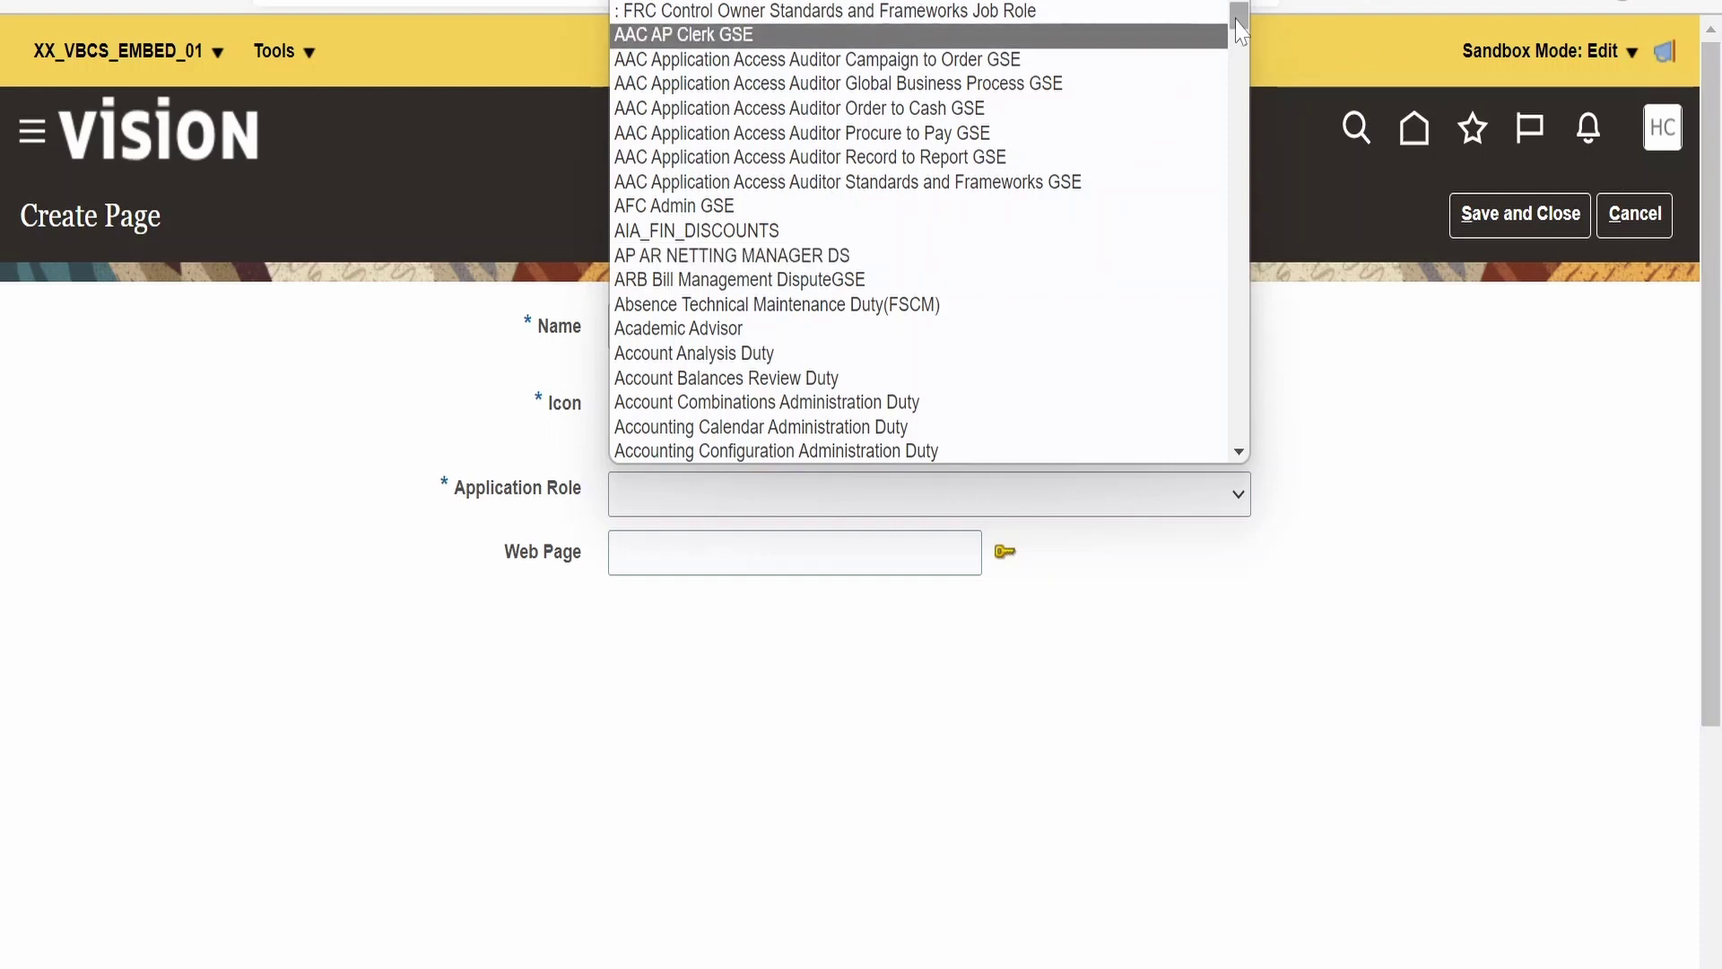
Give the page the Application Developer role and the pasted live embedmapswp URL, then save.
drag(1239, 29, 1235, 83)
click(764, 154)
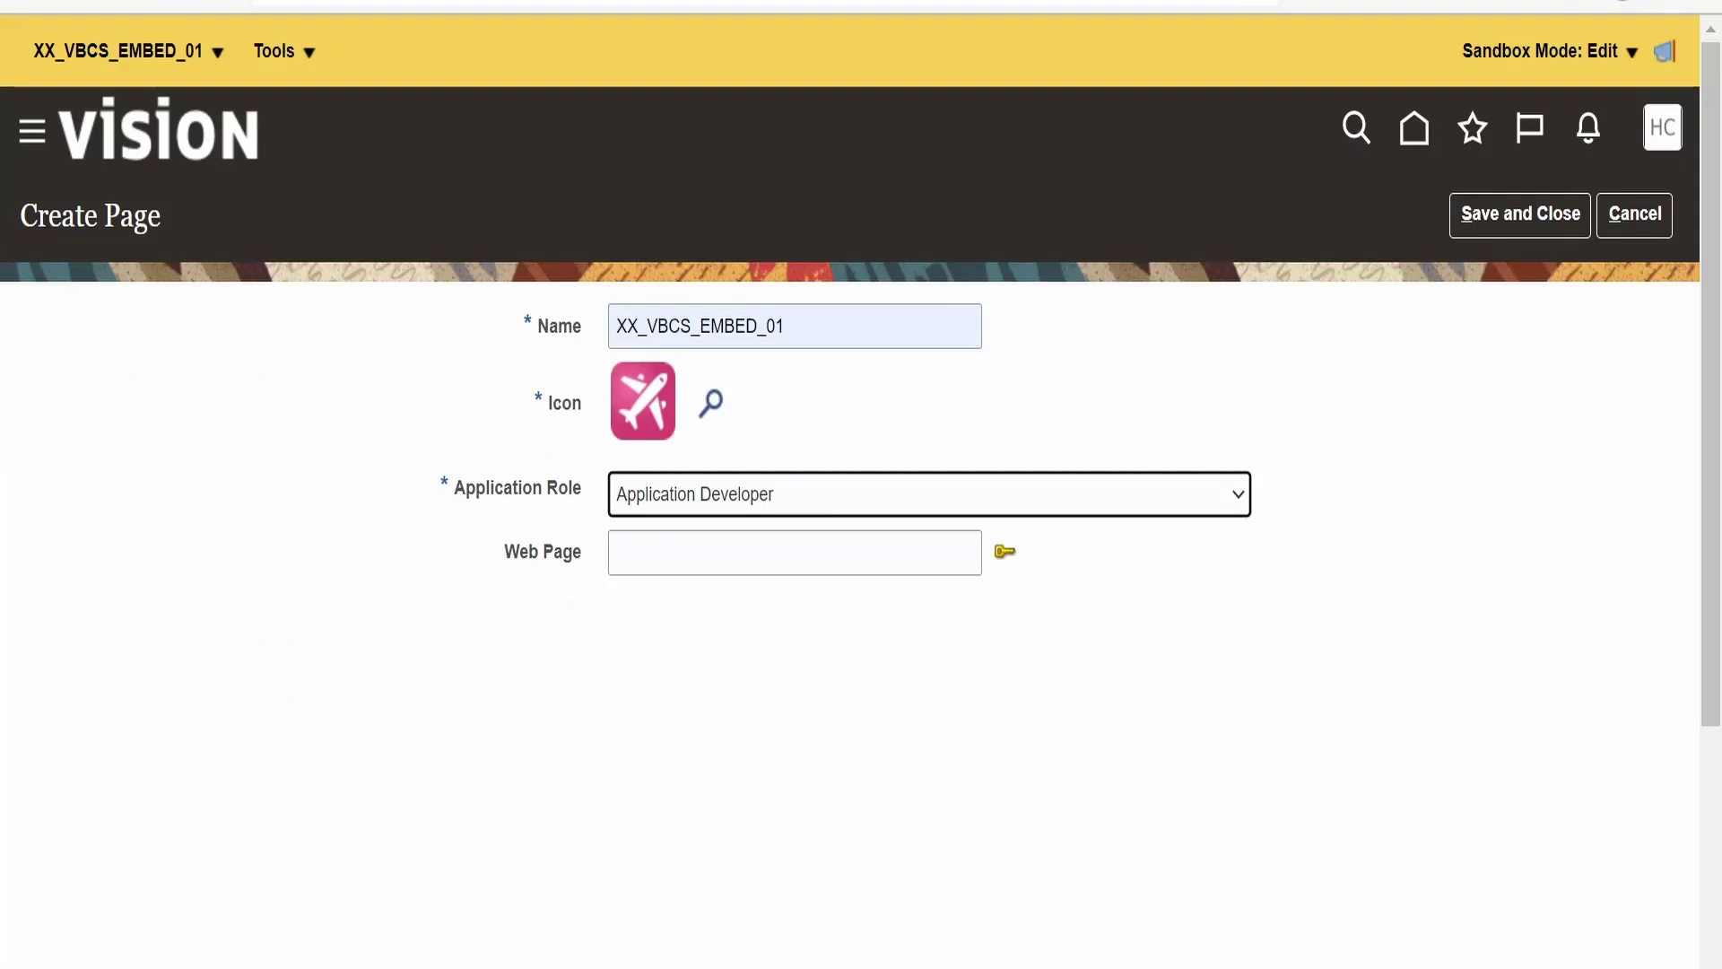
click(740, 542)
key(ctrl+v)
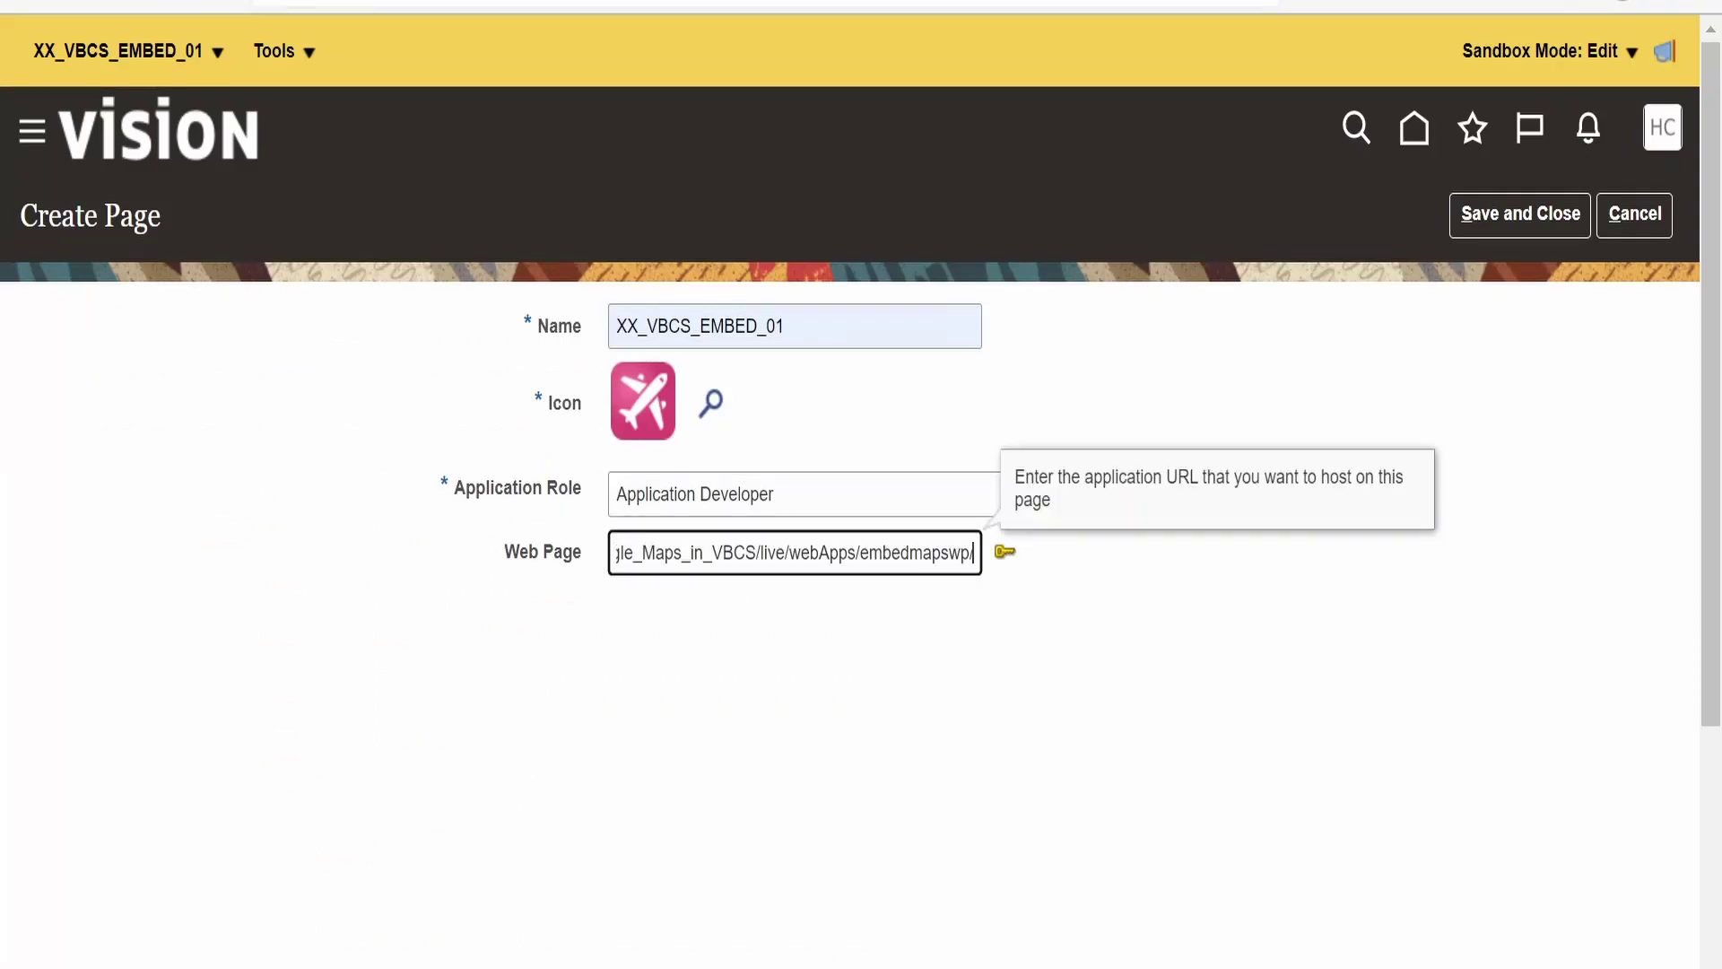
click(792, 700)
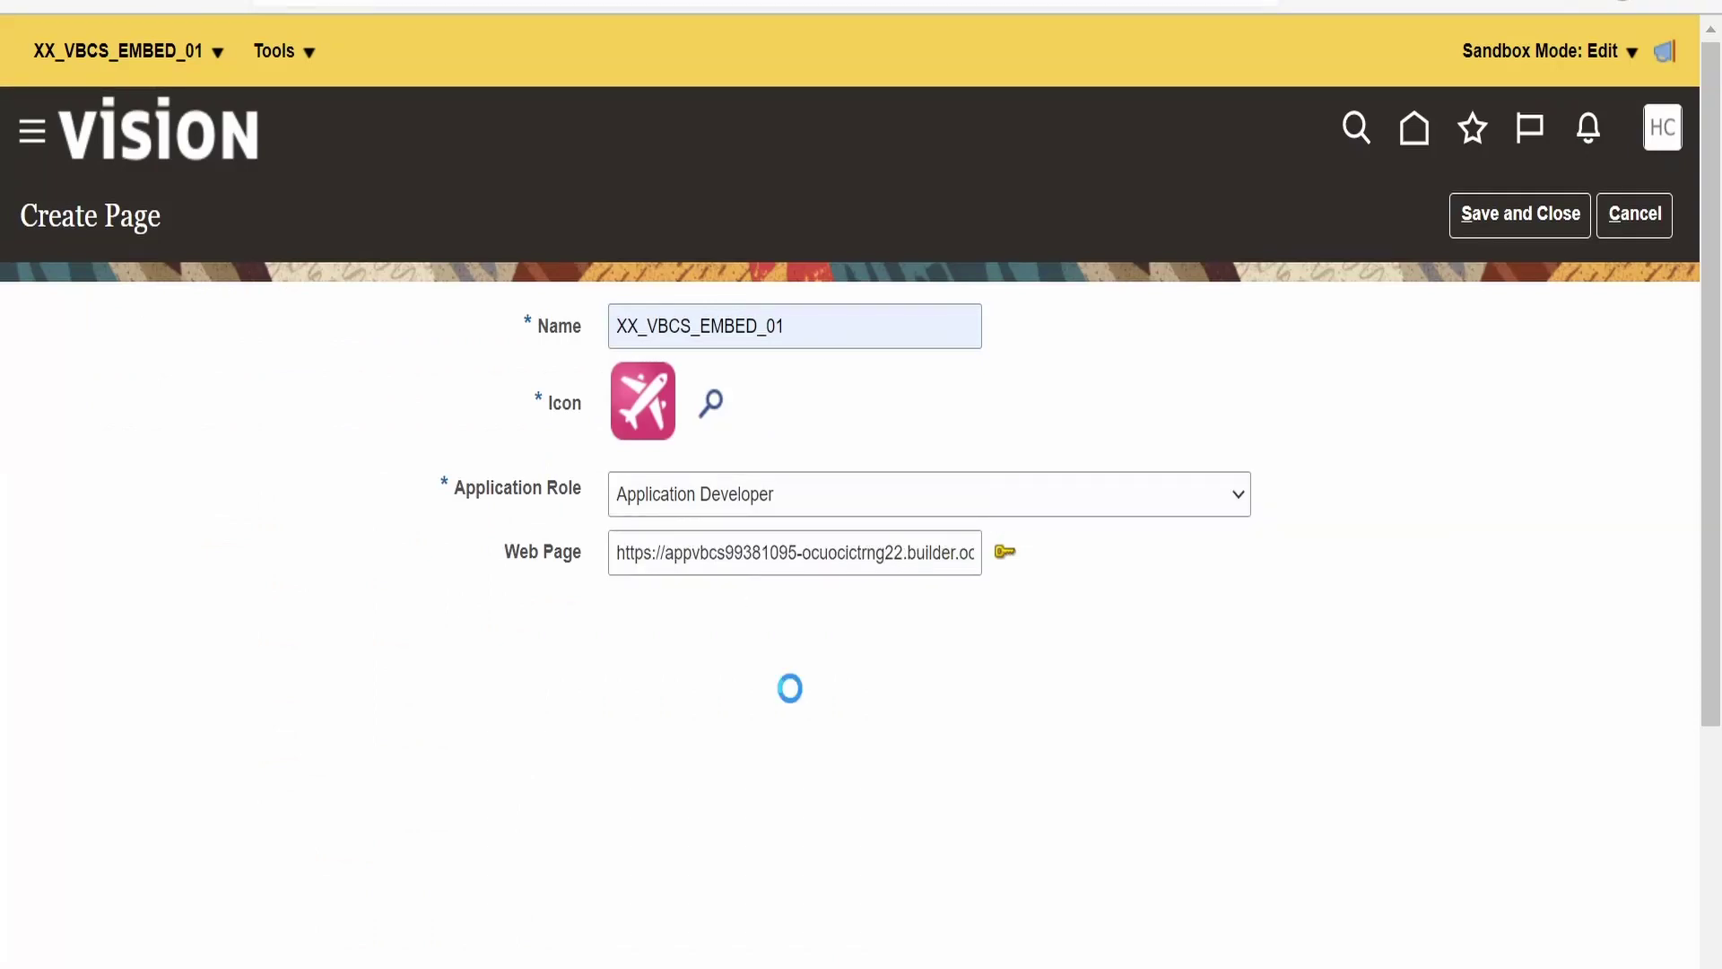
click(1527, 219)
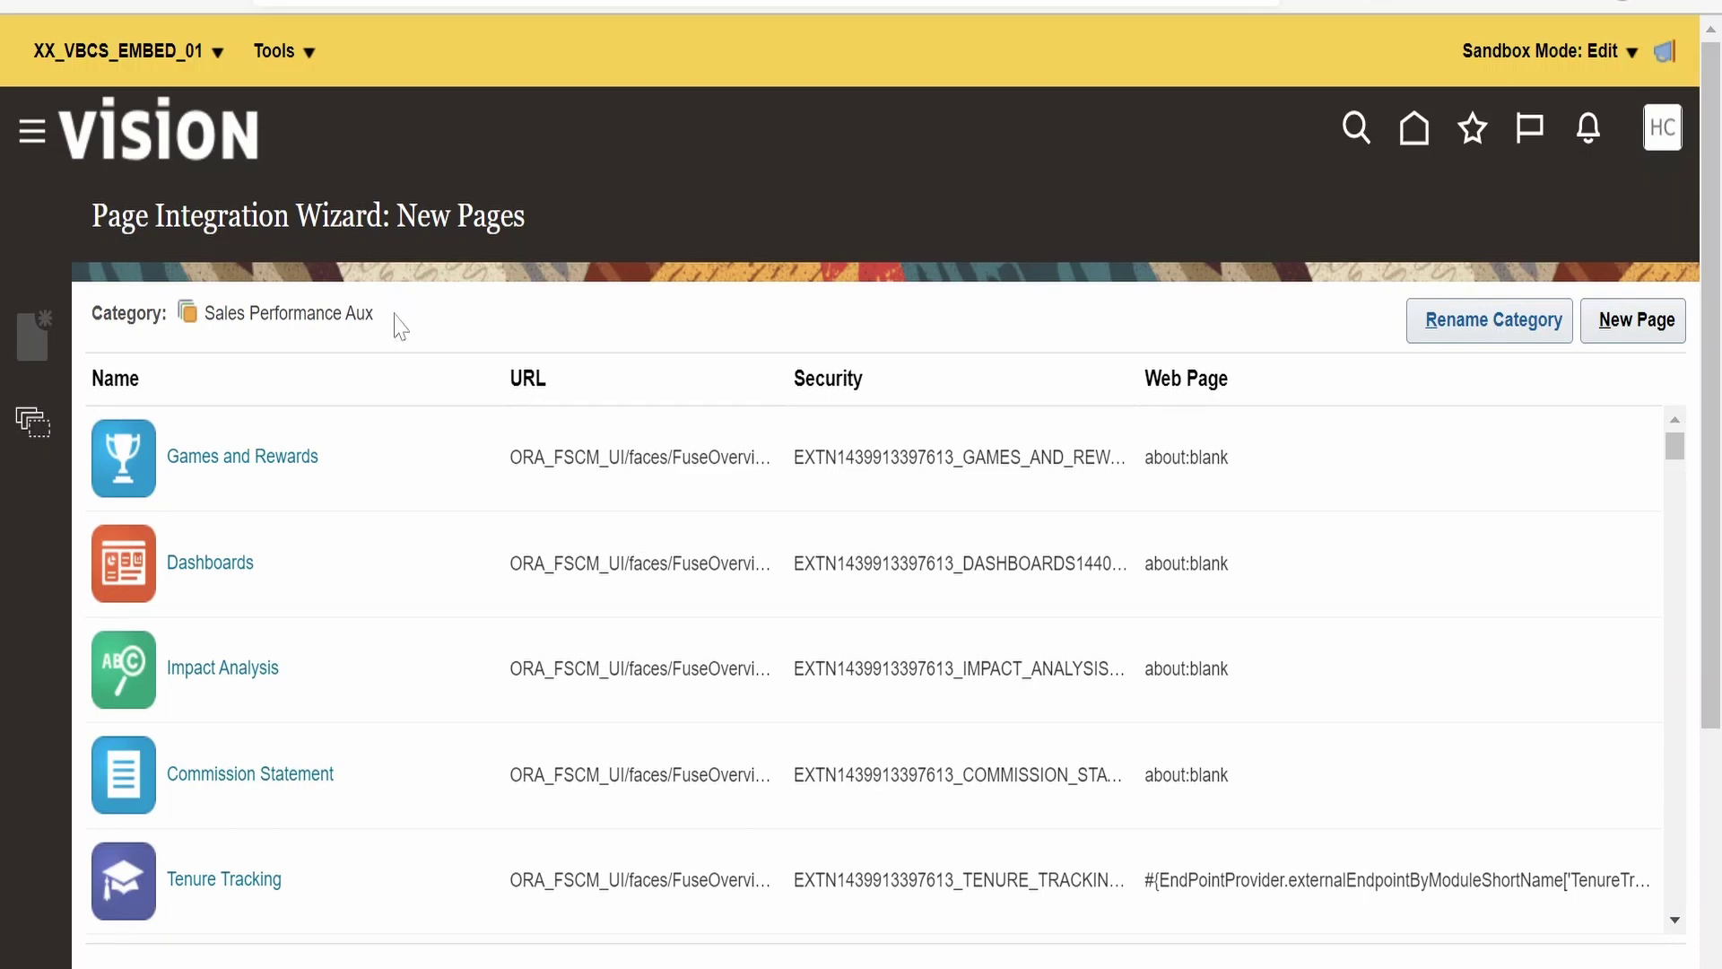
Open the navigation Structure configuration from the Navigator's Configuration group.
click(32, 143)
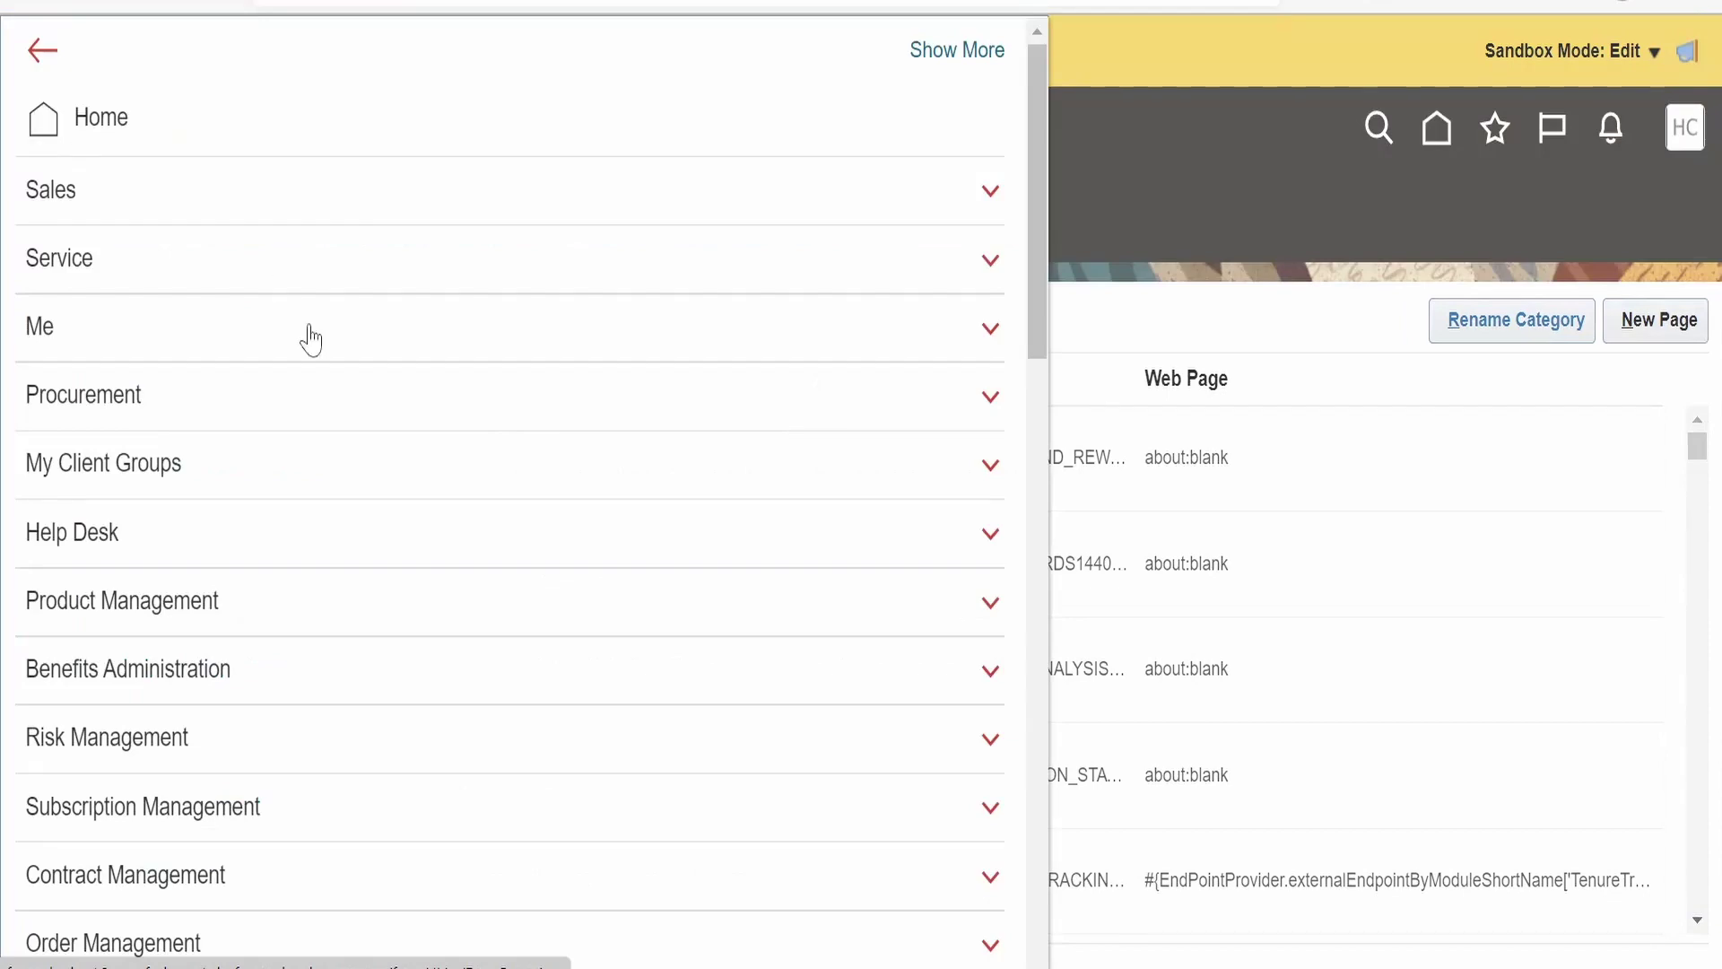
scroll(280, 266, down, 10)
scroll(257, 557, down, 5)
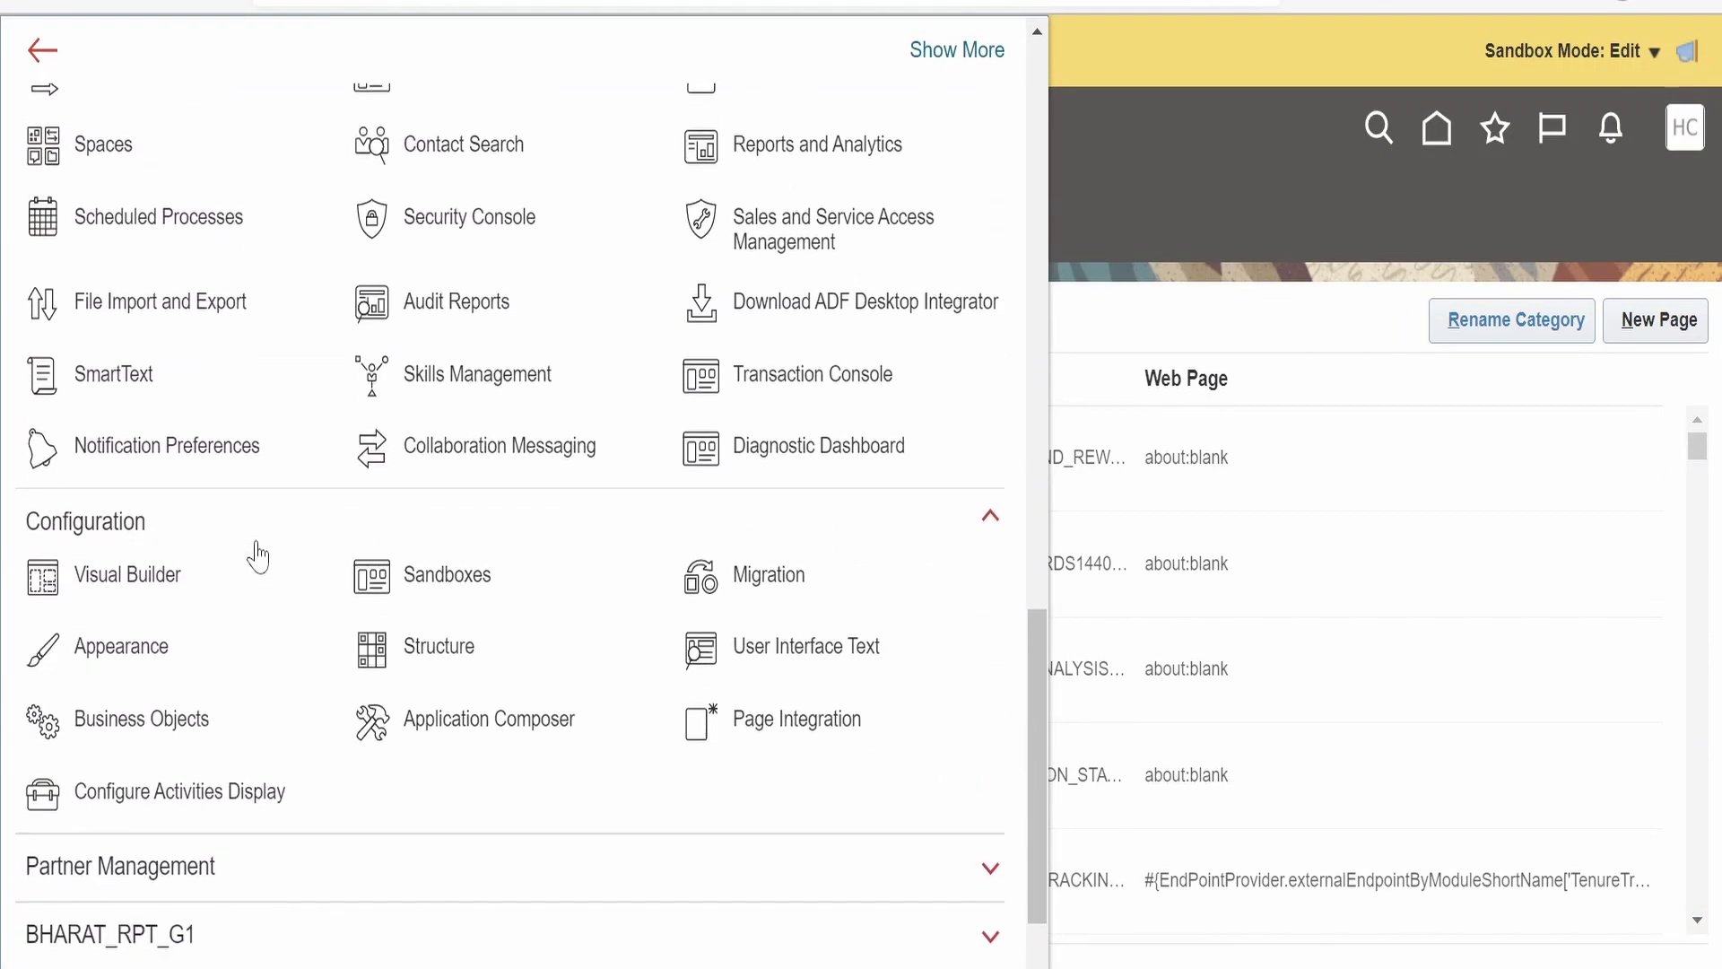
click(436, 654)
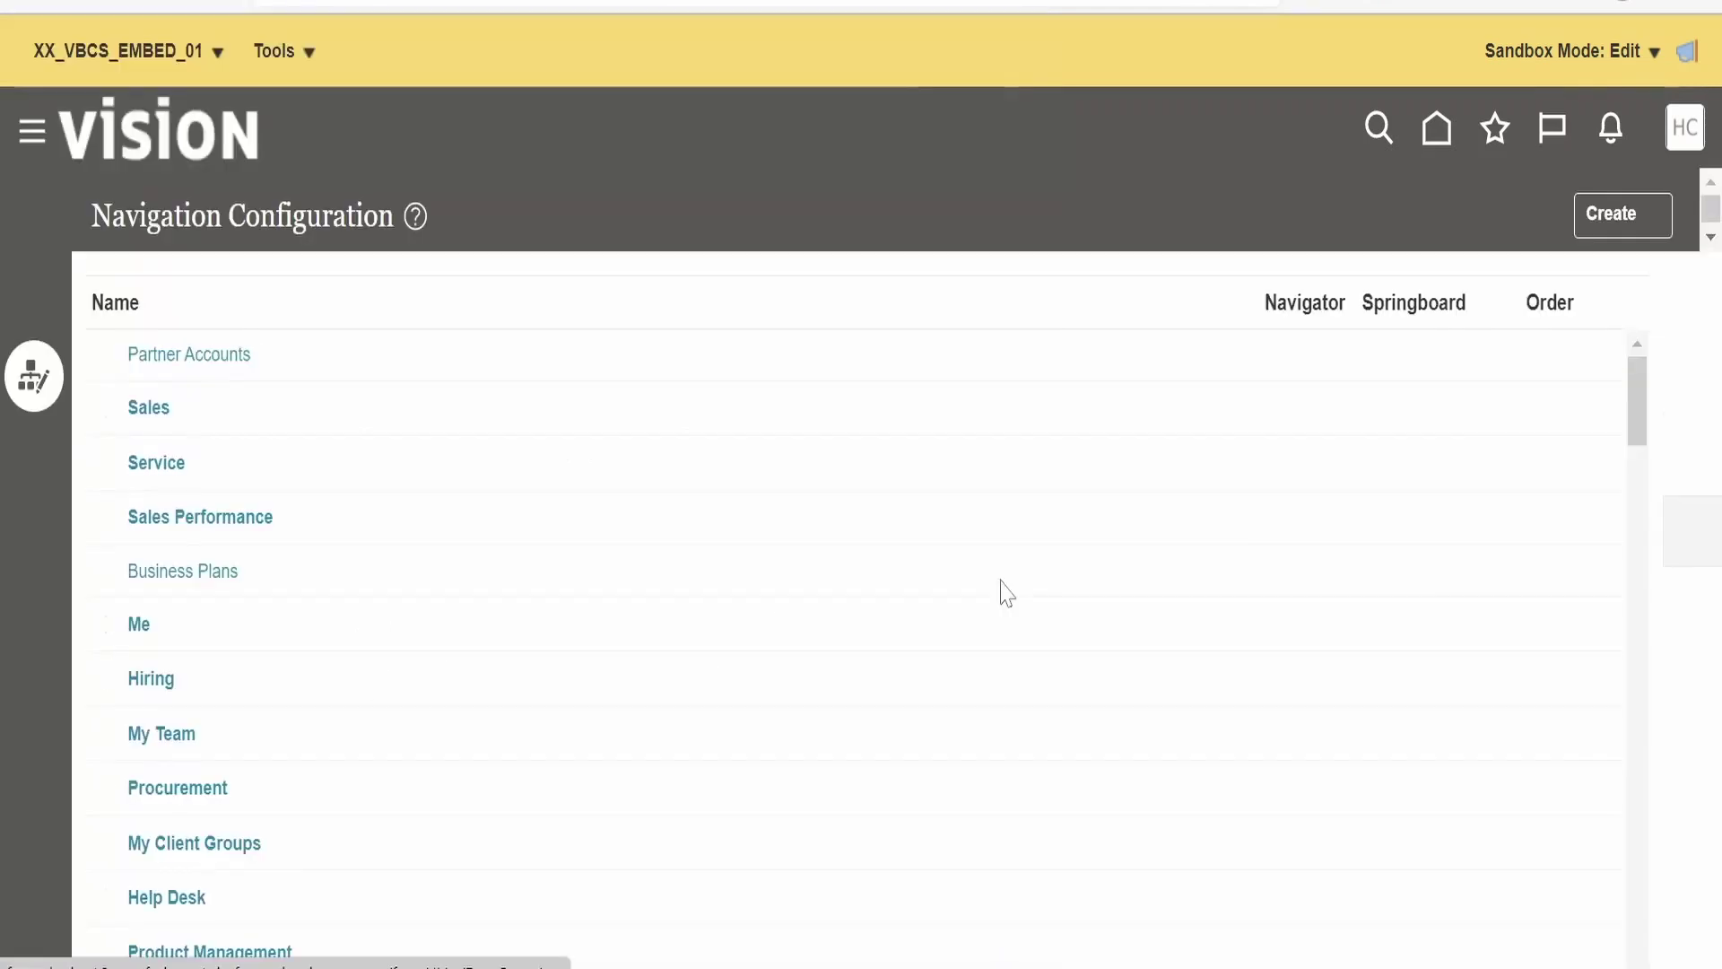
Expand the Sales Performance Aux group to show the XX_VBCS_EMBED_01 page.
scroll(269, 583, down, 10)
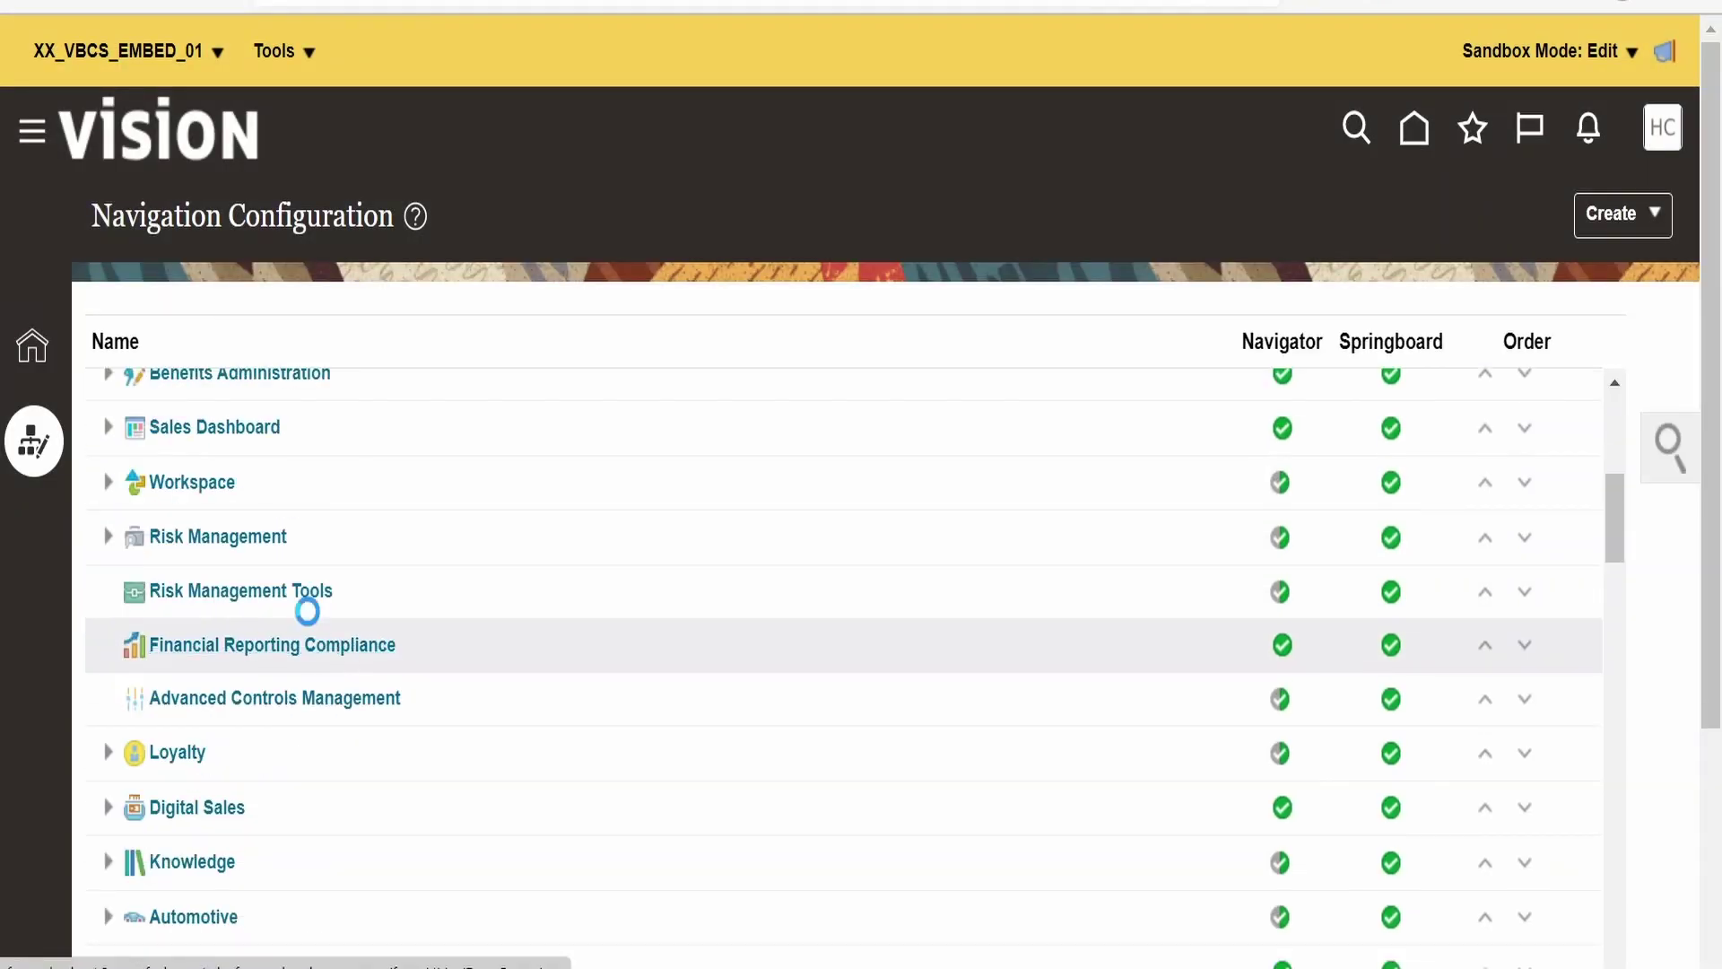
scroll(310, 605, down, 5)
scroll(307, 588, down, 3)
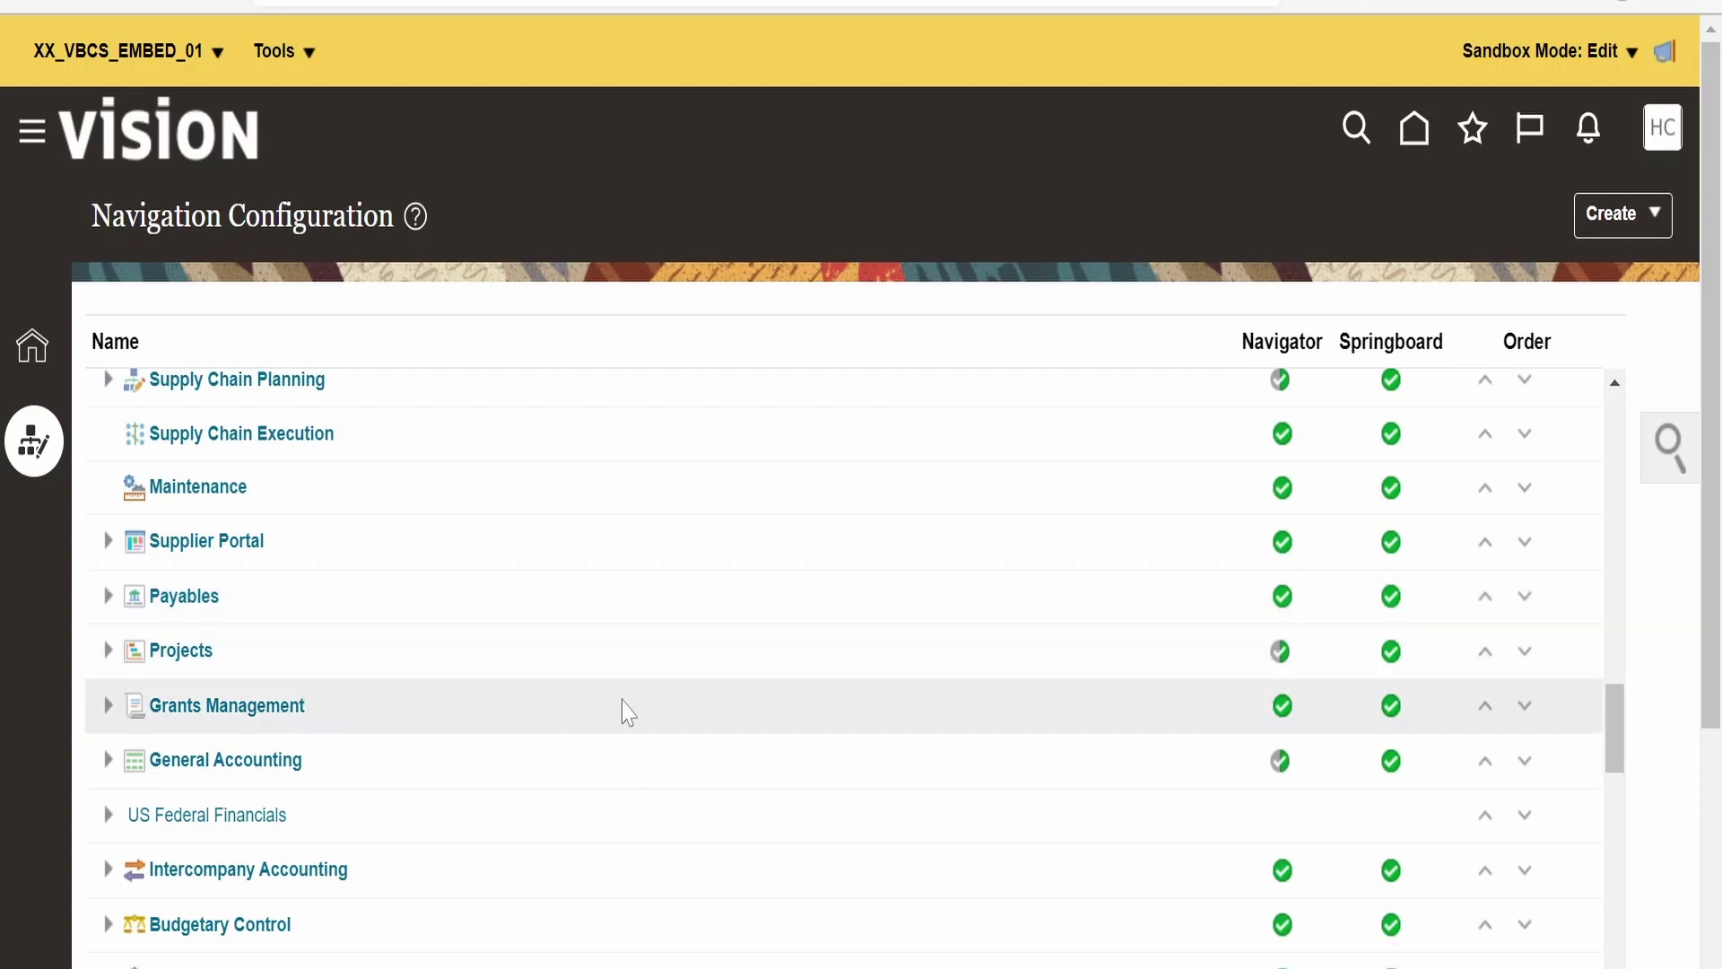
scroll(343, 811, down, 3)
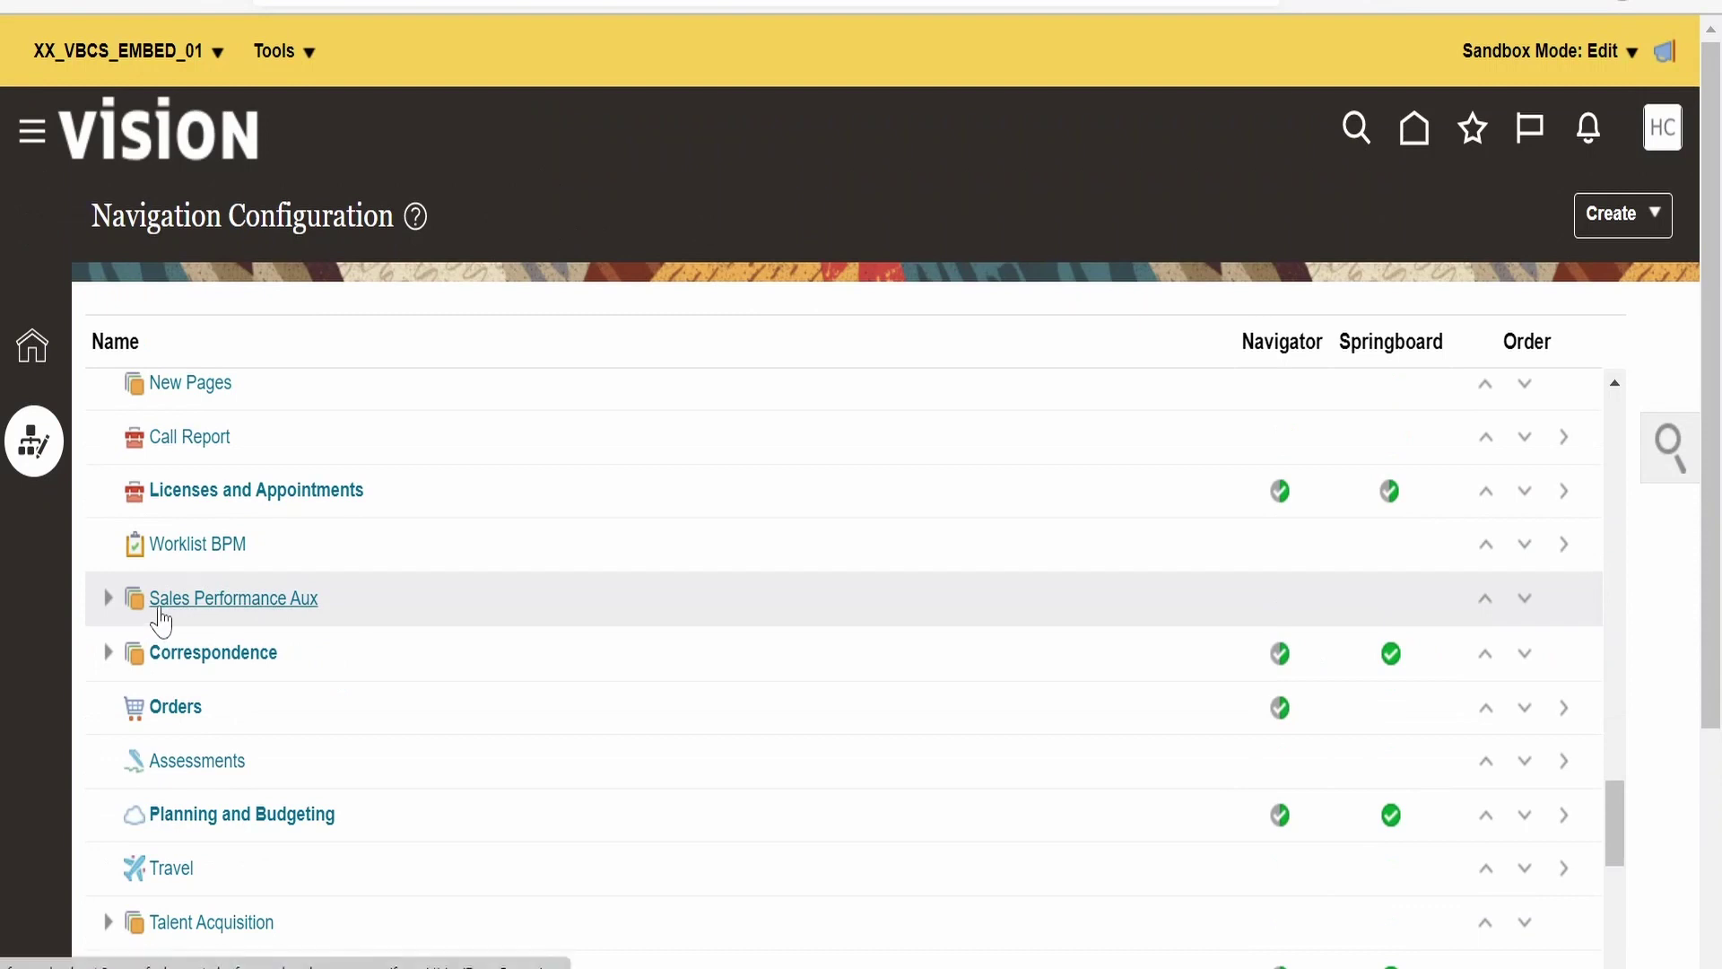
click(108, 599)
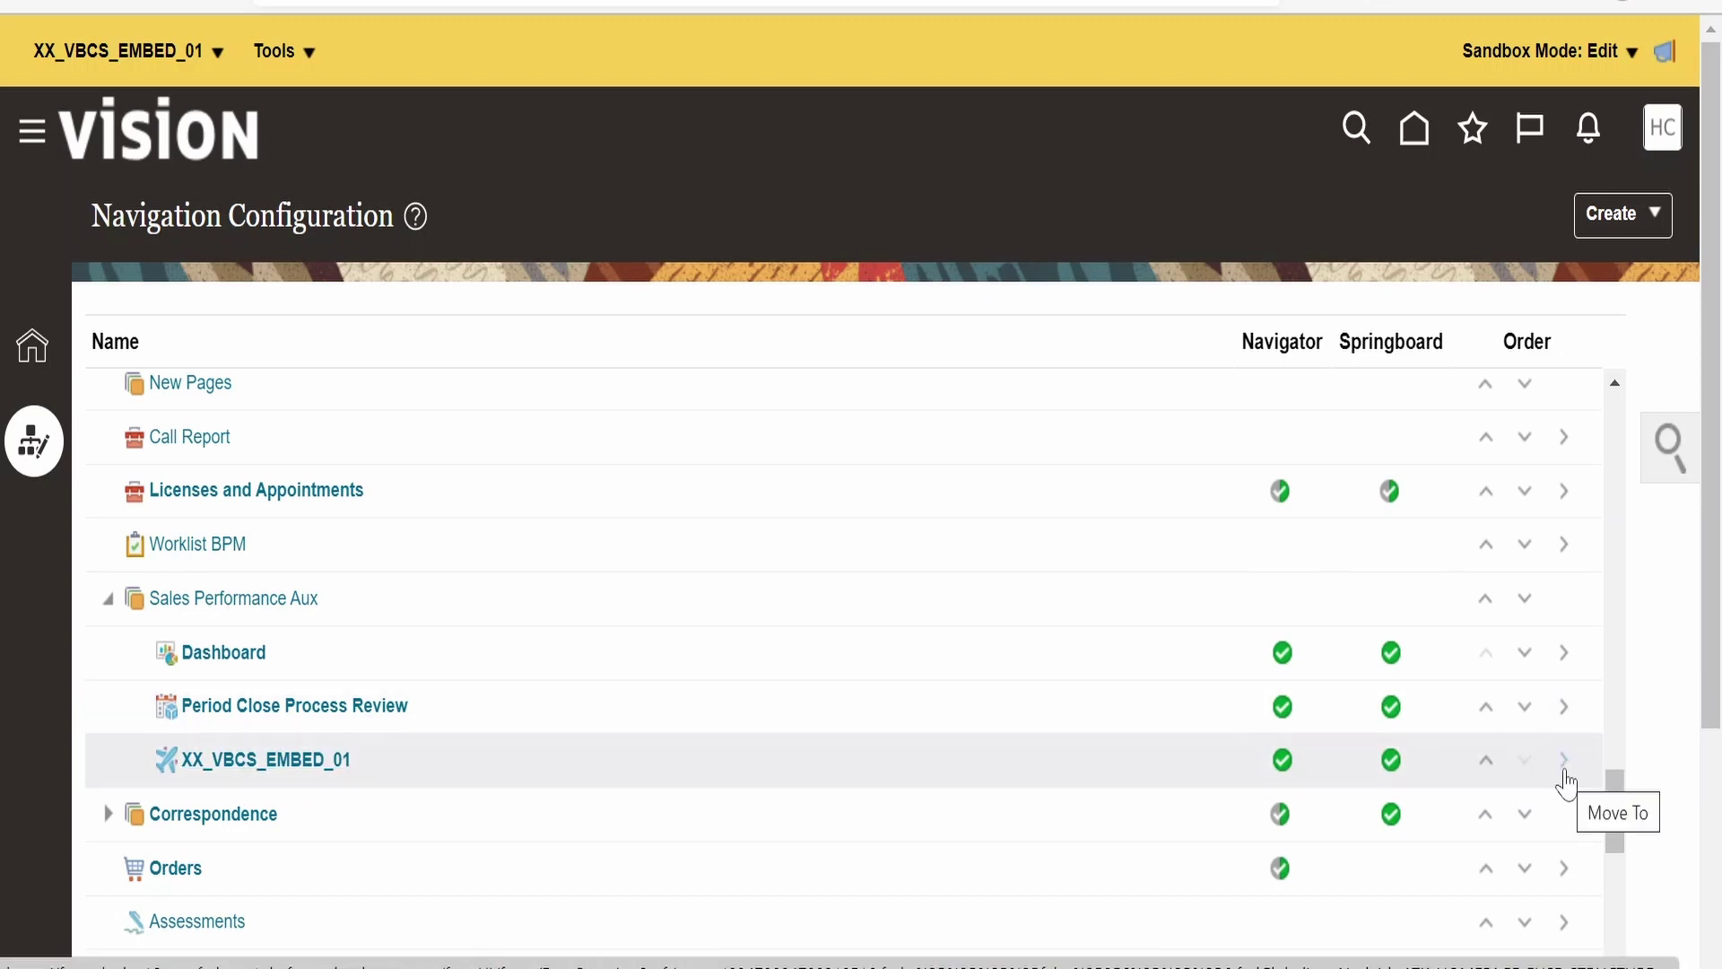
Move the XX_VBCS_EMBED_01 page into the Me group, just above Hiring.
click(1564, 764)
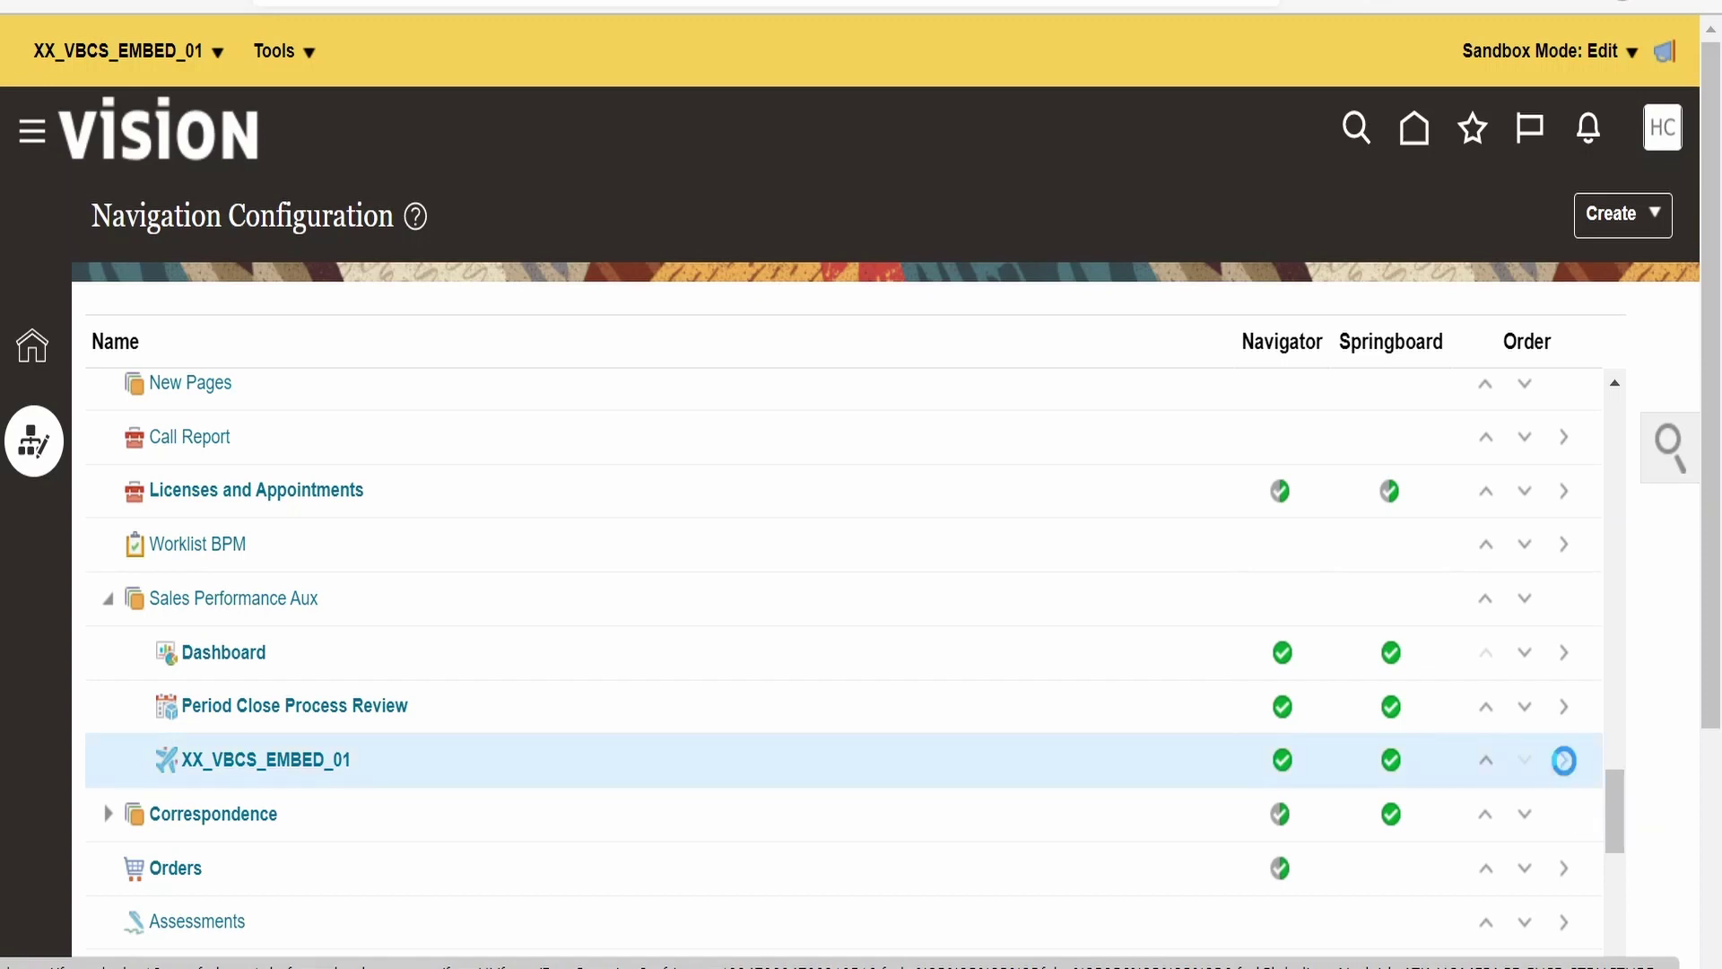
click(1564, 761)
scroll(1349, 703, down, 5)
scroll(1273, 911, down, 2)
scroll(1583, 395, up, 3)
click(1565, 388)
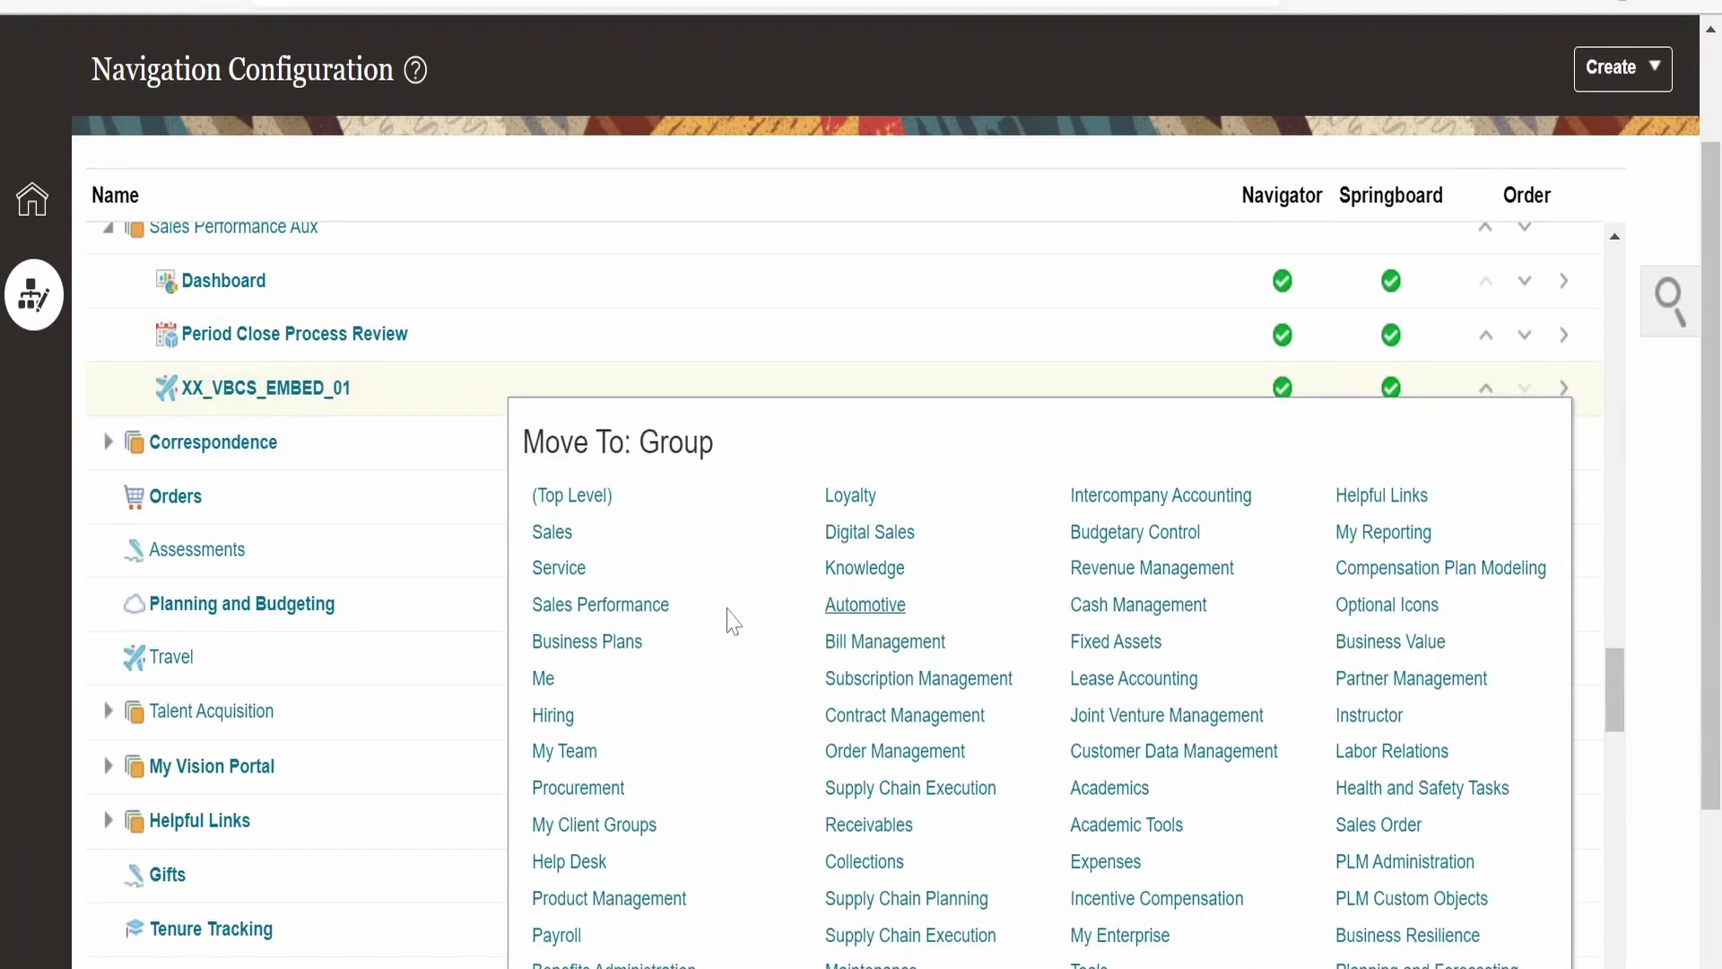
click(543, 683)
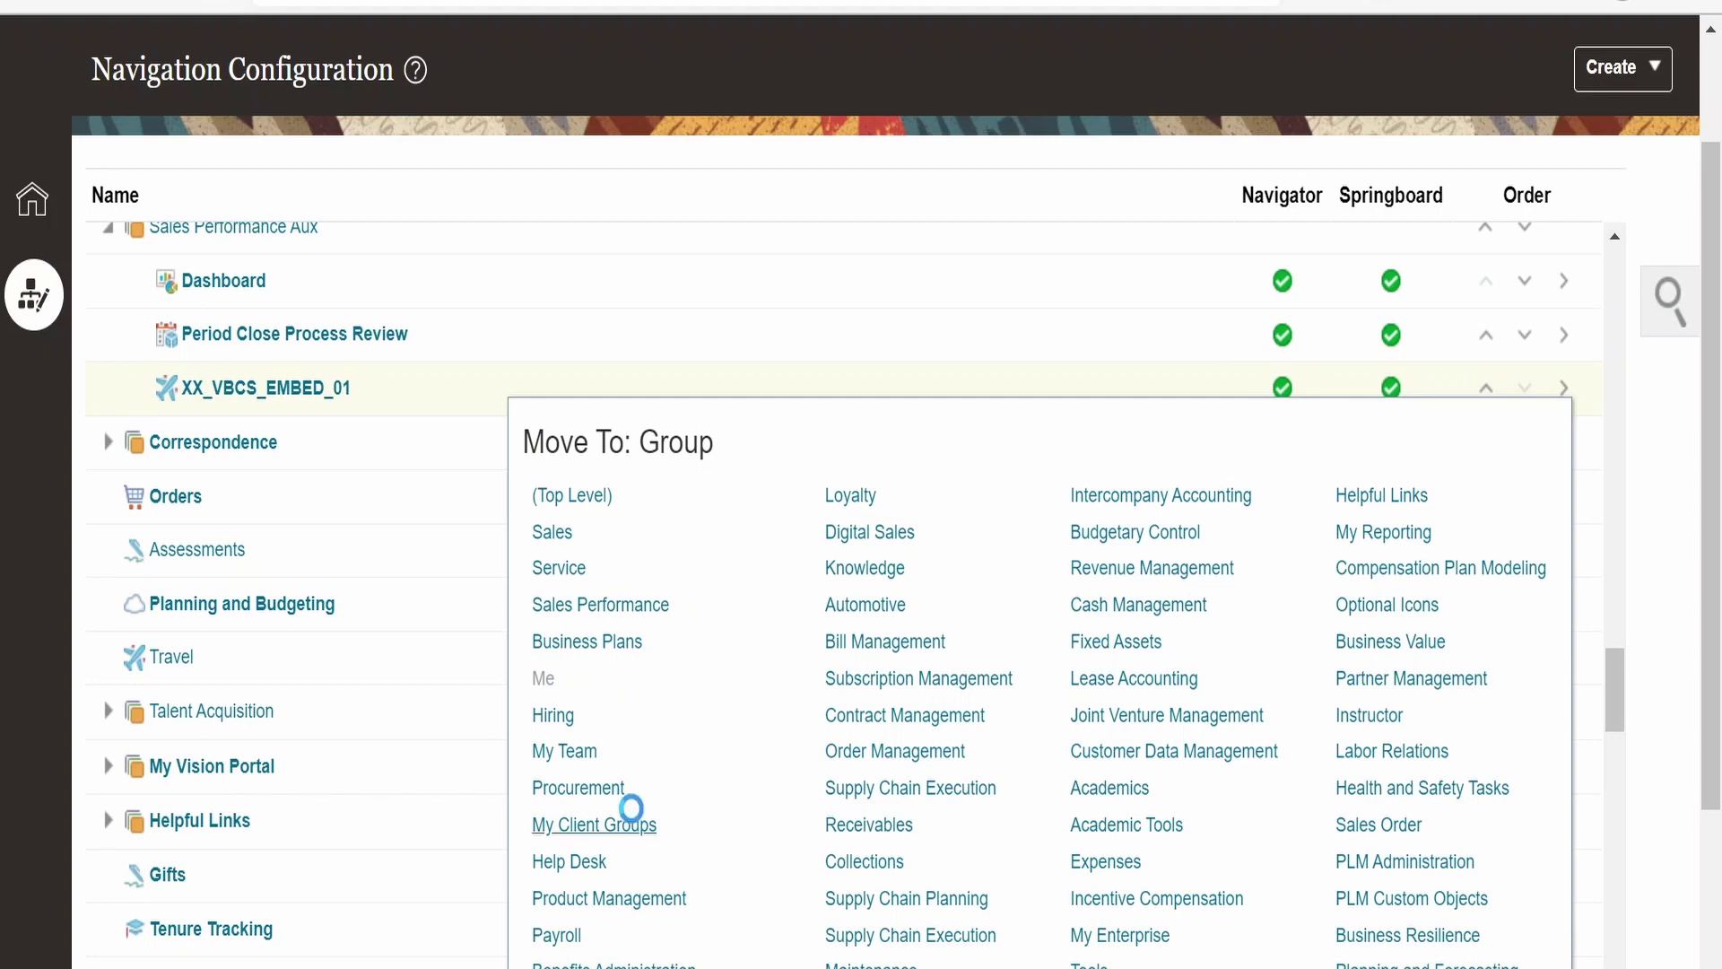
click(954, 694)
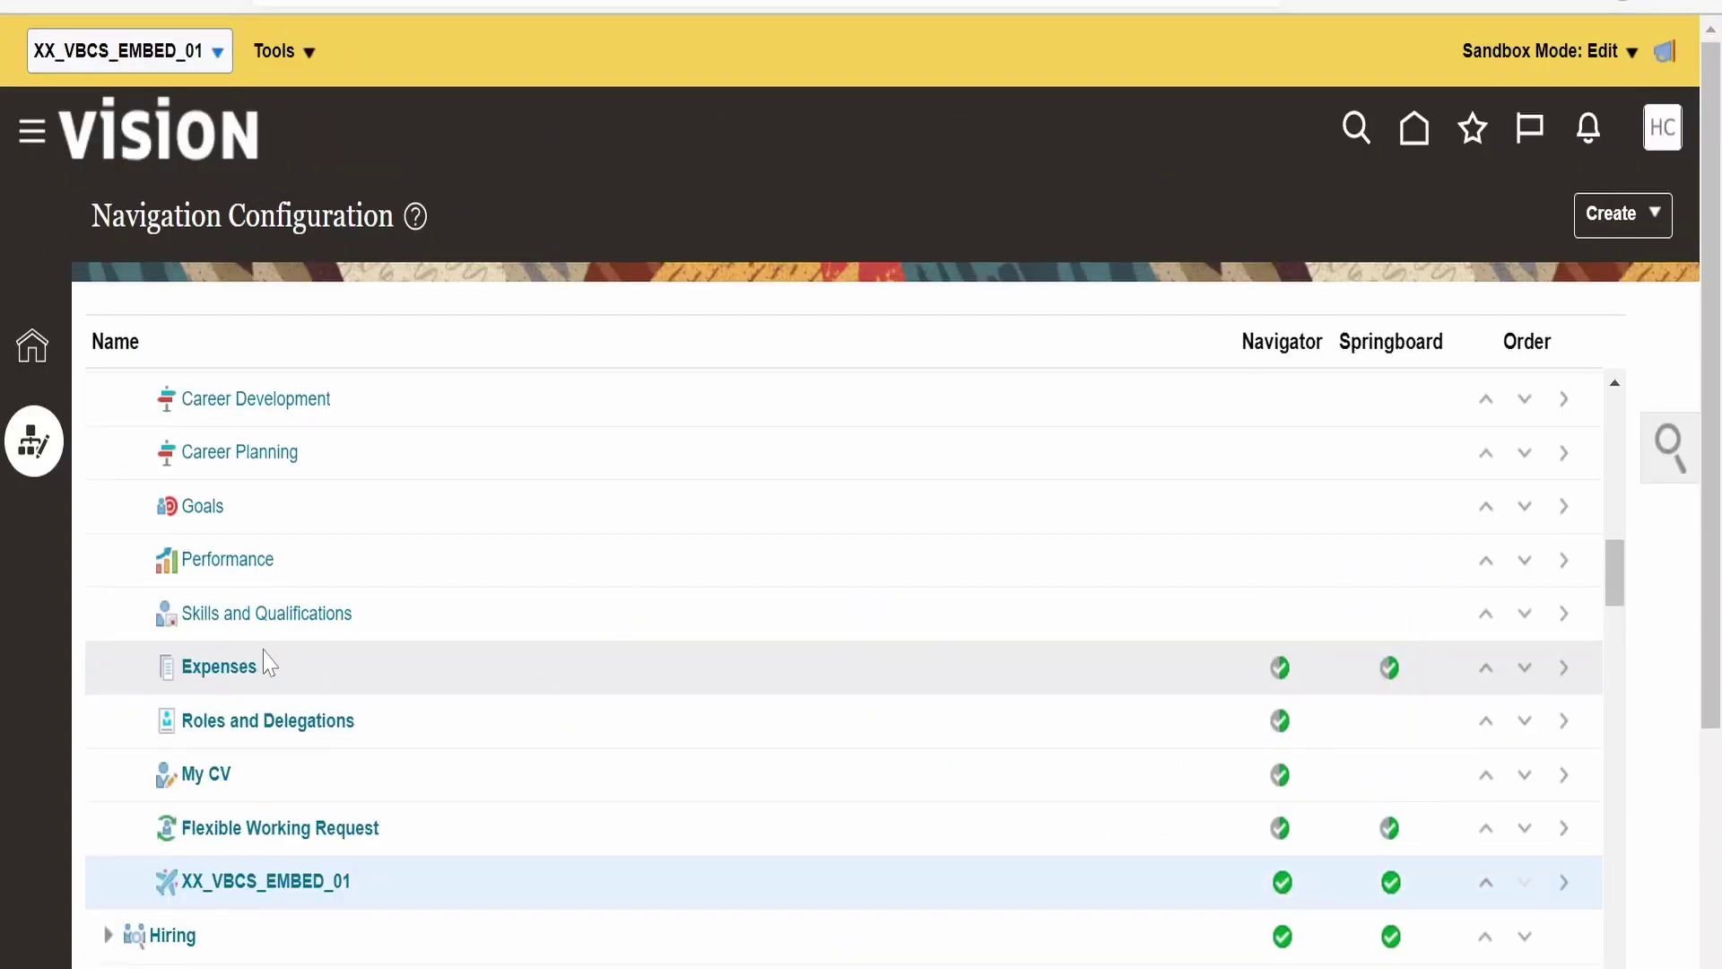
scroll(294, 888, up, 15)
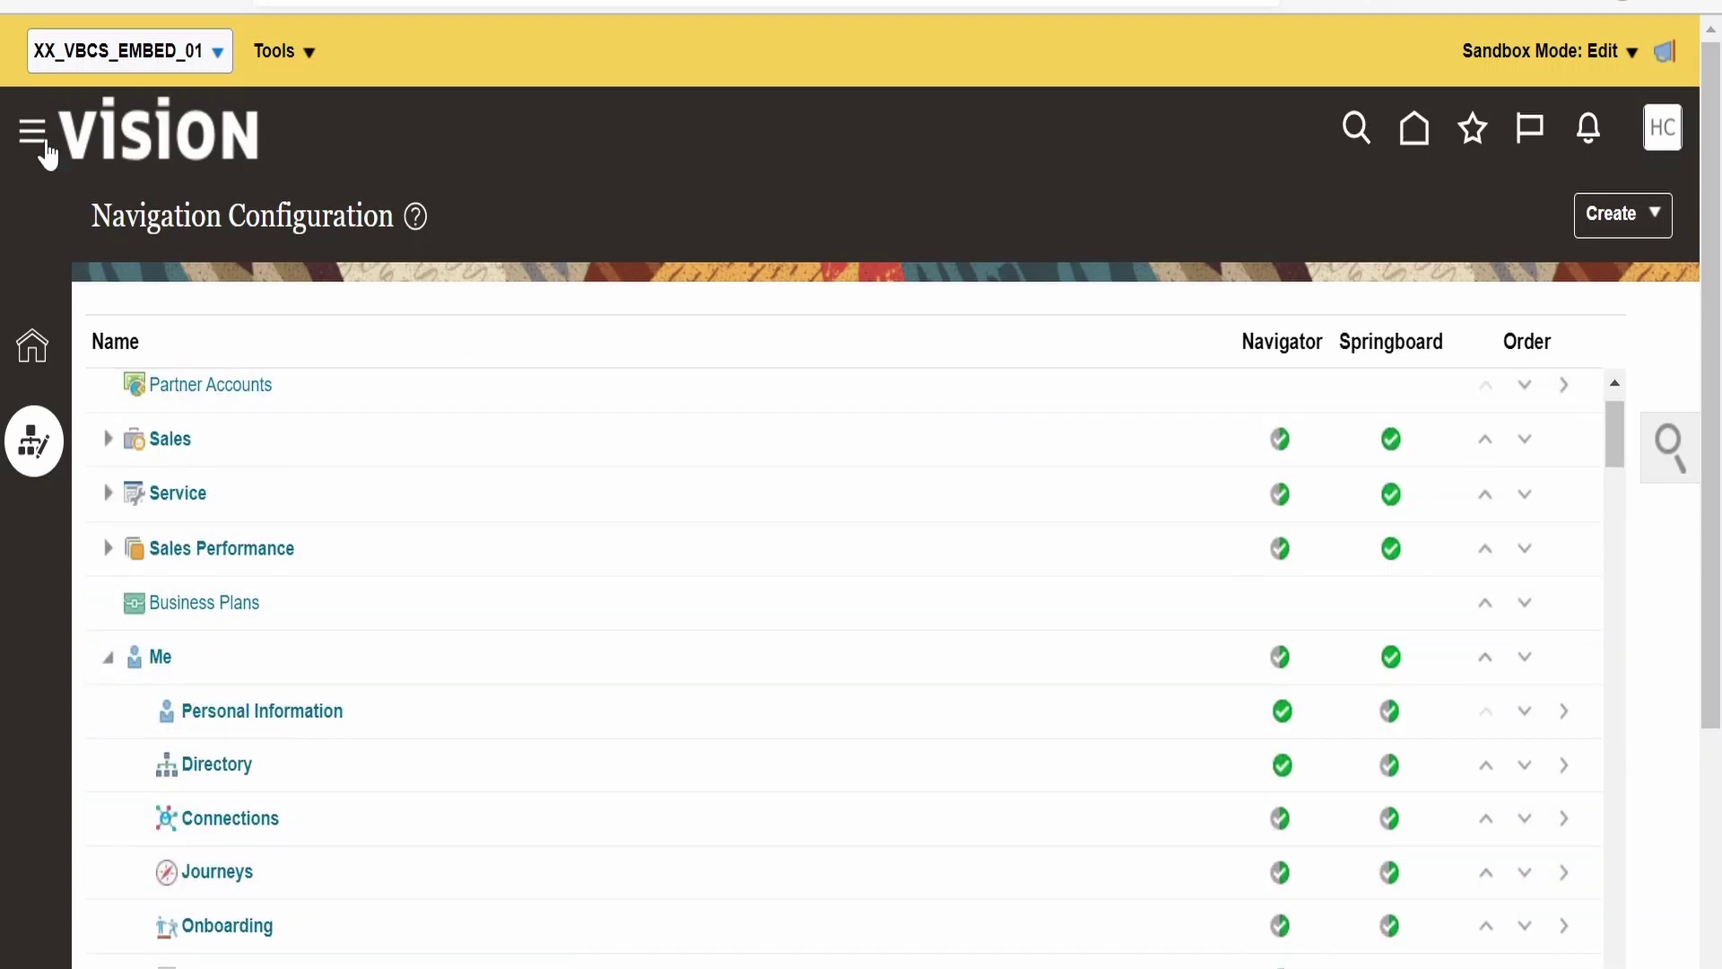
Return to the home page and browse the Me tab's apps.
click(1417, 133)
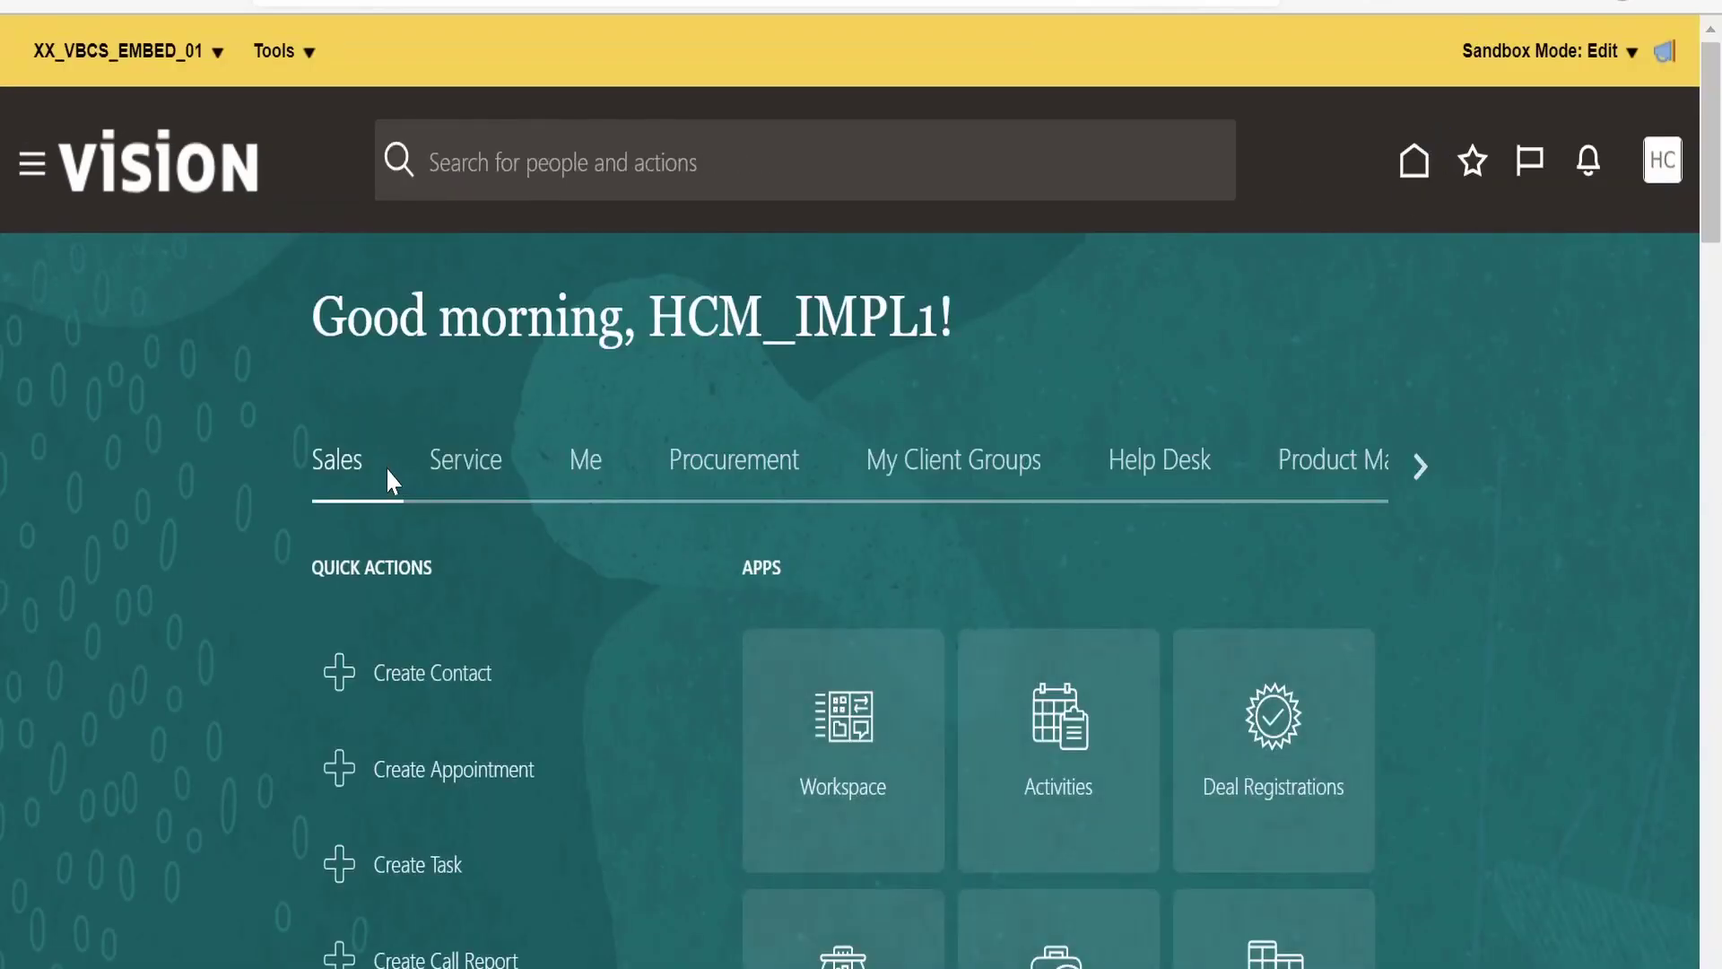
click(584, 463)
scroll(884, 539, down, 3)
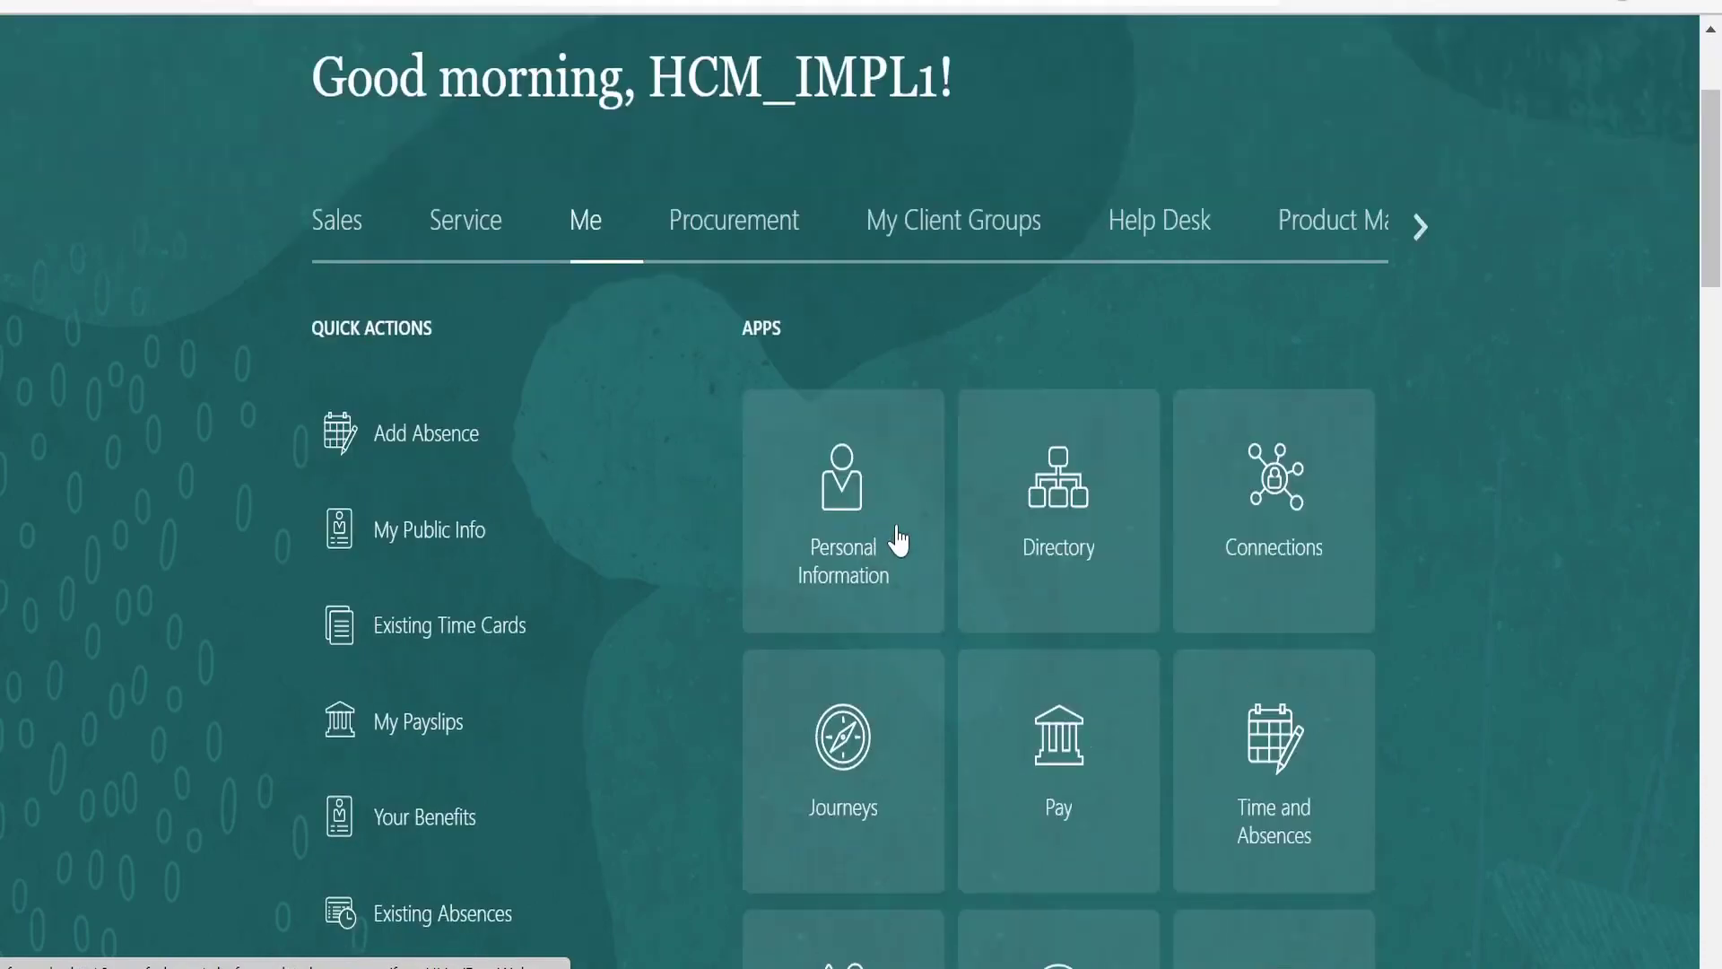
scroll(883, 538, down, 12)
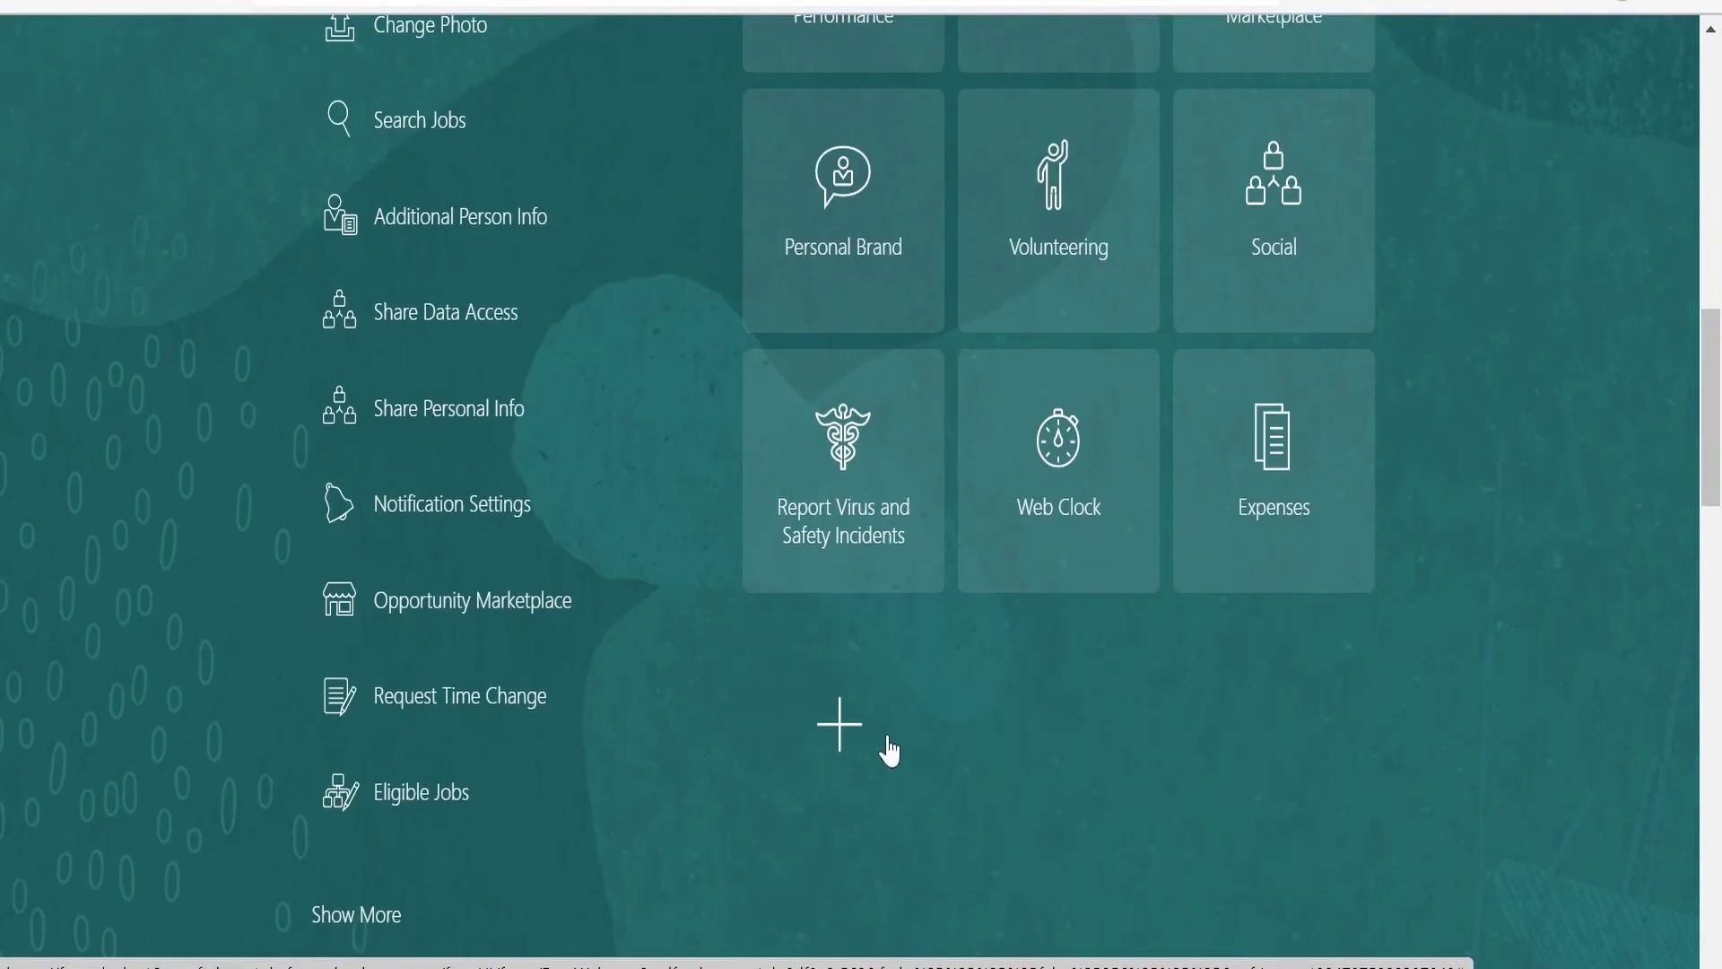
scroll(987, 730, up, 9)
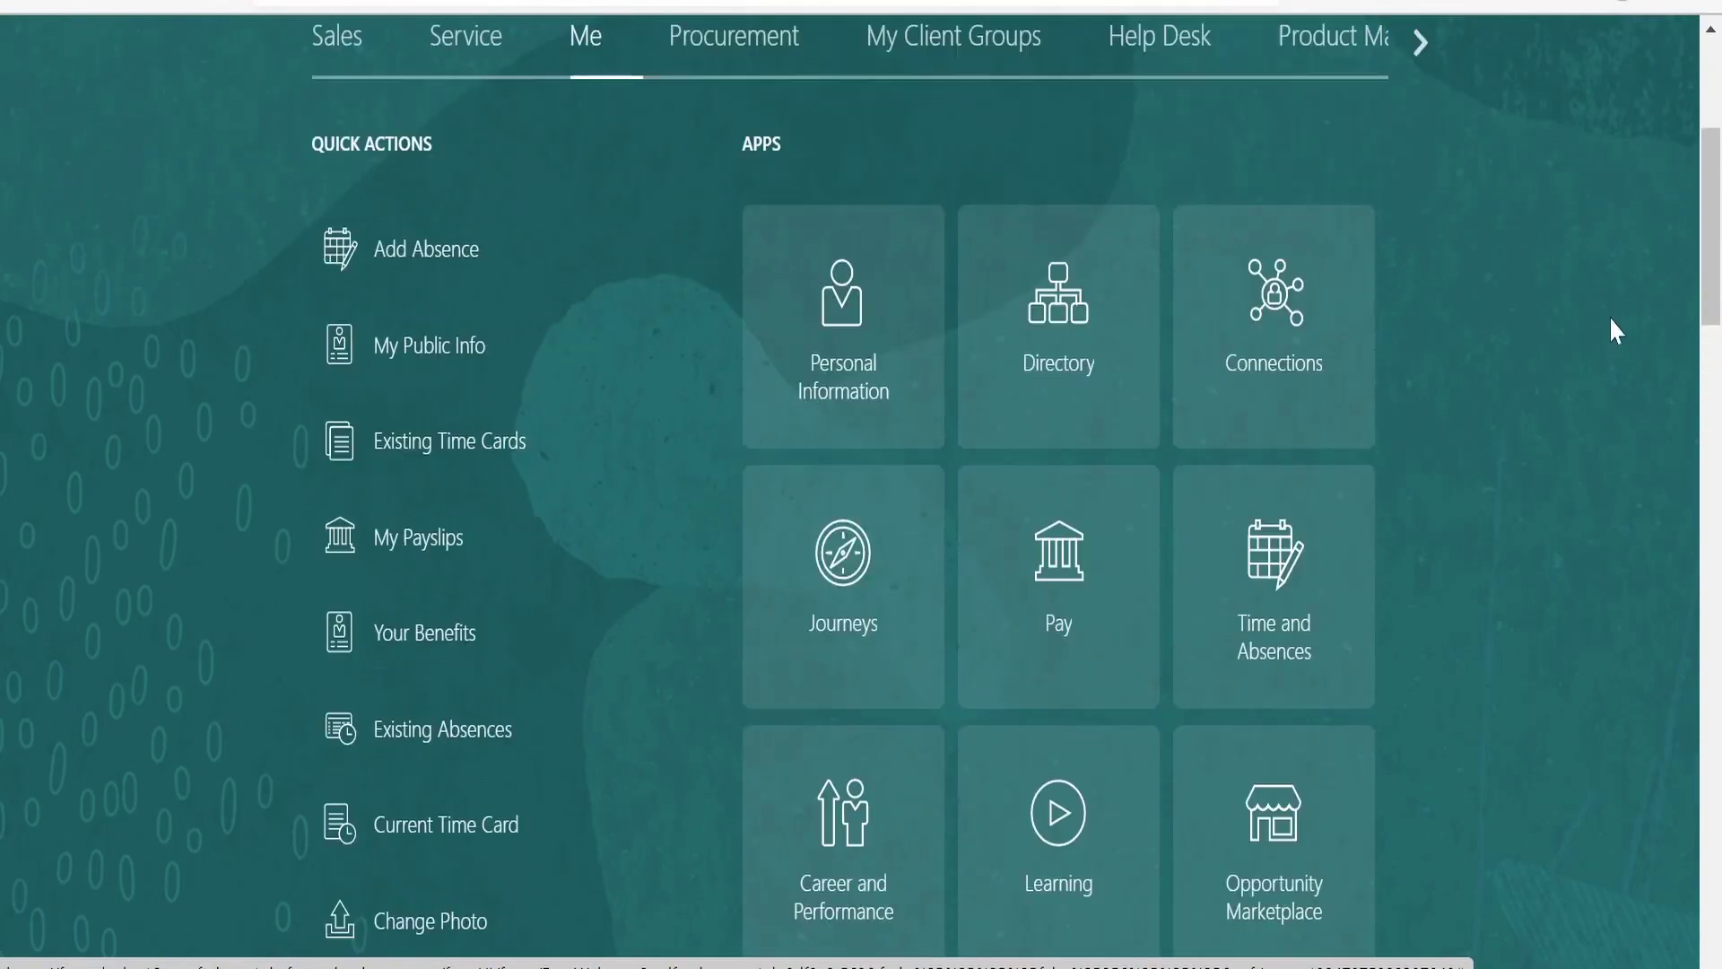
scroll(1614, 333, up, 7)
Sign out to refresh the session, then reopen the Me tab to find the XX_VBCS_EMBED_01 tile.
click(1656, 180)
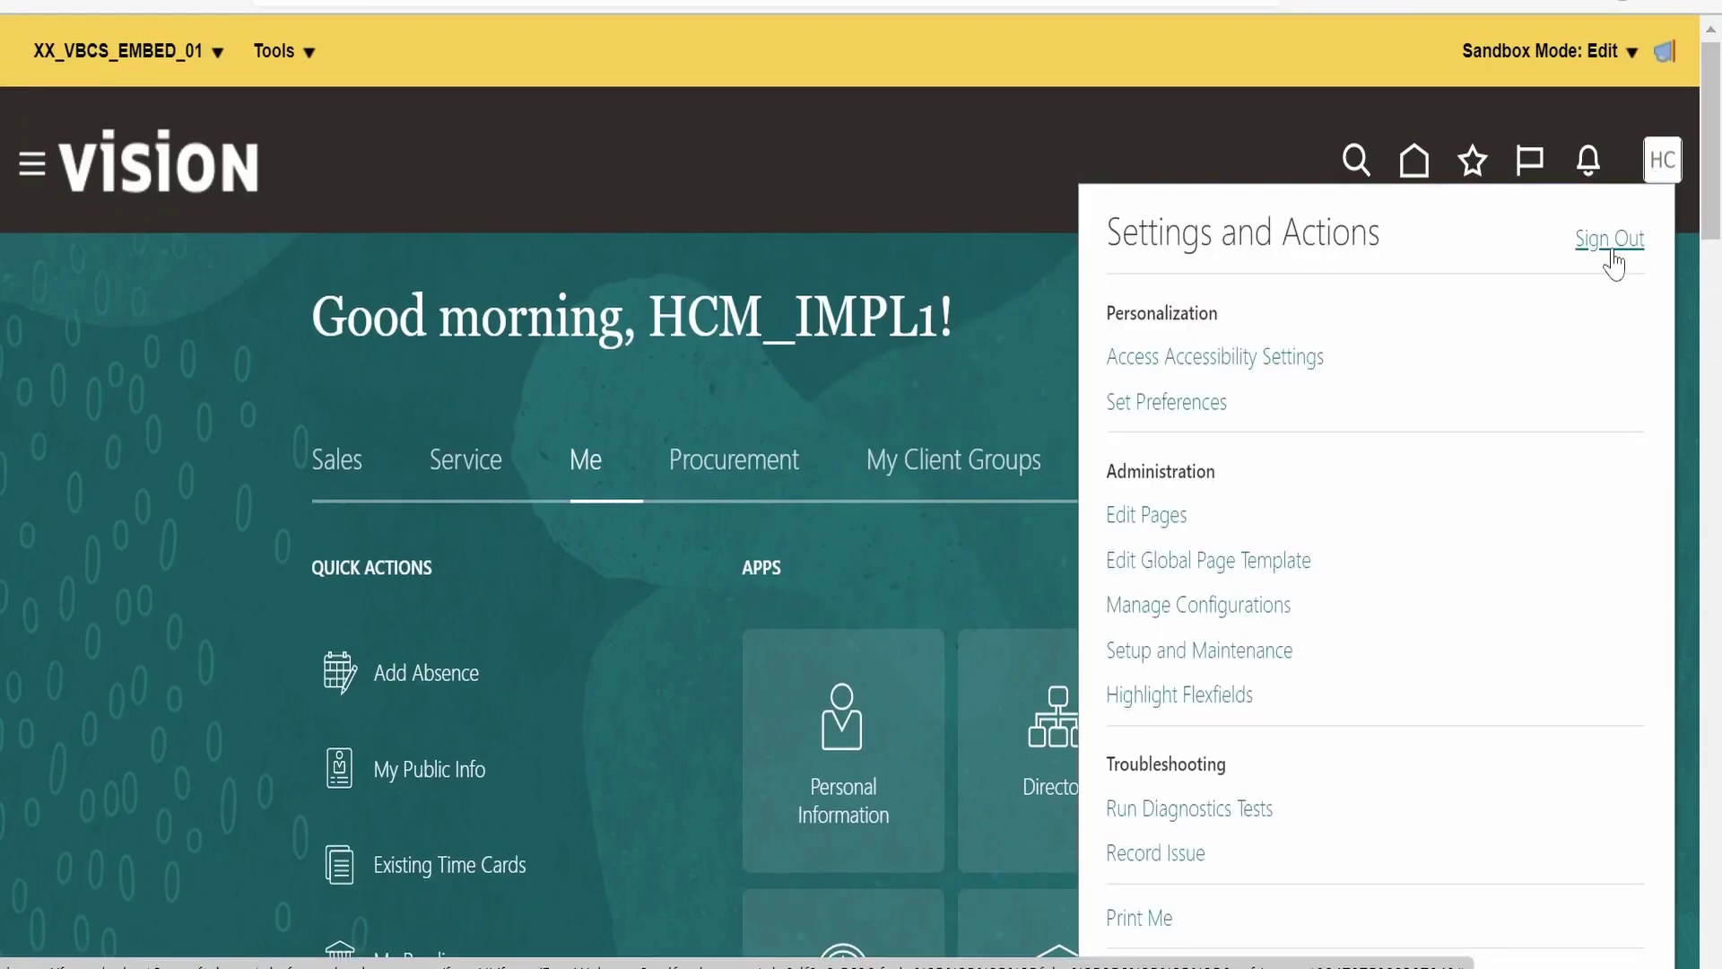
click(1611, 240)
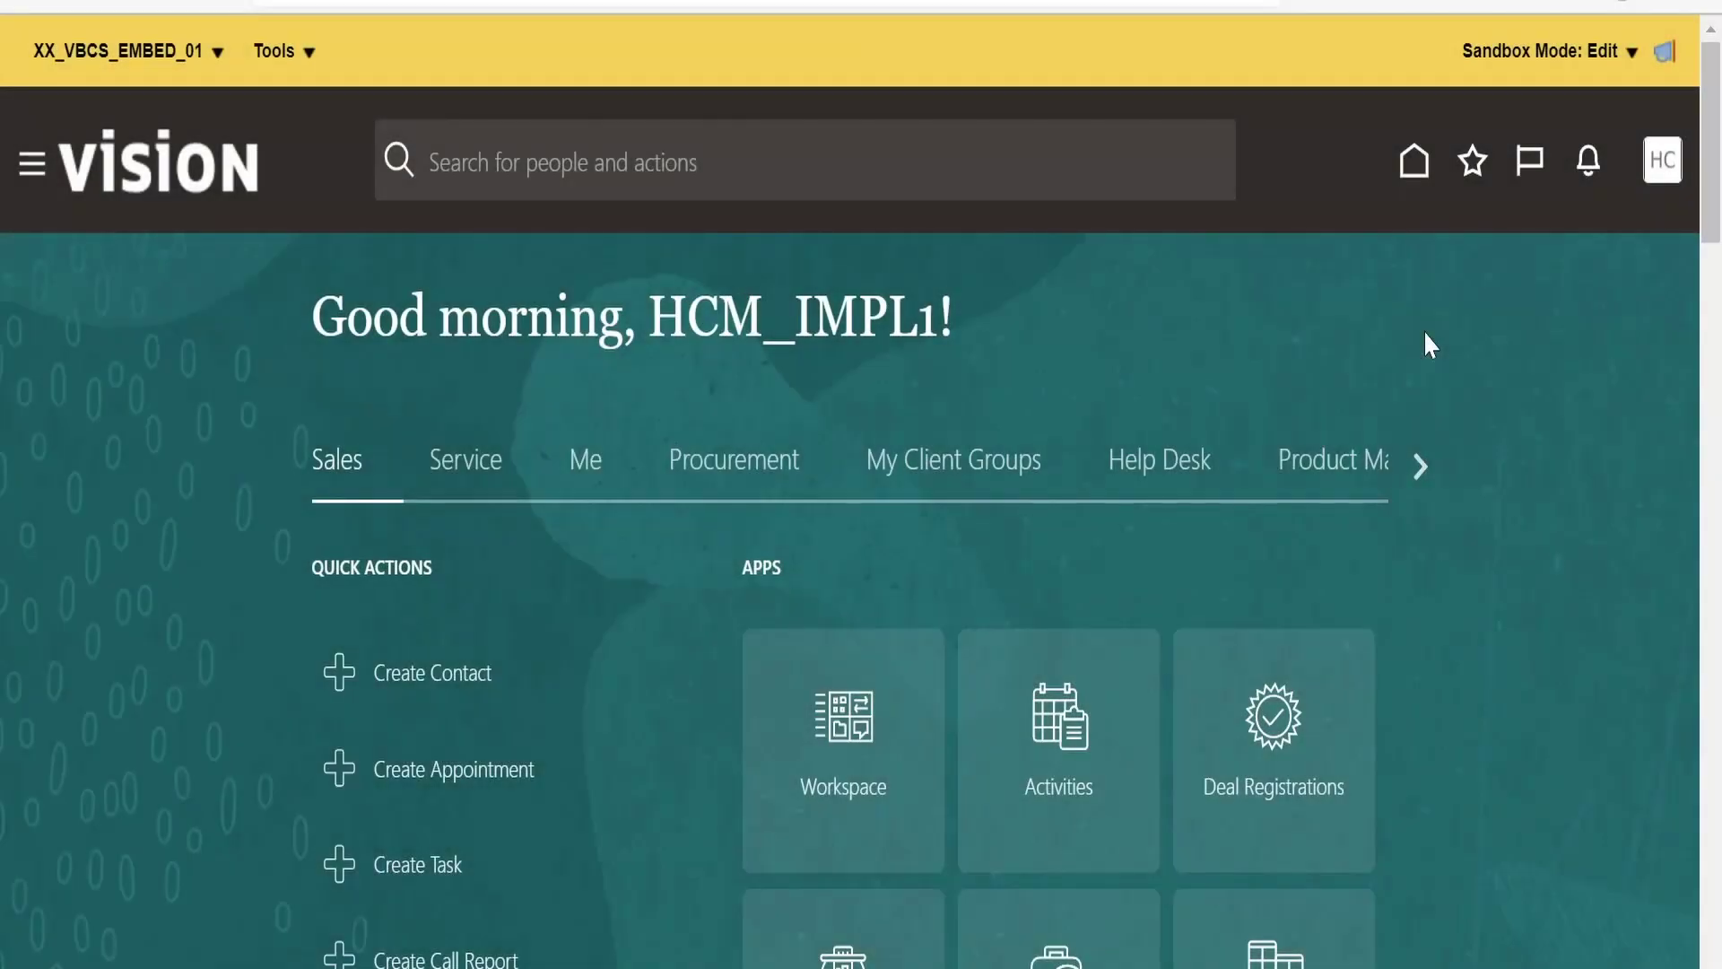
click(587, 471)
scroll(1082, 578, down, 6)
scroll(1082, 579, down, 8)
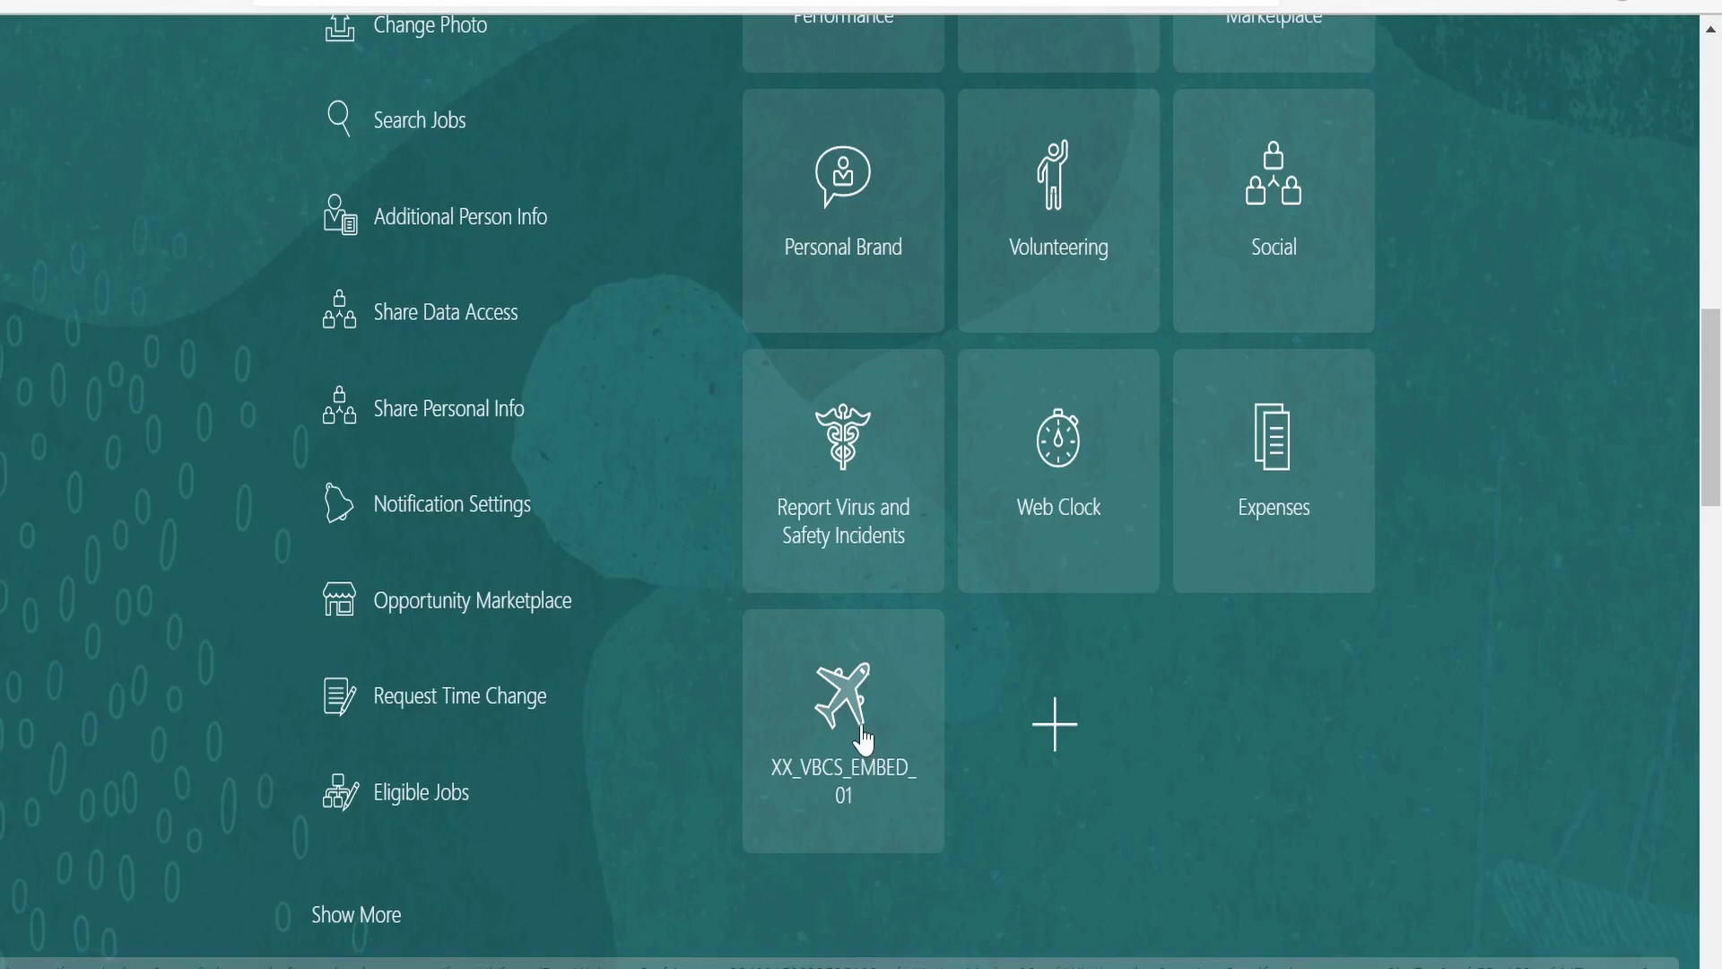
Open the XX_VBCS_EMBED_01 page, scroll through its short embedded map frame, and open Settings and Actions.
click(886, 751)
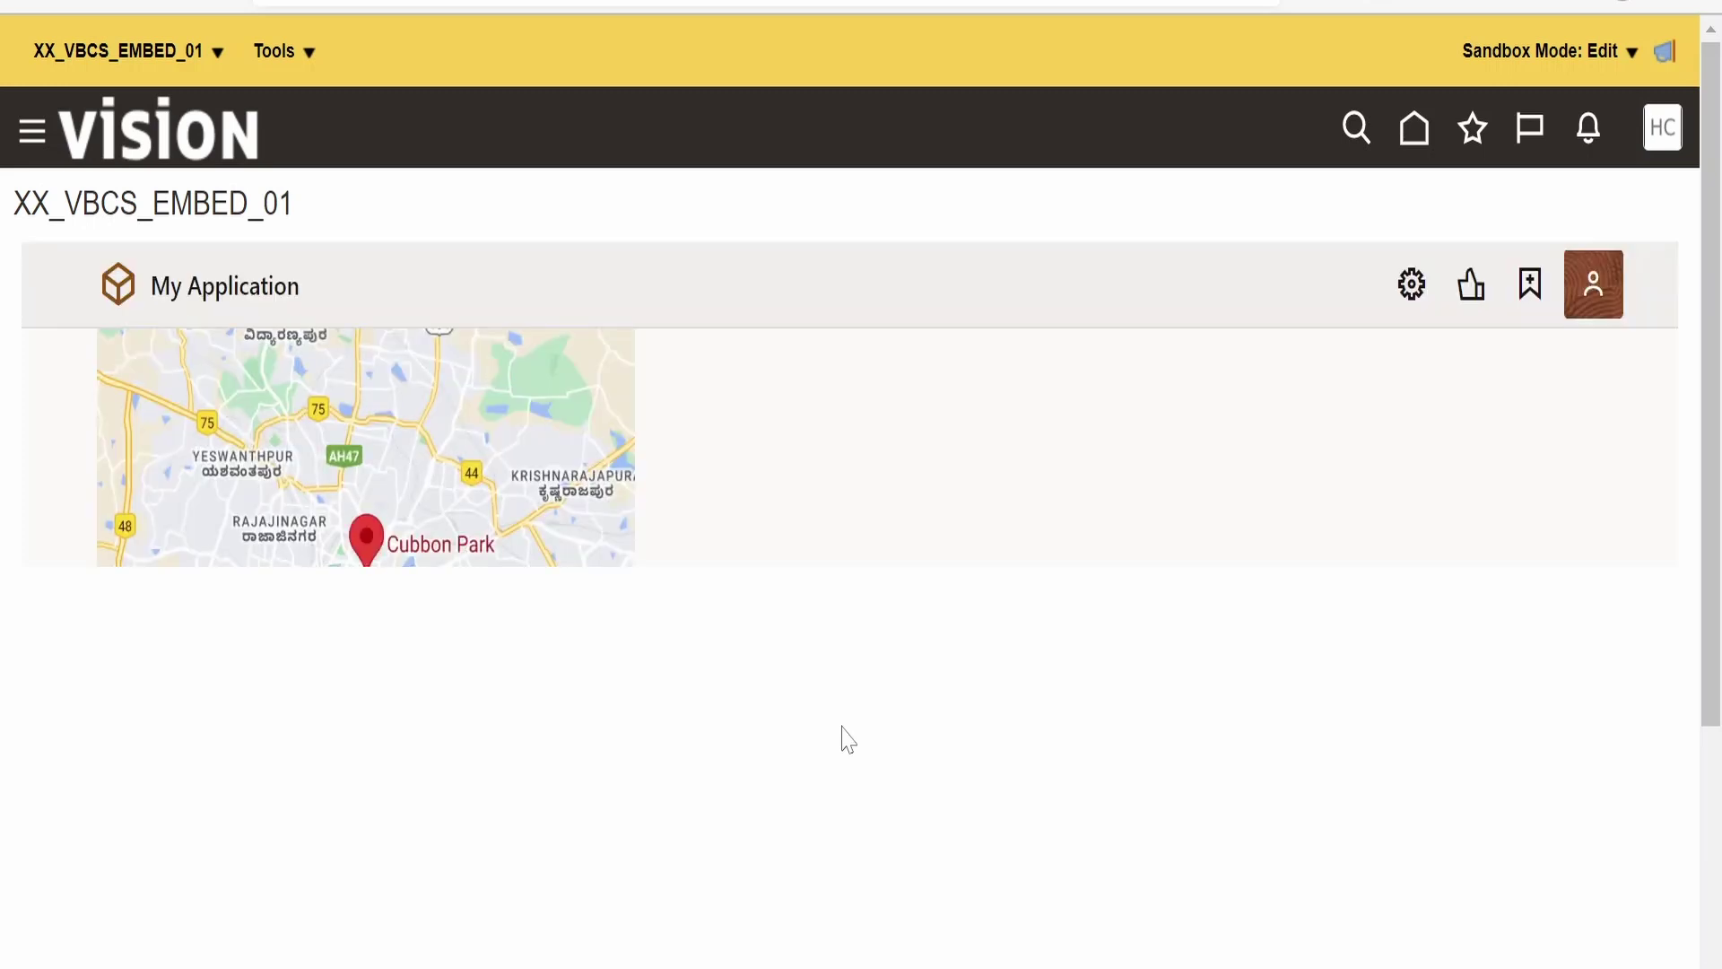
scroll(801, 473, down, 5)
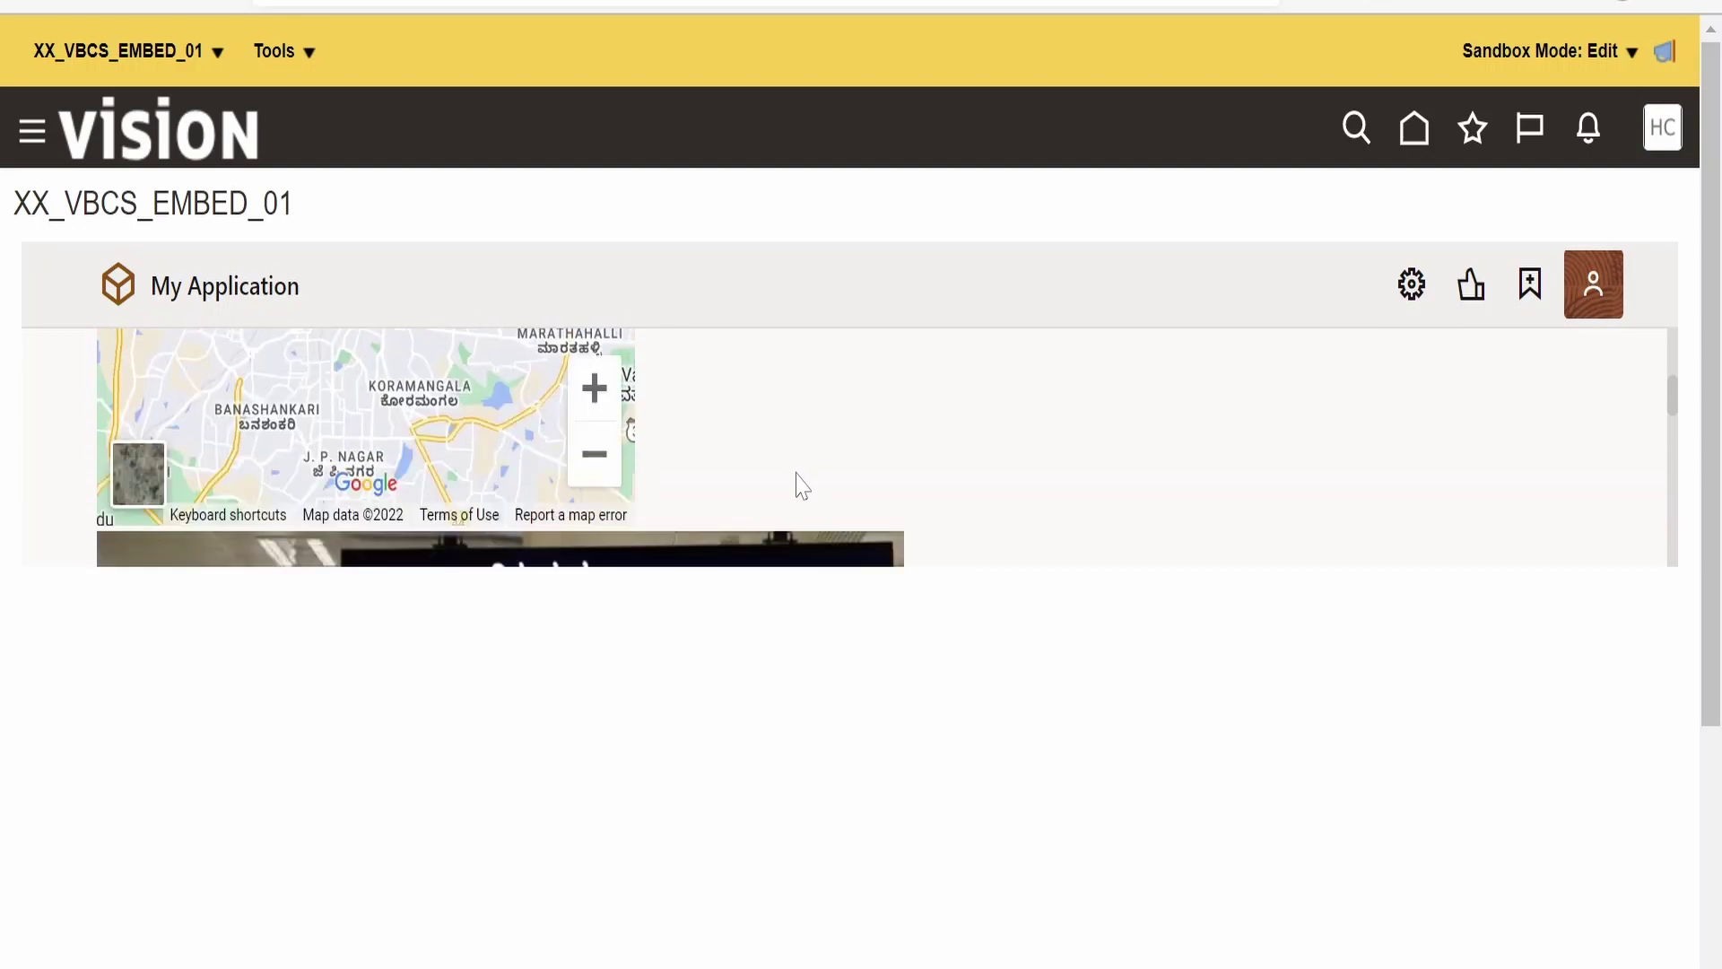
scroll(793, 471, down, 3)
scroll(624, 404, down, 10)
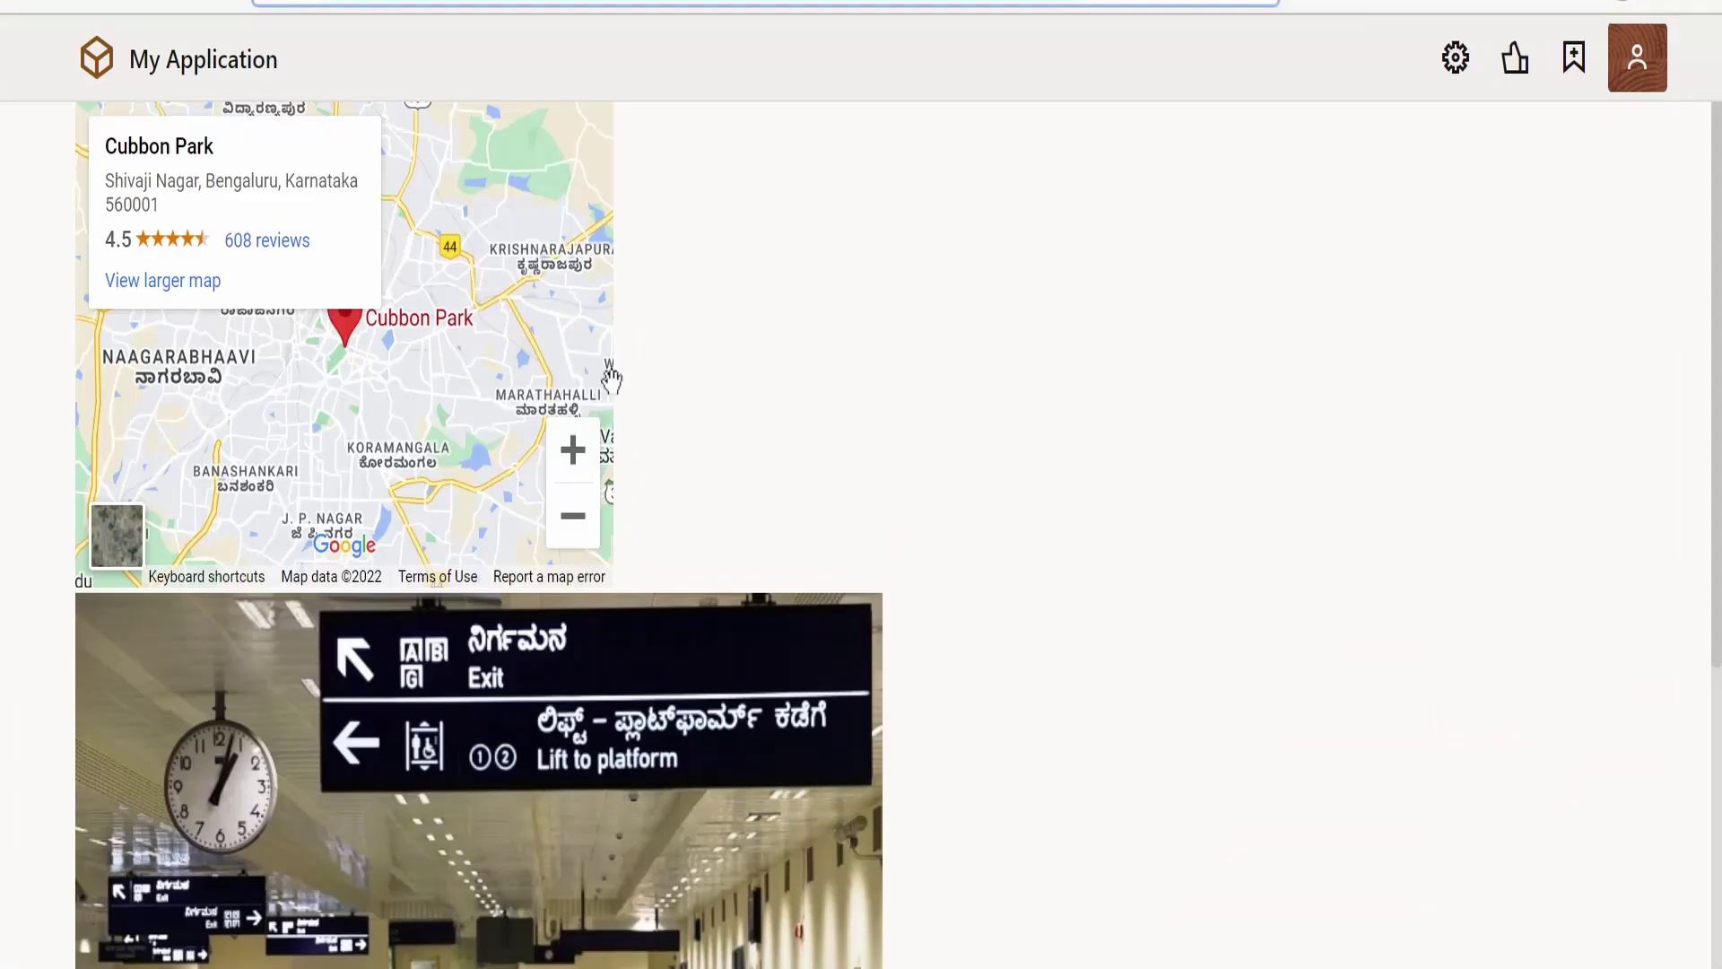
scroll(623, 404, up, 10)
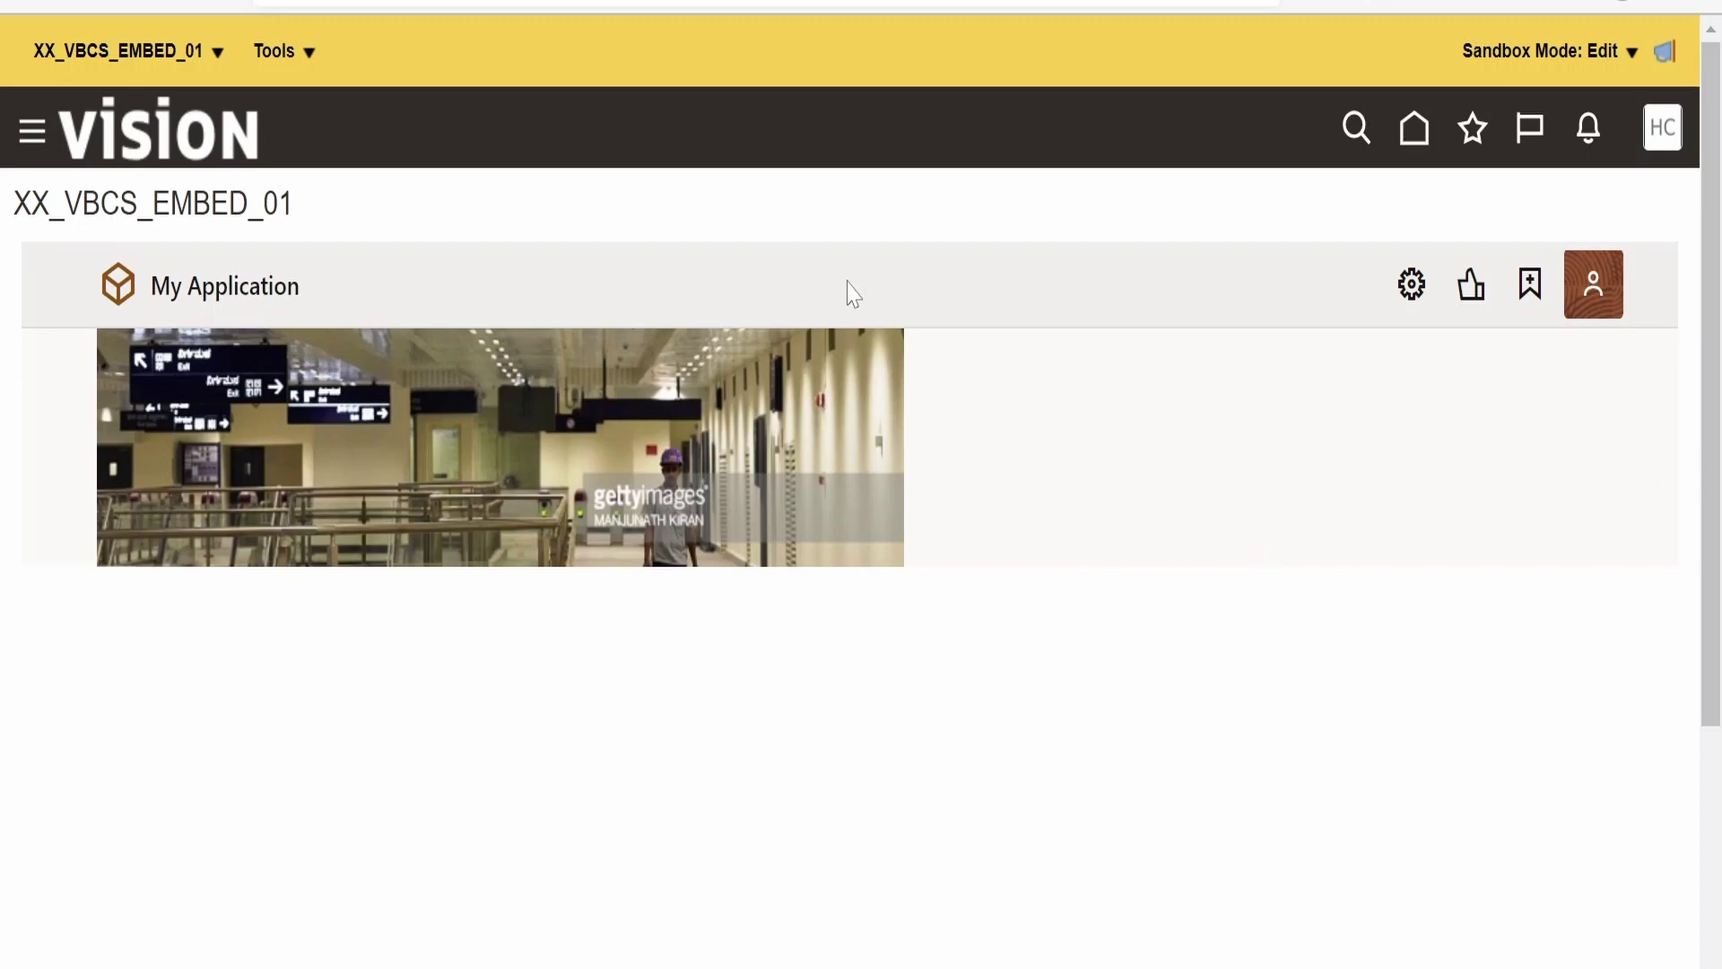
click(1666, 136)
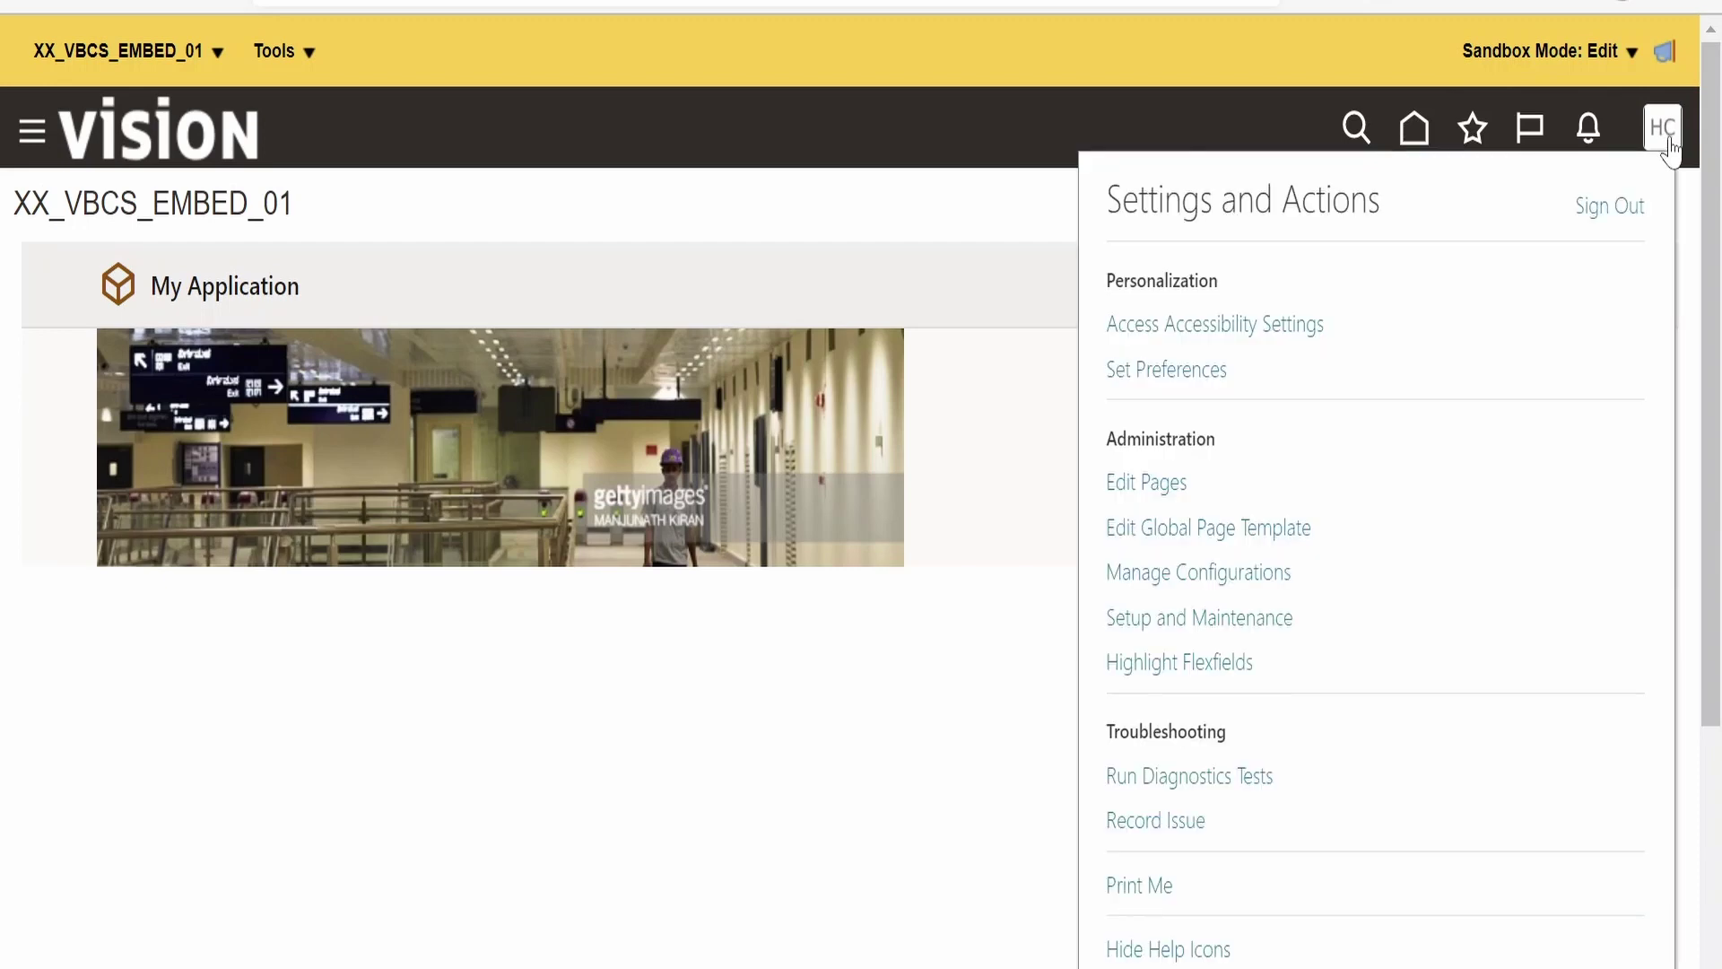
Edit the global page template's structure and open its Web Page component, confirming the task flow edit.
click(1276, 525)
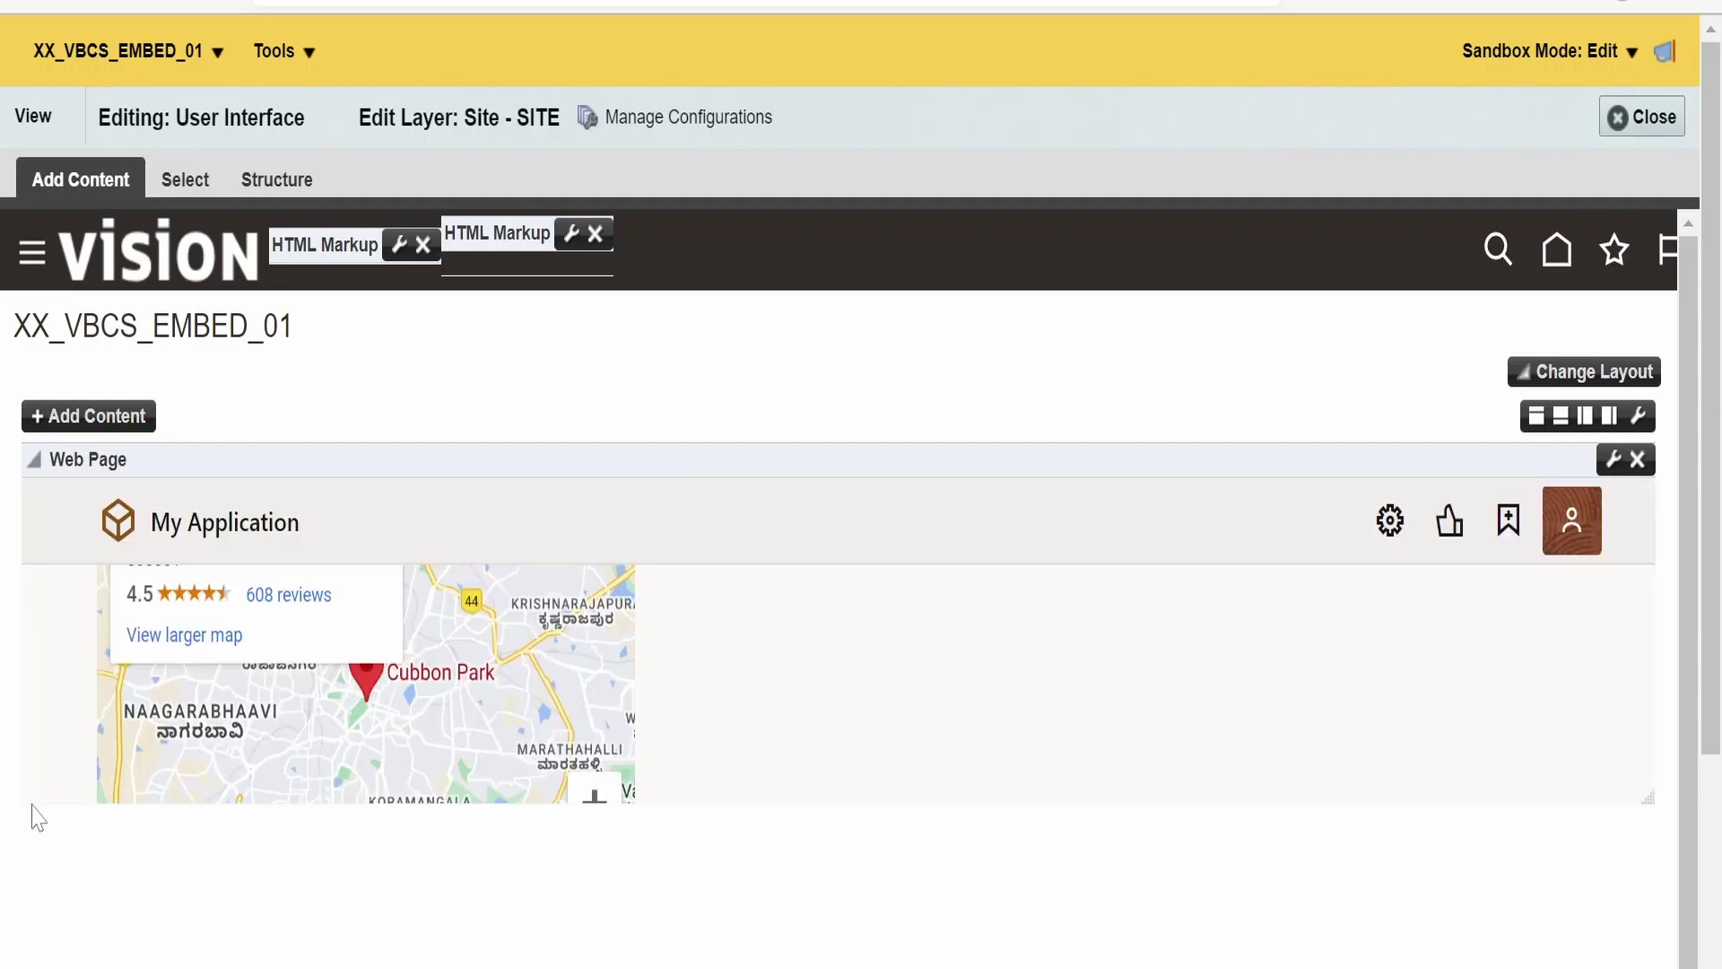
click(272, 177)
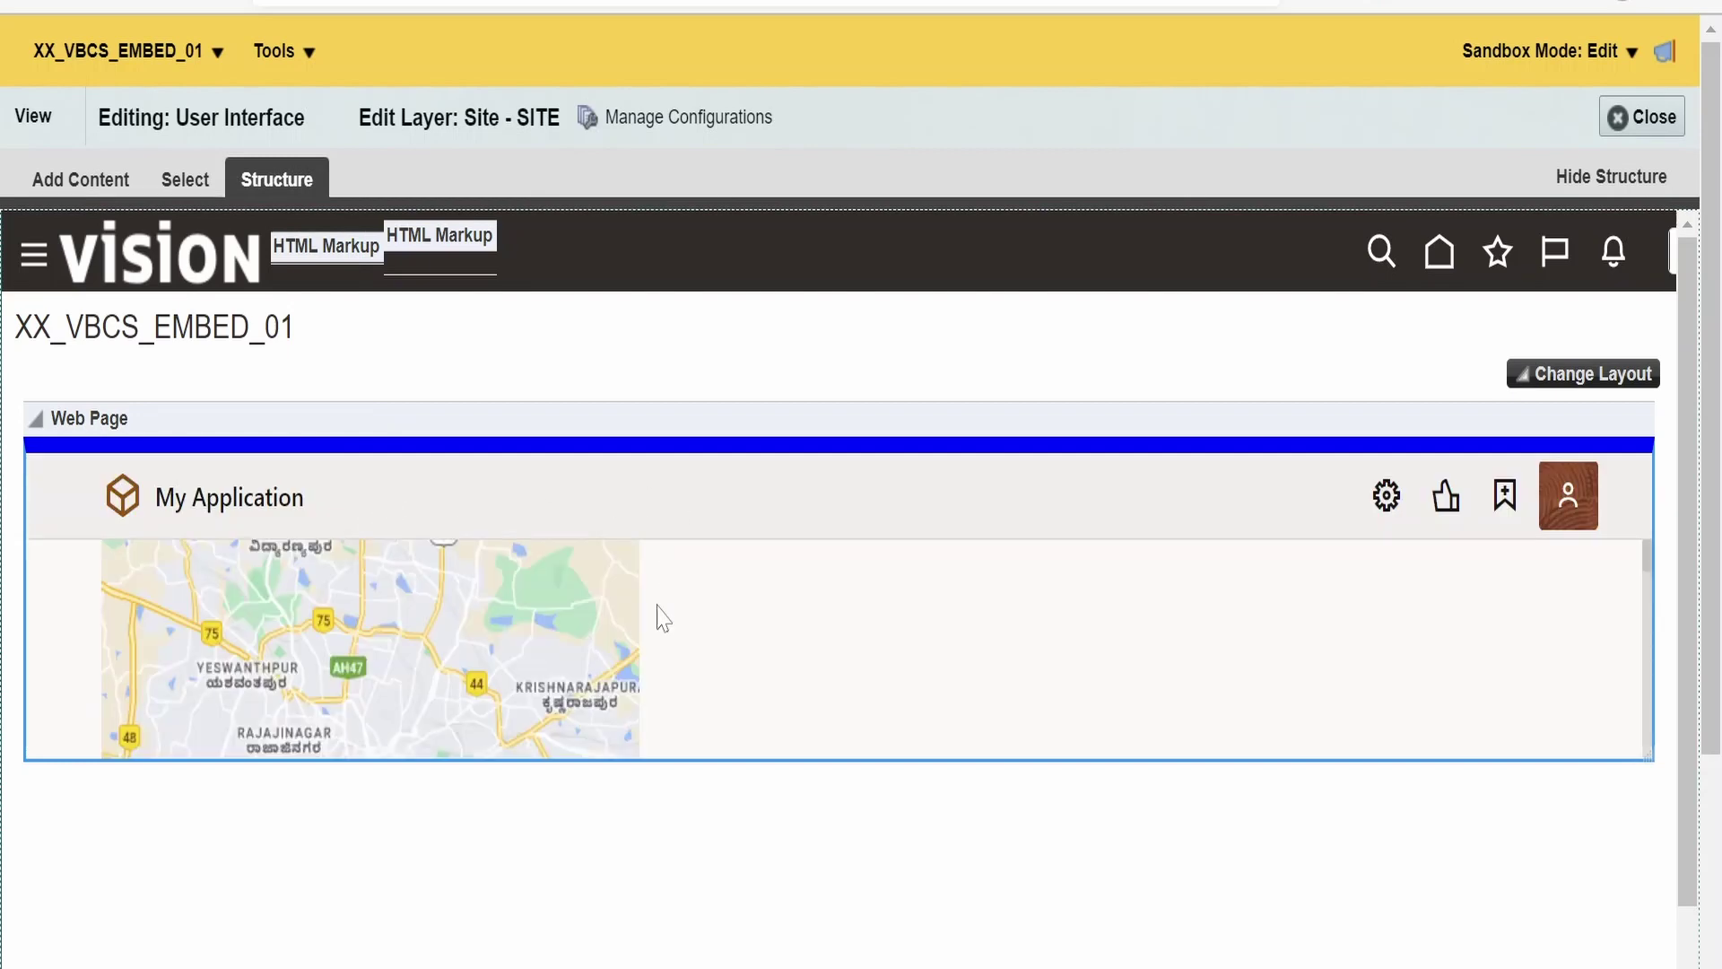
click(788, 429)
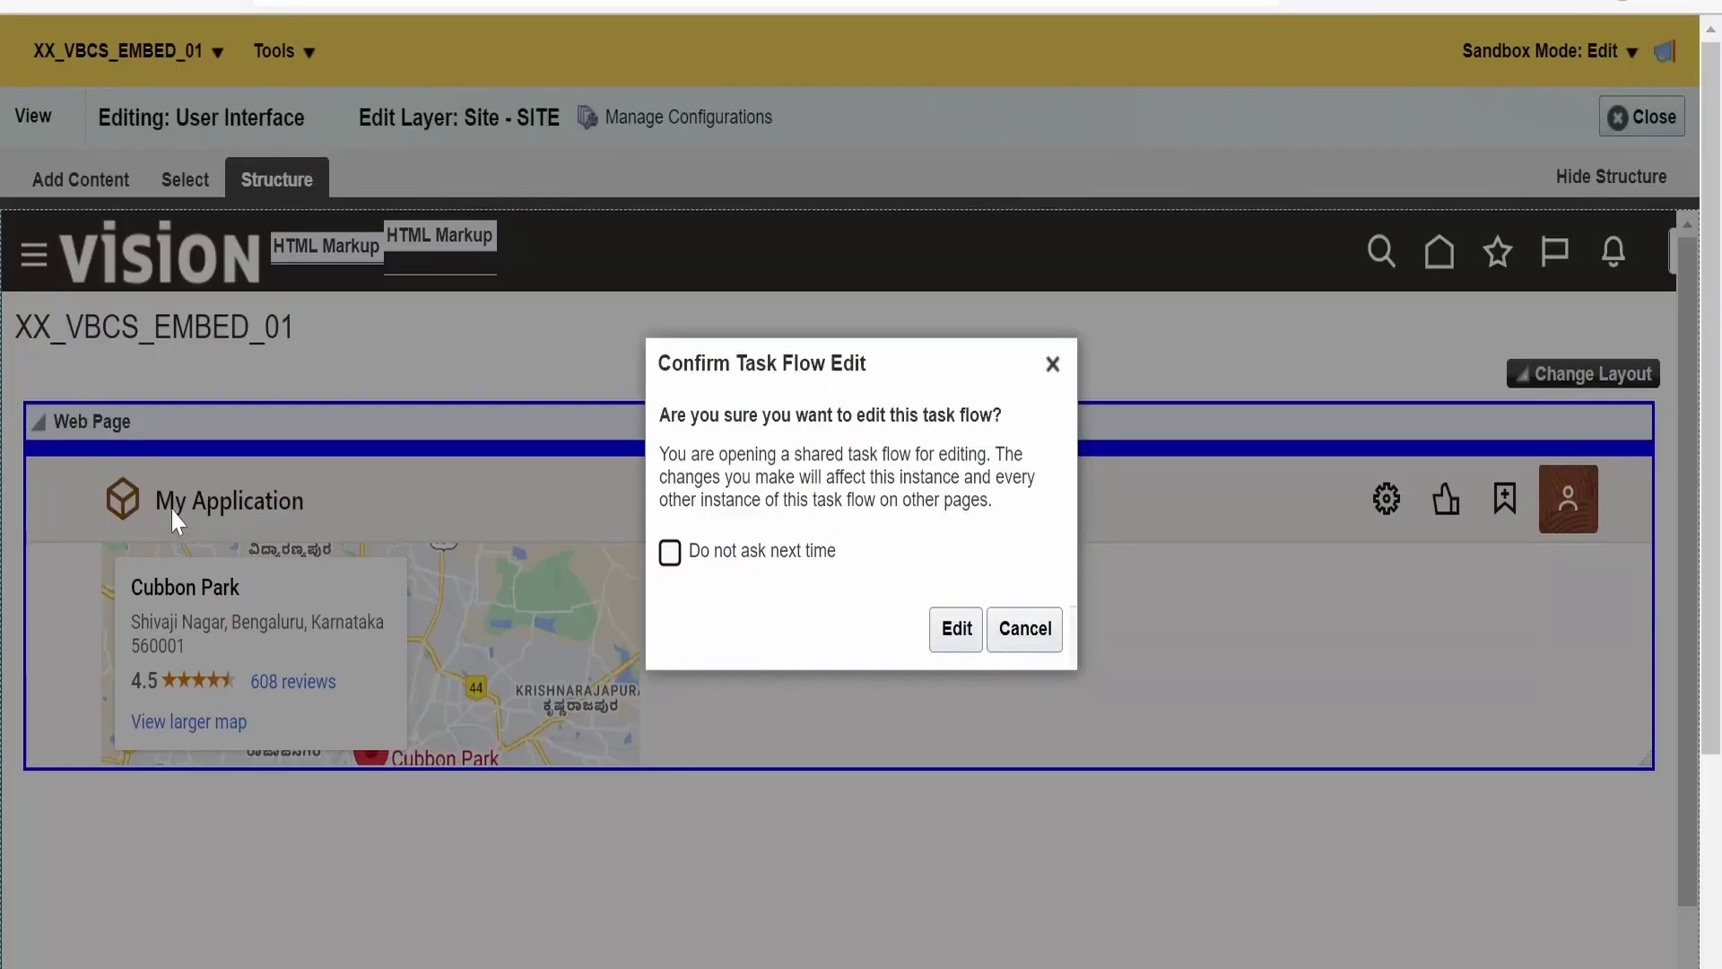
click(952, 630)
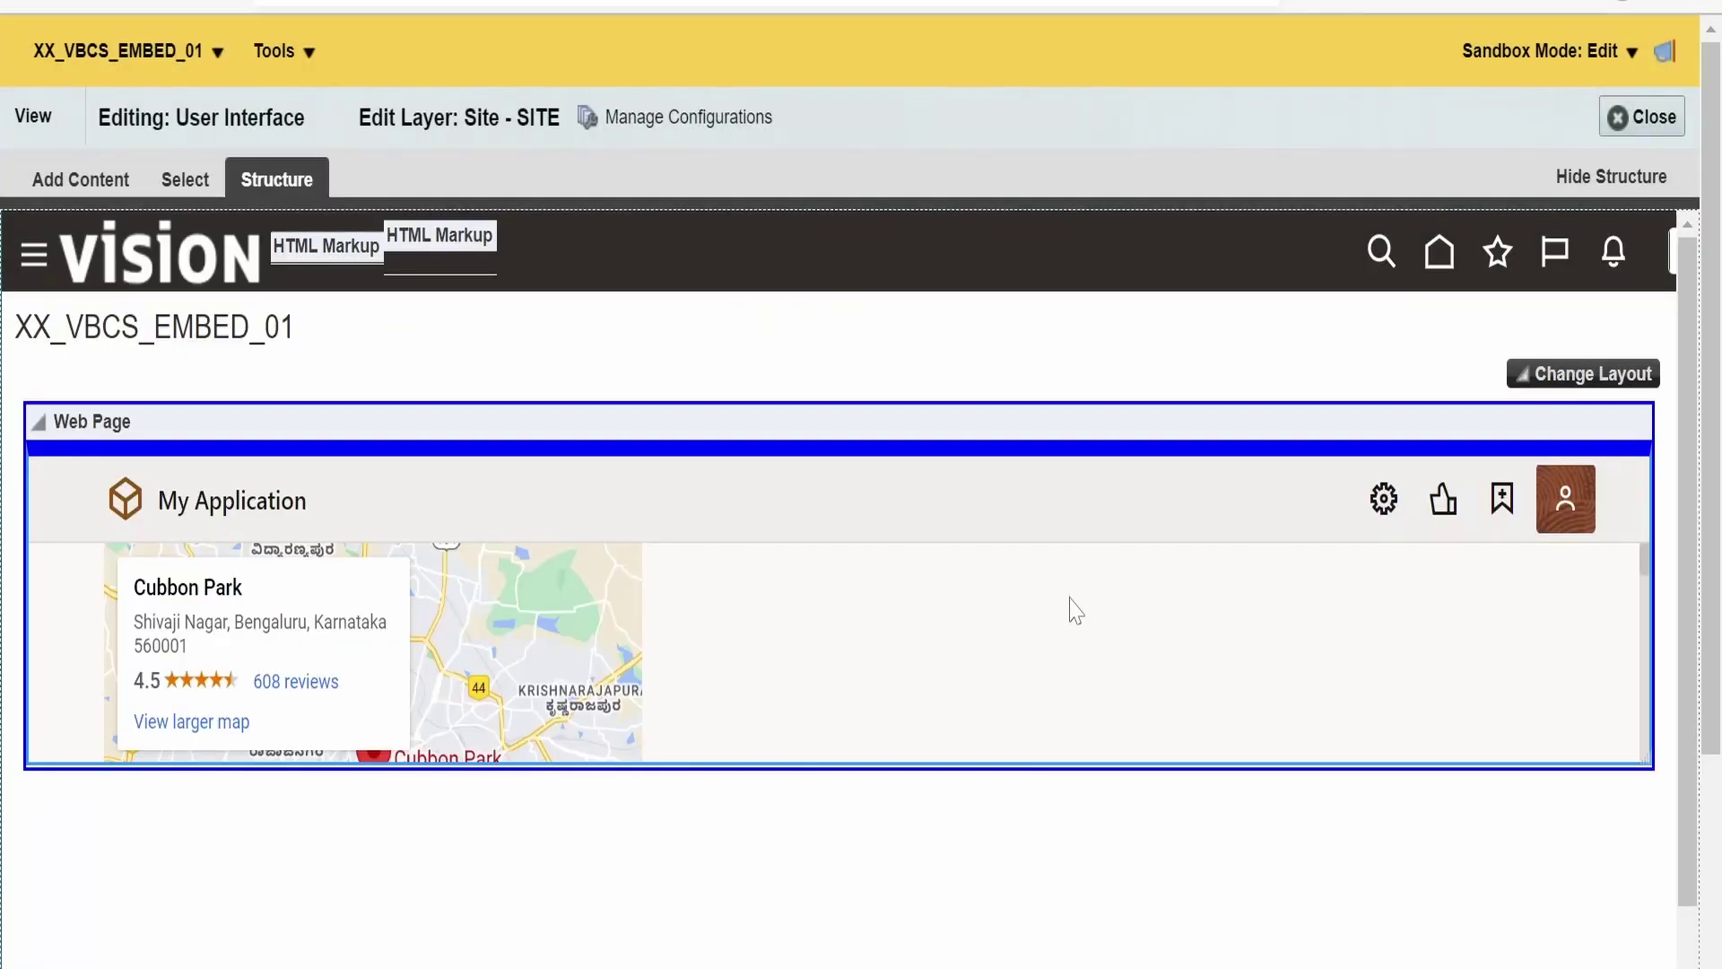
Set the Web Page component's Content Style height to 700px and check the taller map preview.
drag(1713, 652, 1715, 868)
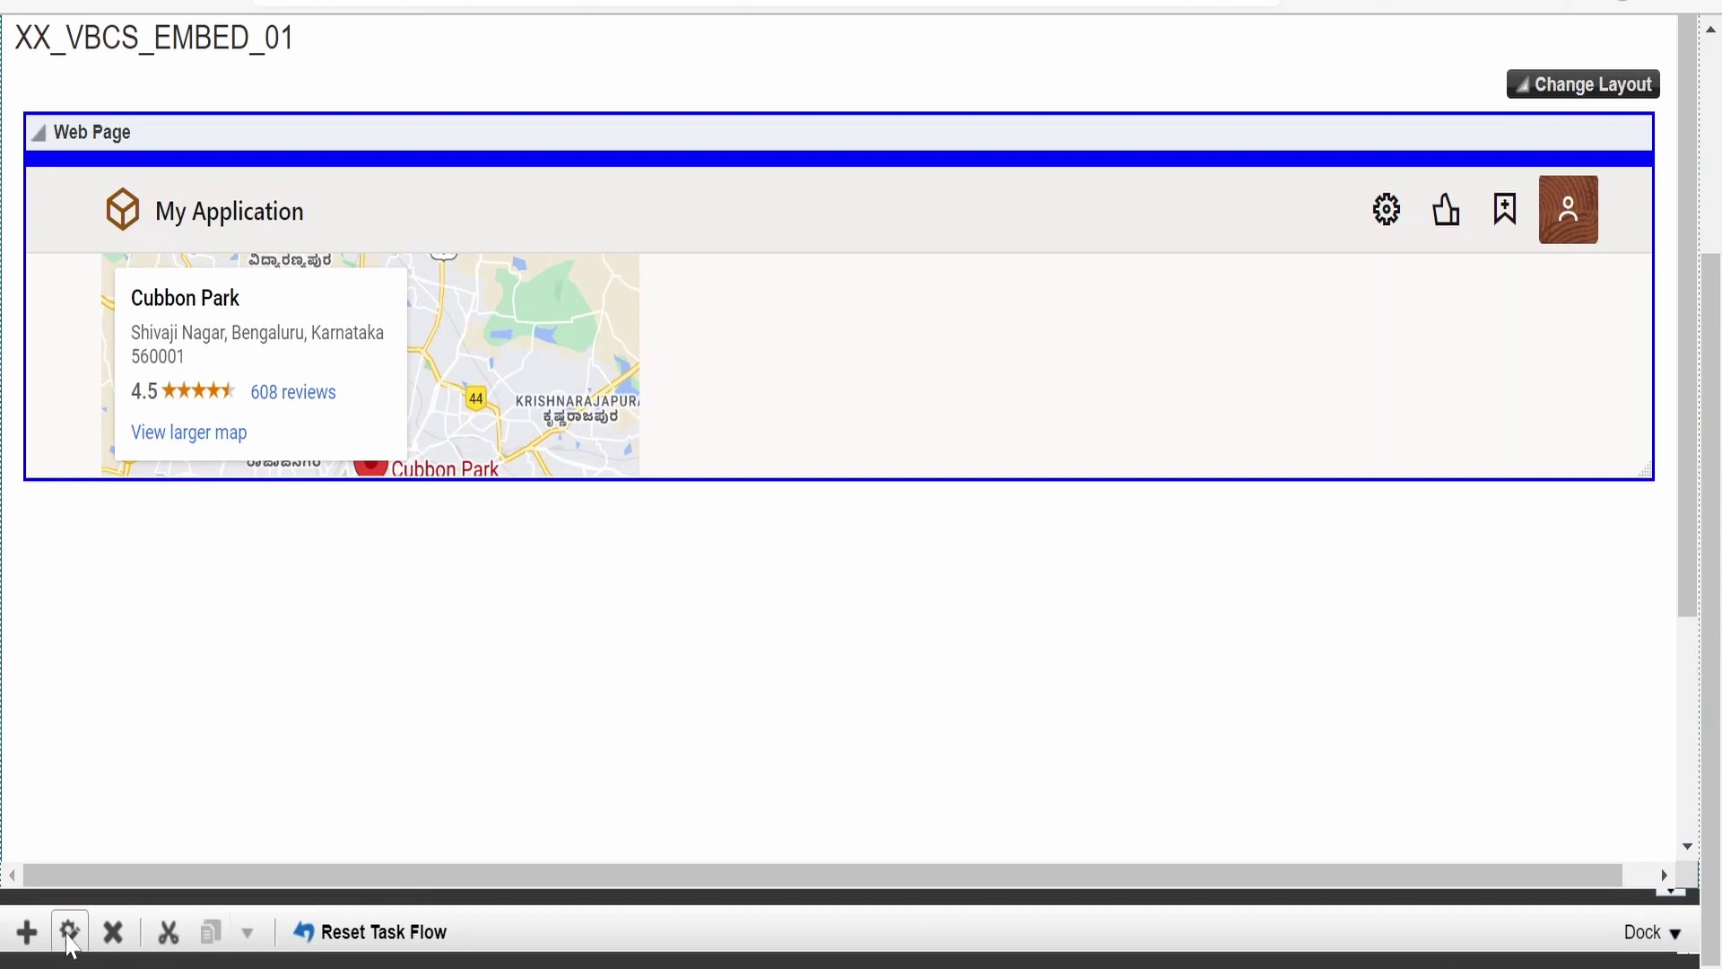
click(69, 937)
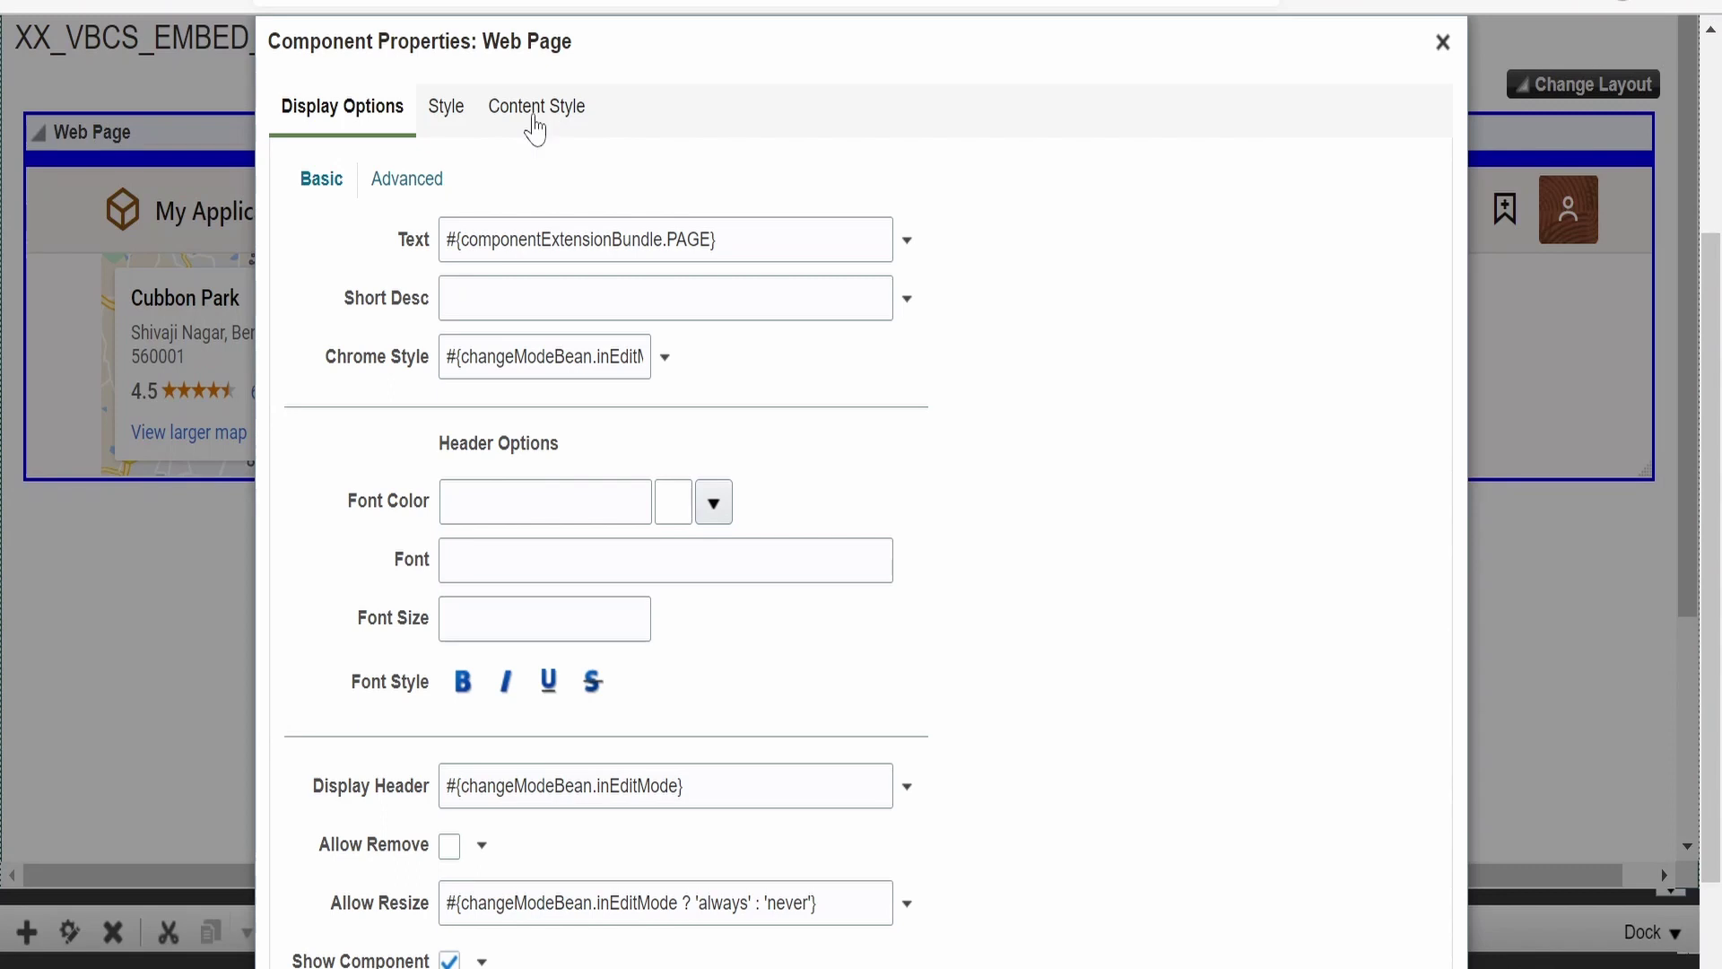
click(558, 108)
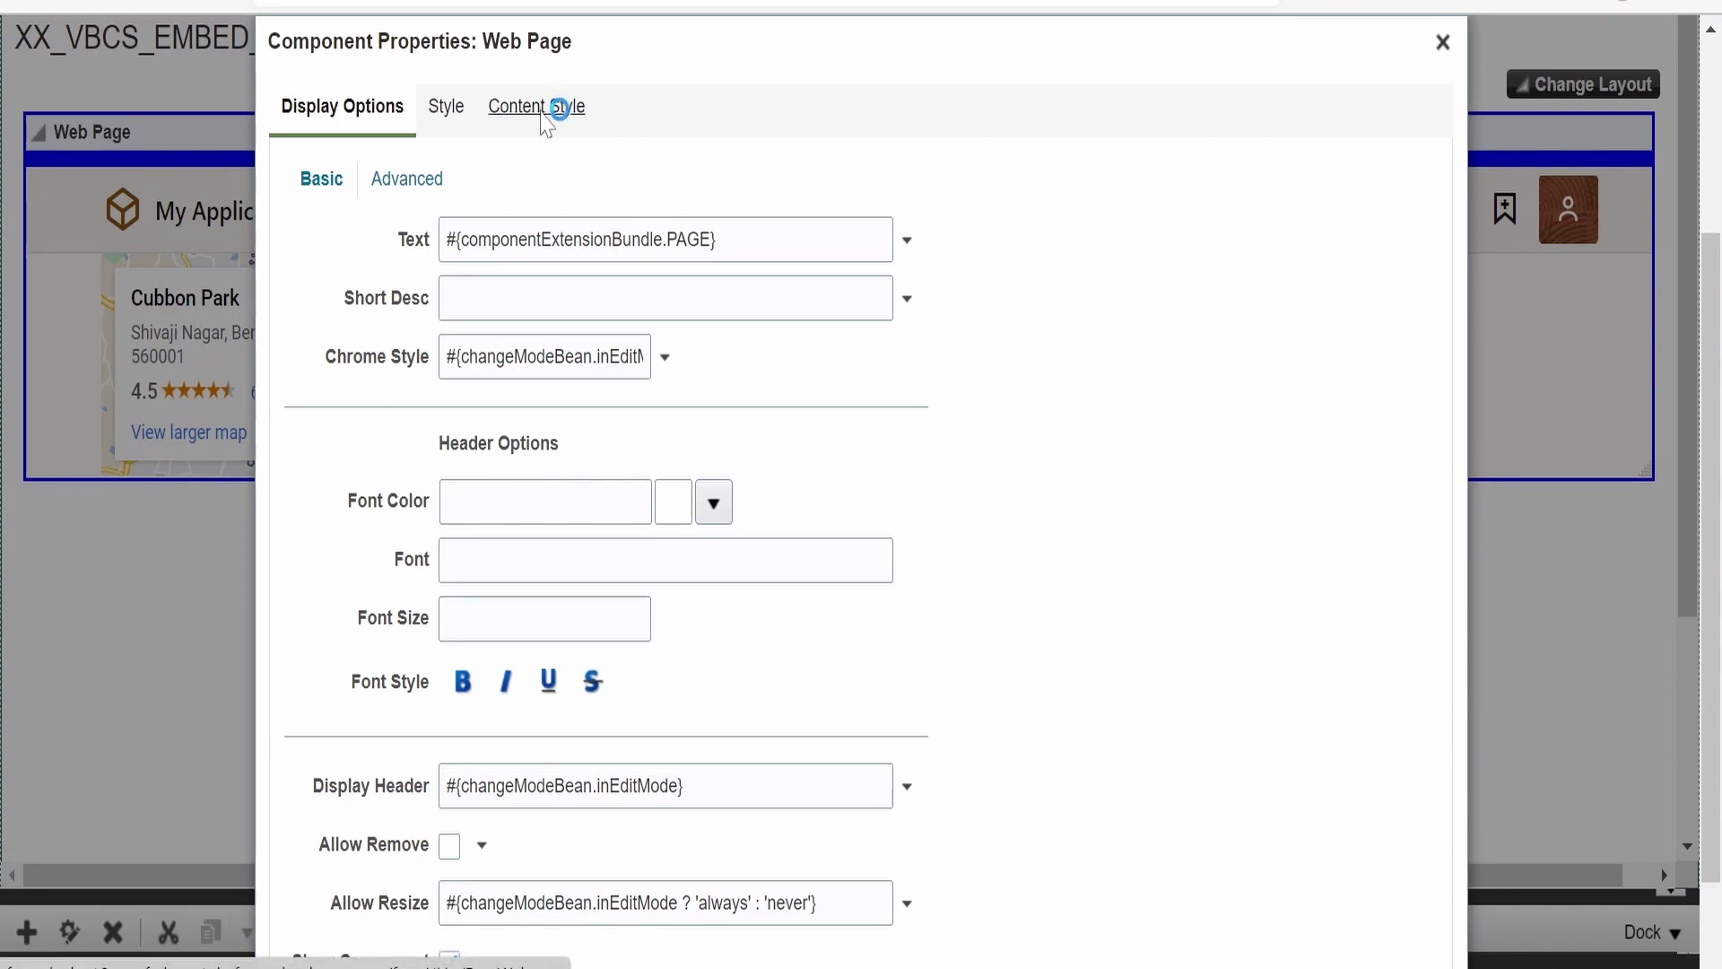
click(553, 409)
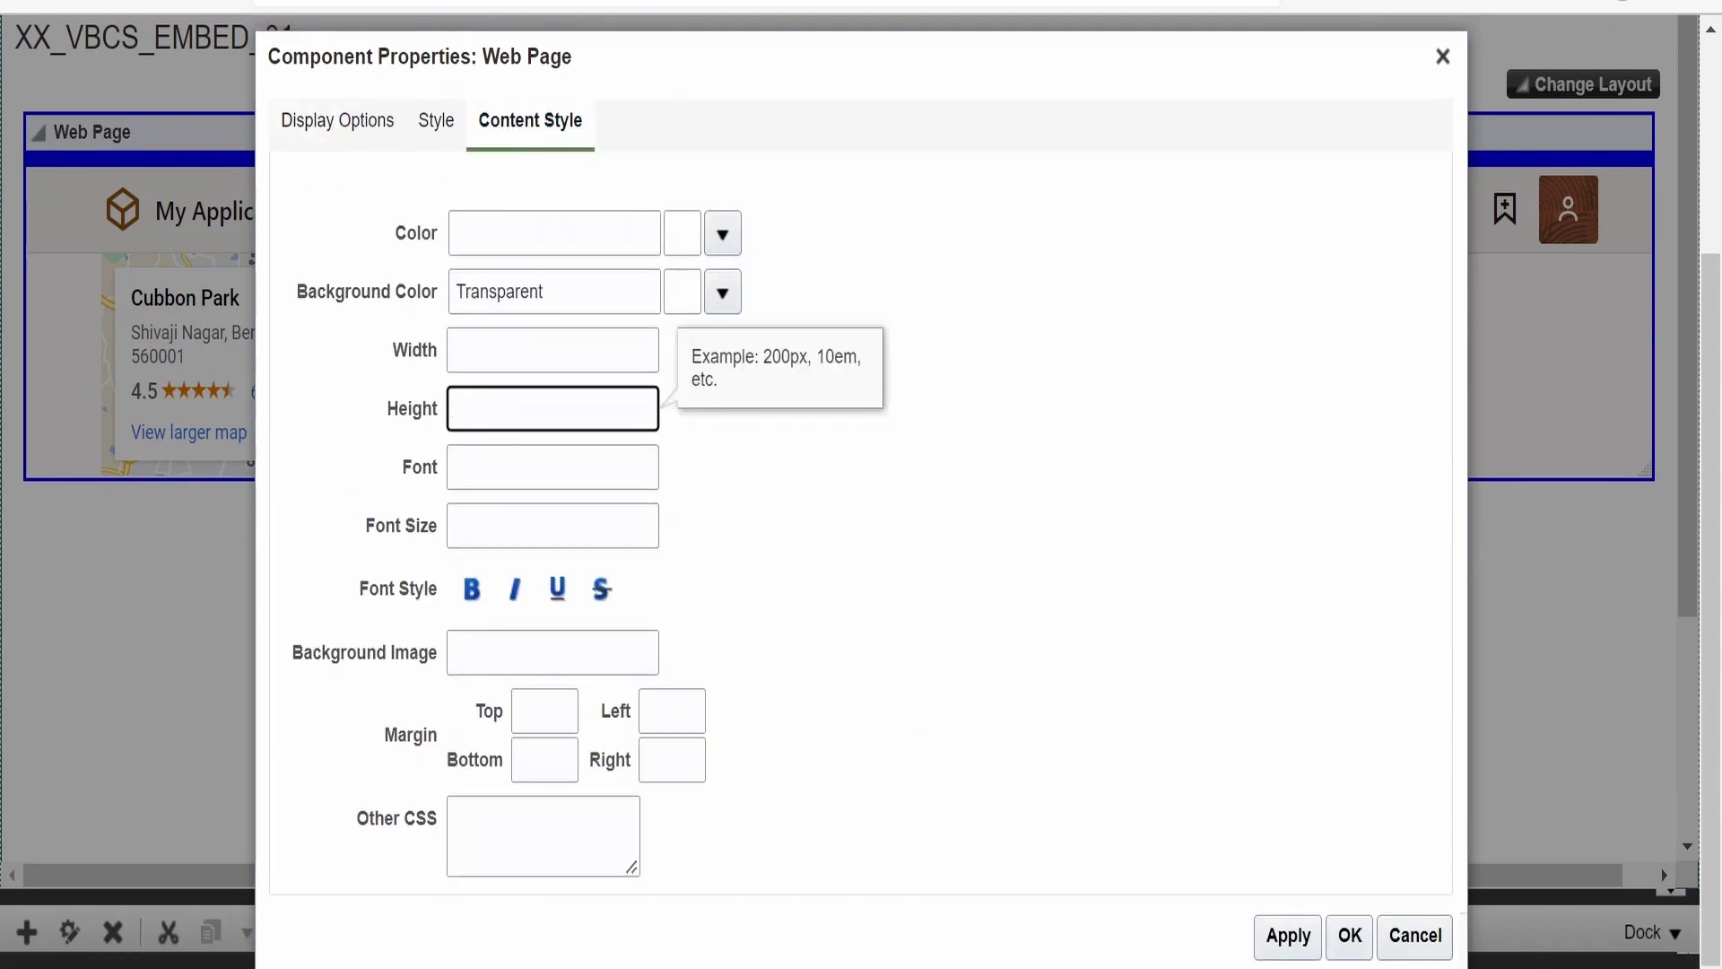
text(700)
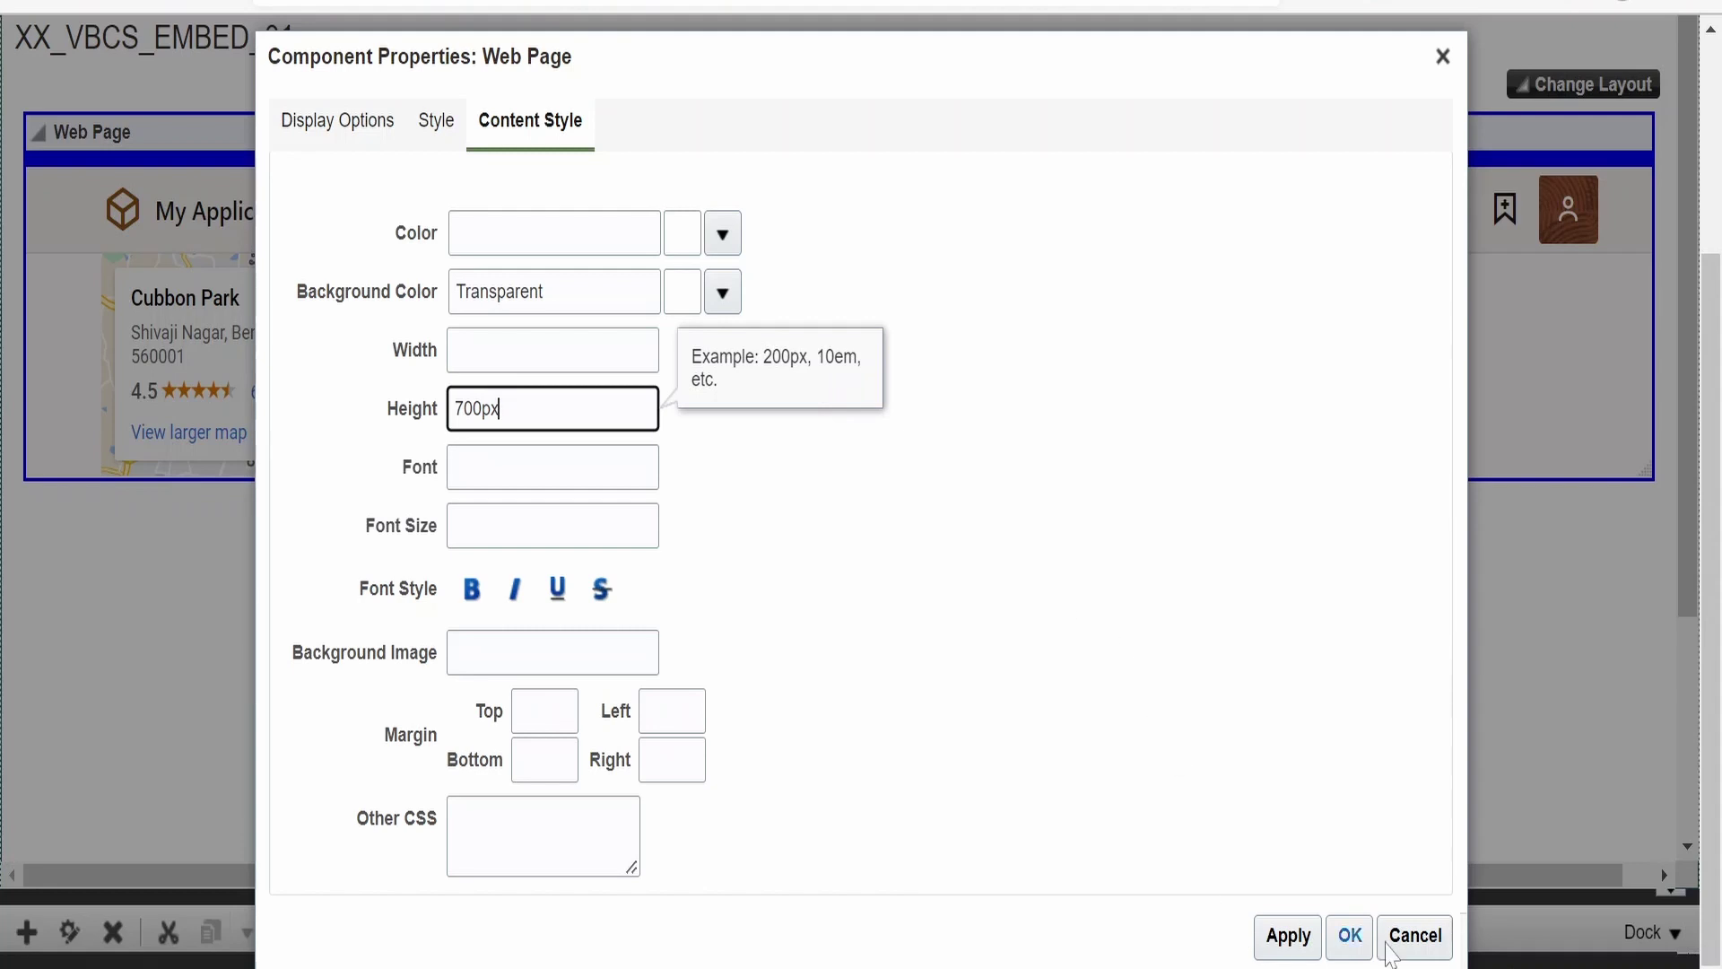
click(1347, 942)
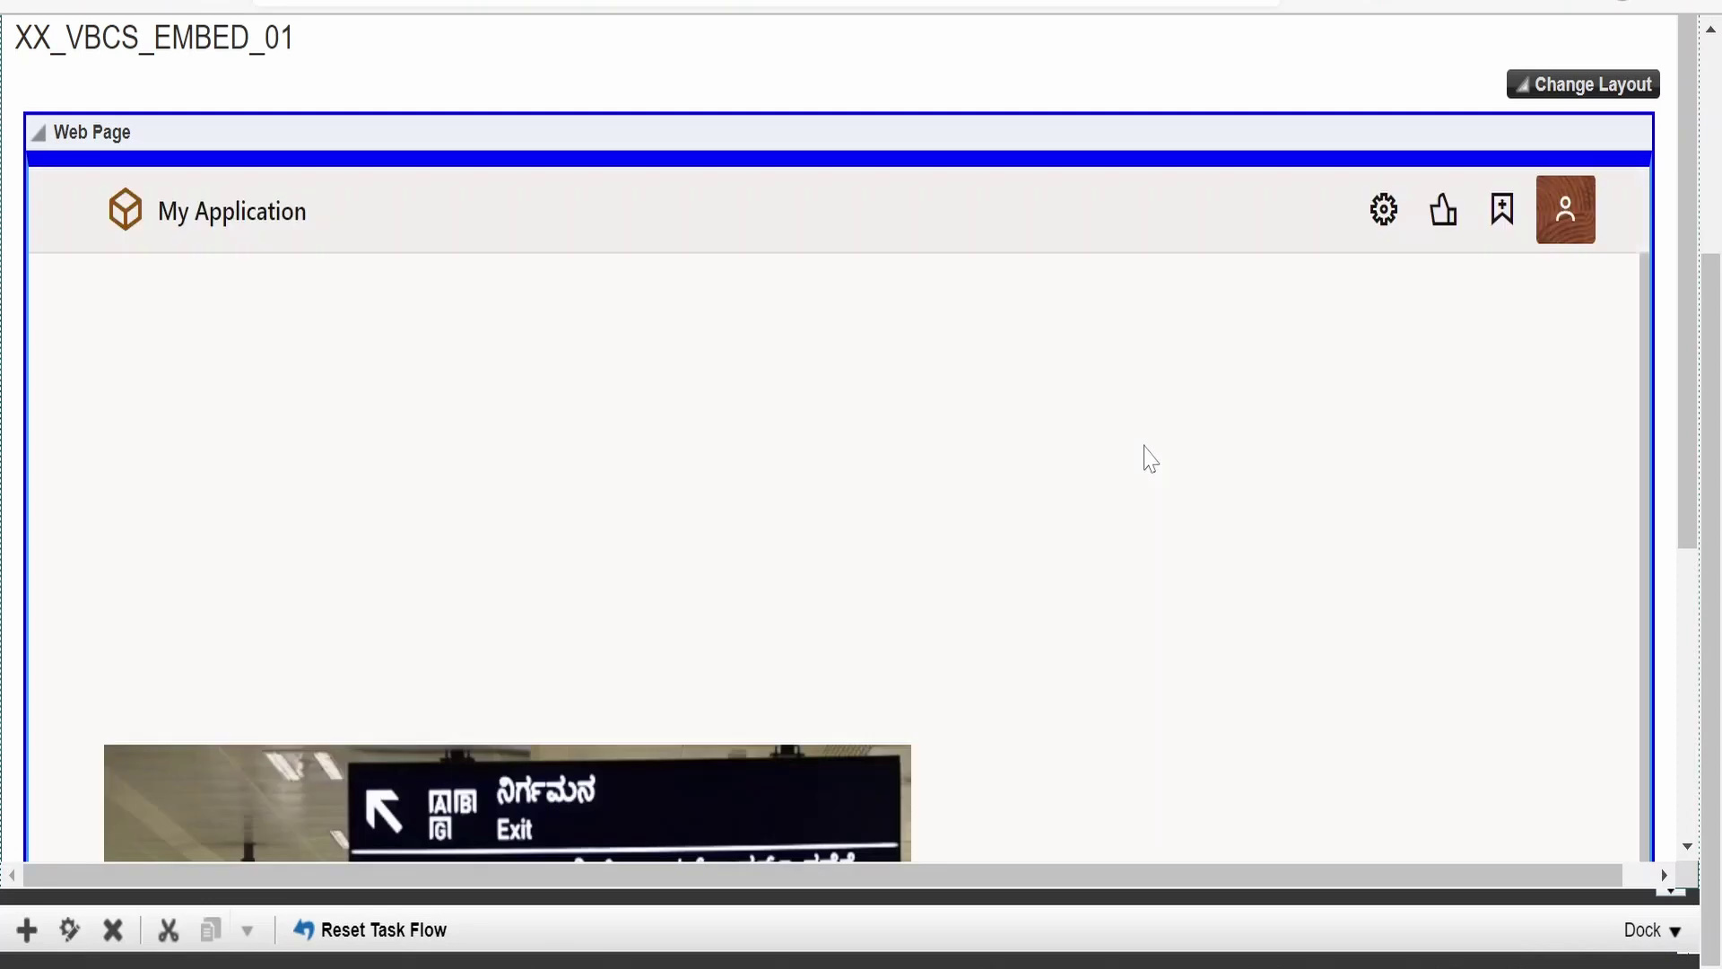
scroll(661, 492, down, 5)
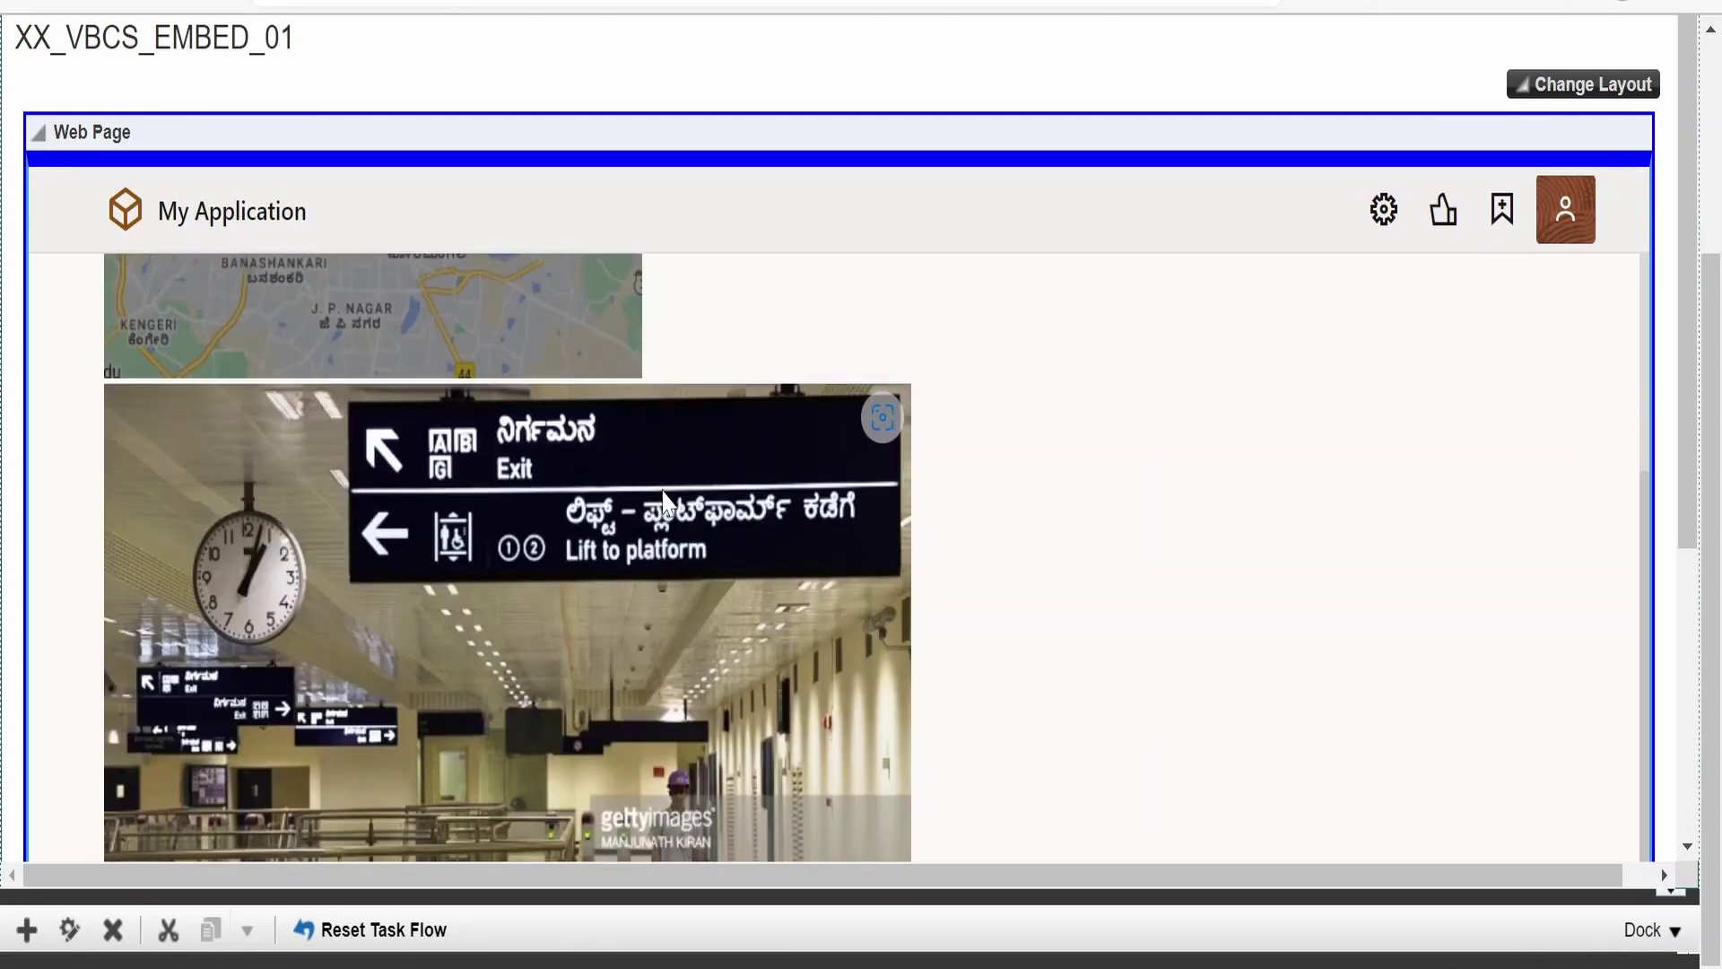
scroll(763, 525, down, 3)
scroll(796, 553, up, 4)
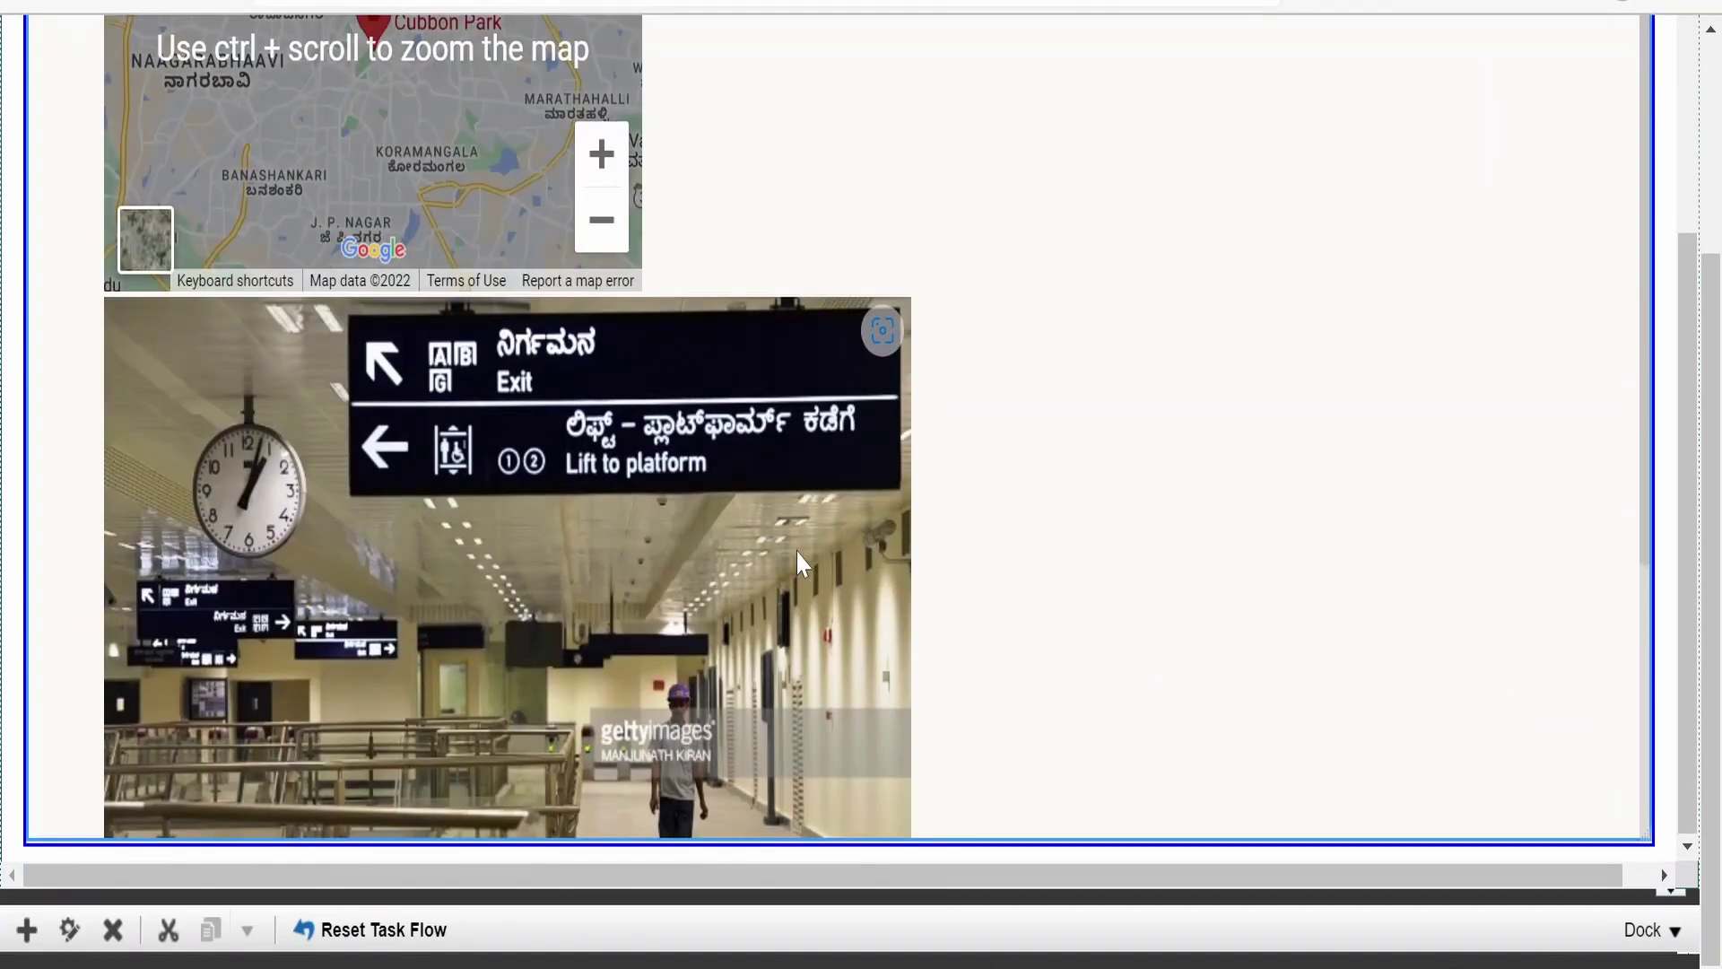
scroll(810, 564, up, 8)
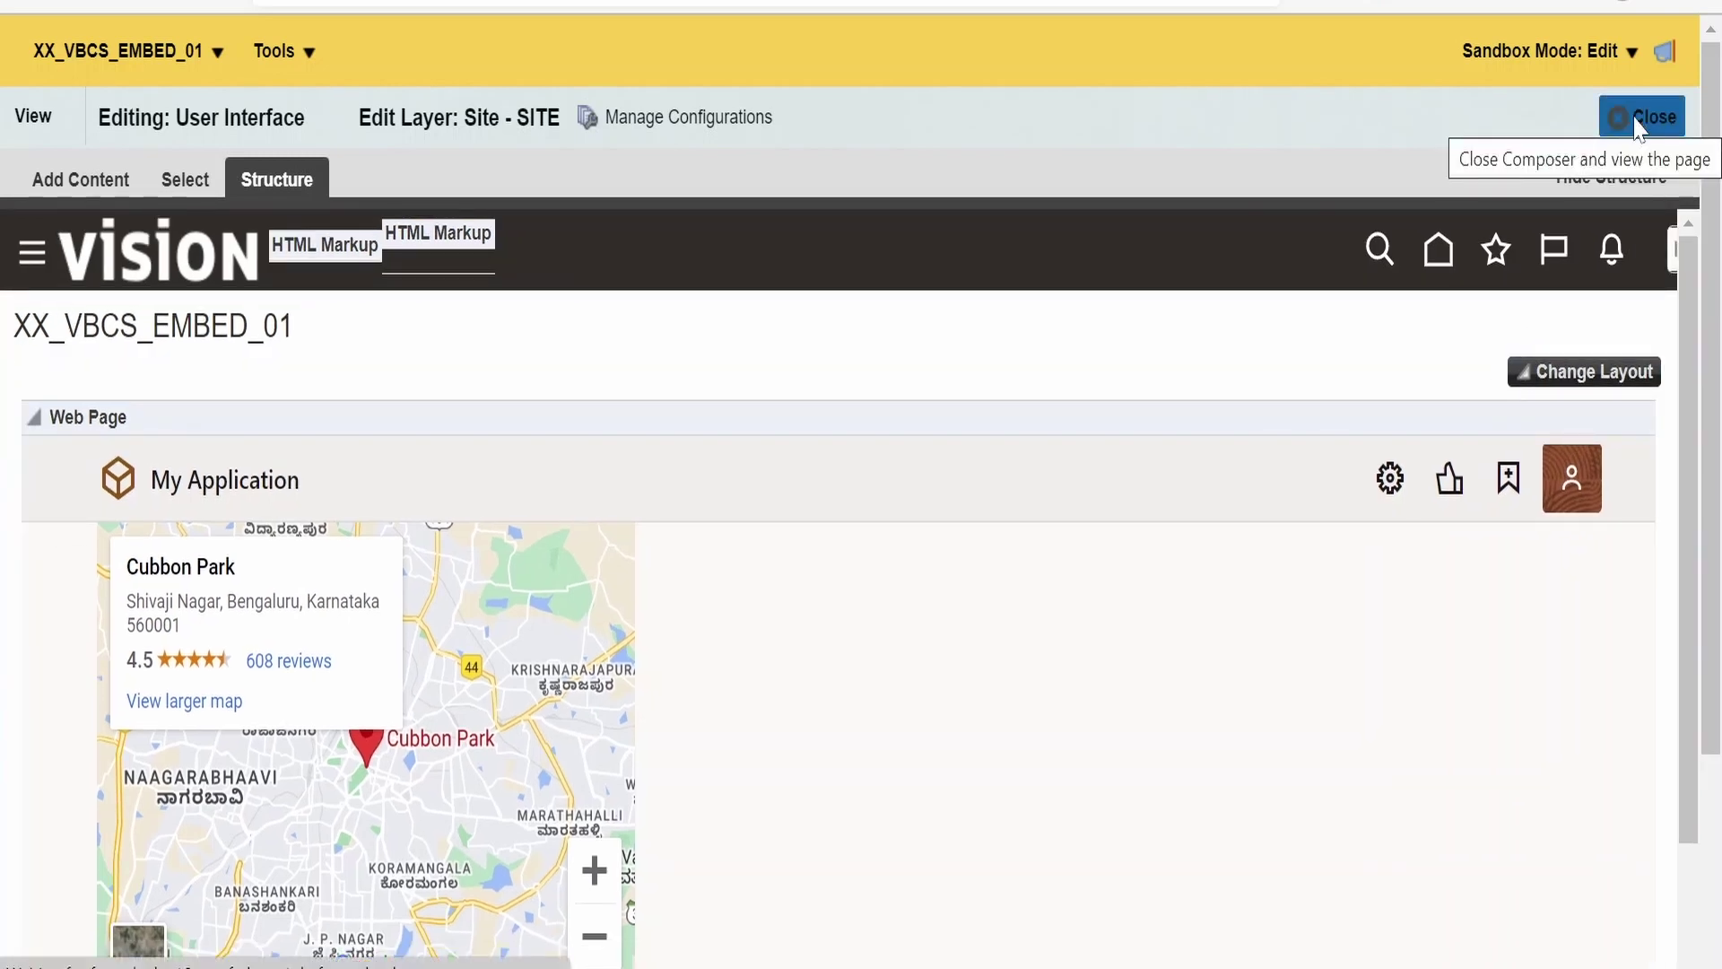
Close the Composer editor and check the taller Cubbon Park map frame on the page.
click(1640, 126)
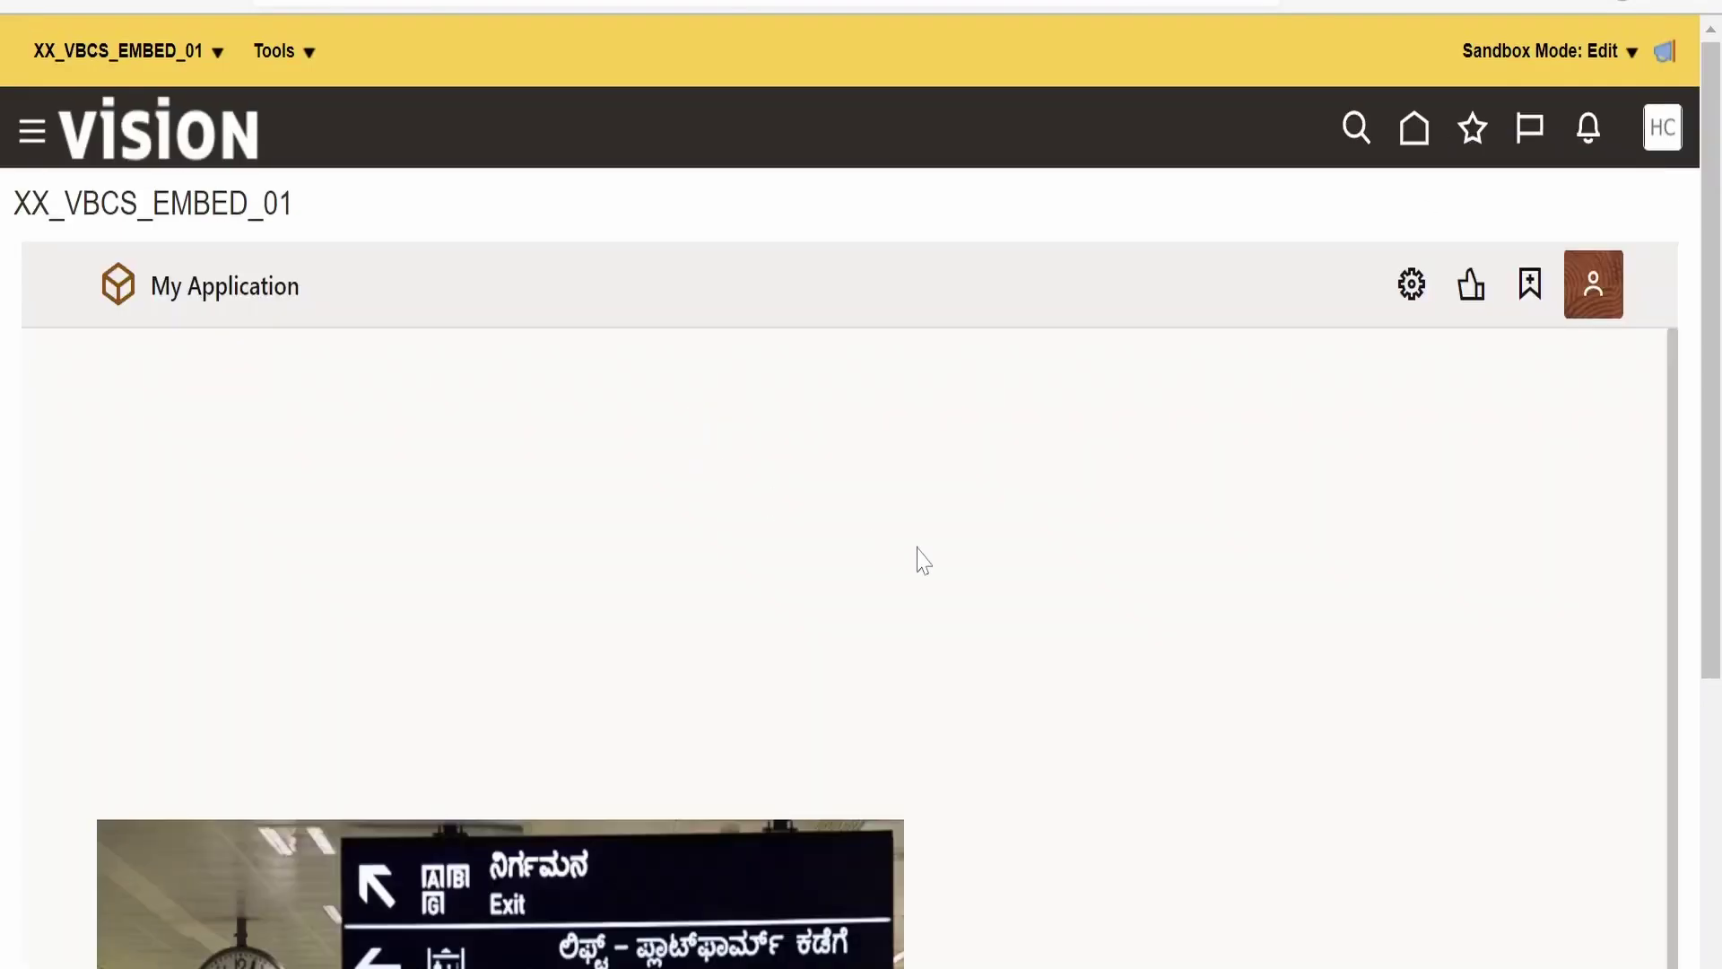
scroll(795, 547, down, 3)
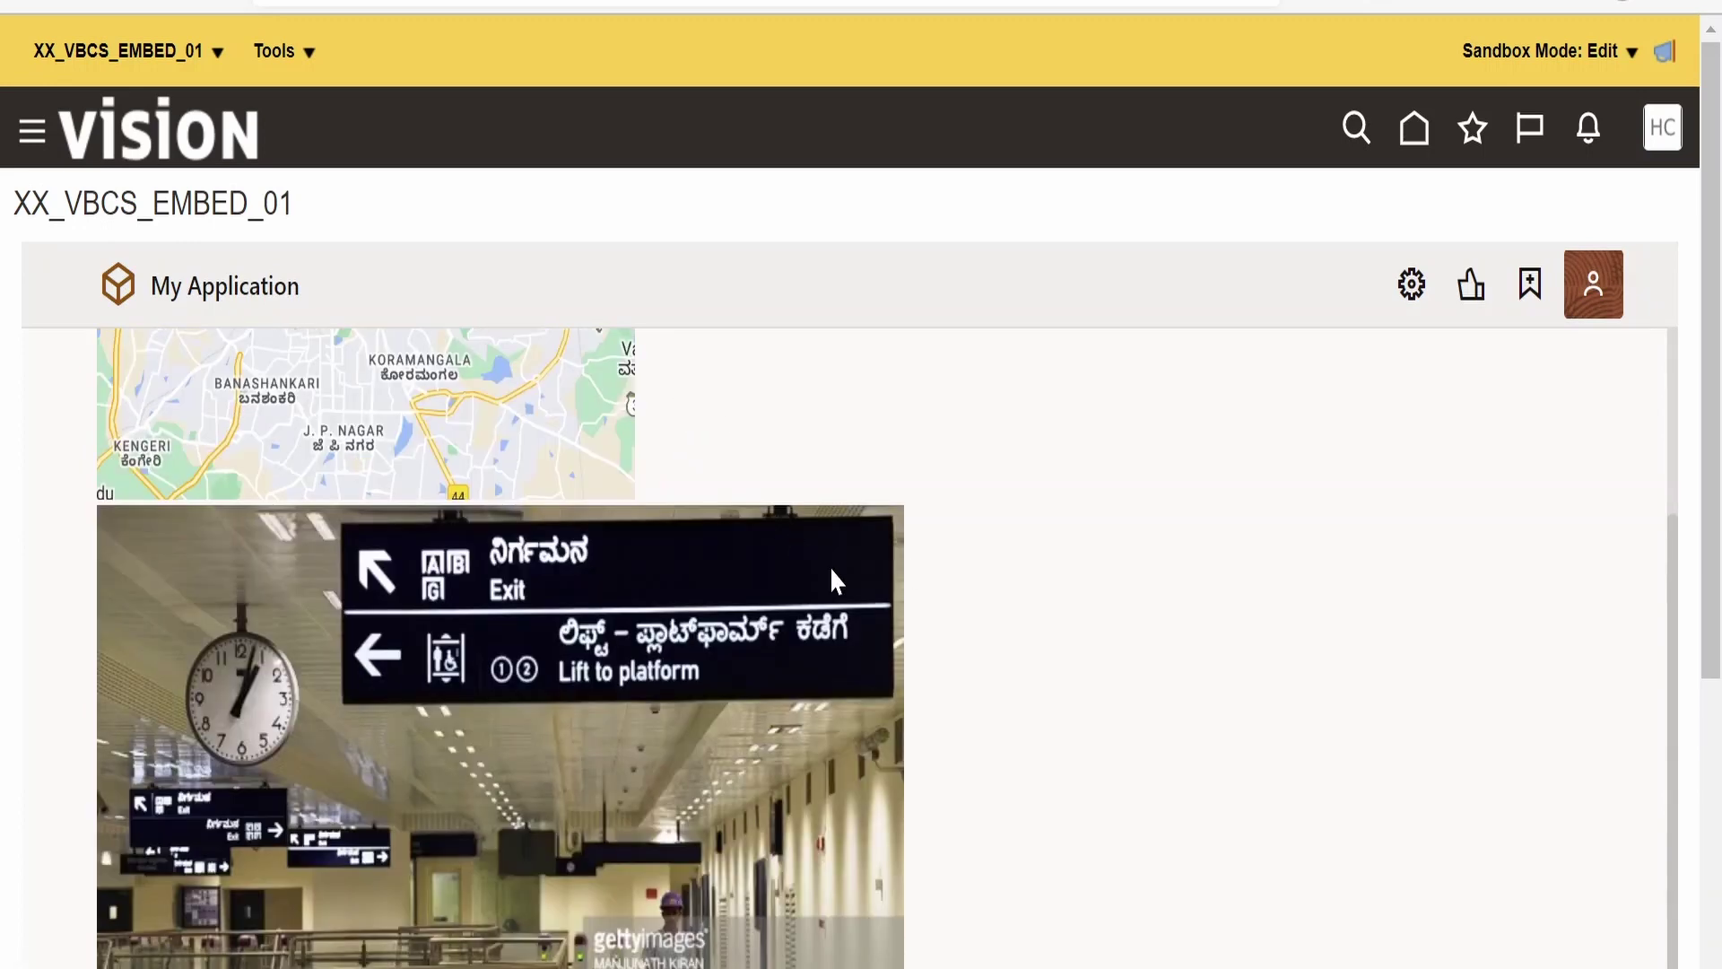
scroll(869, 611, up, 4)
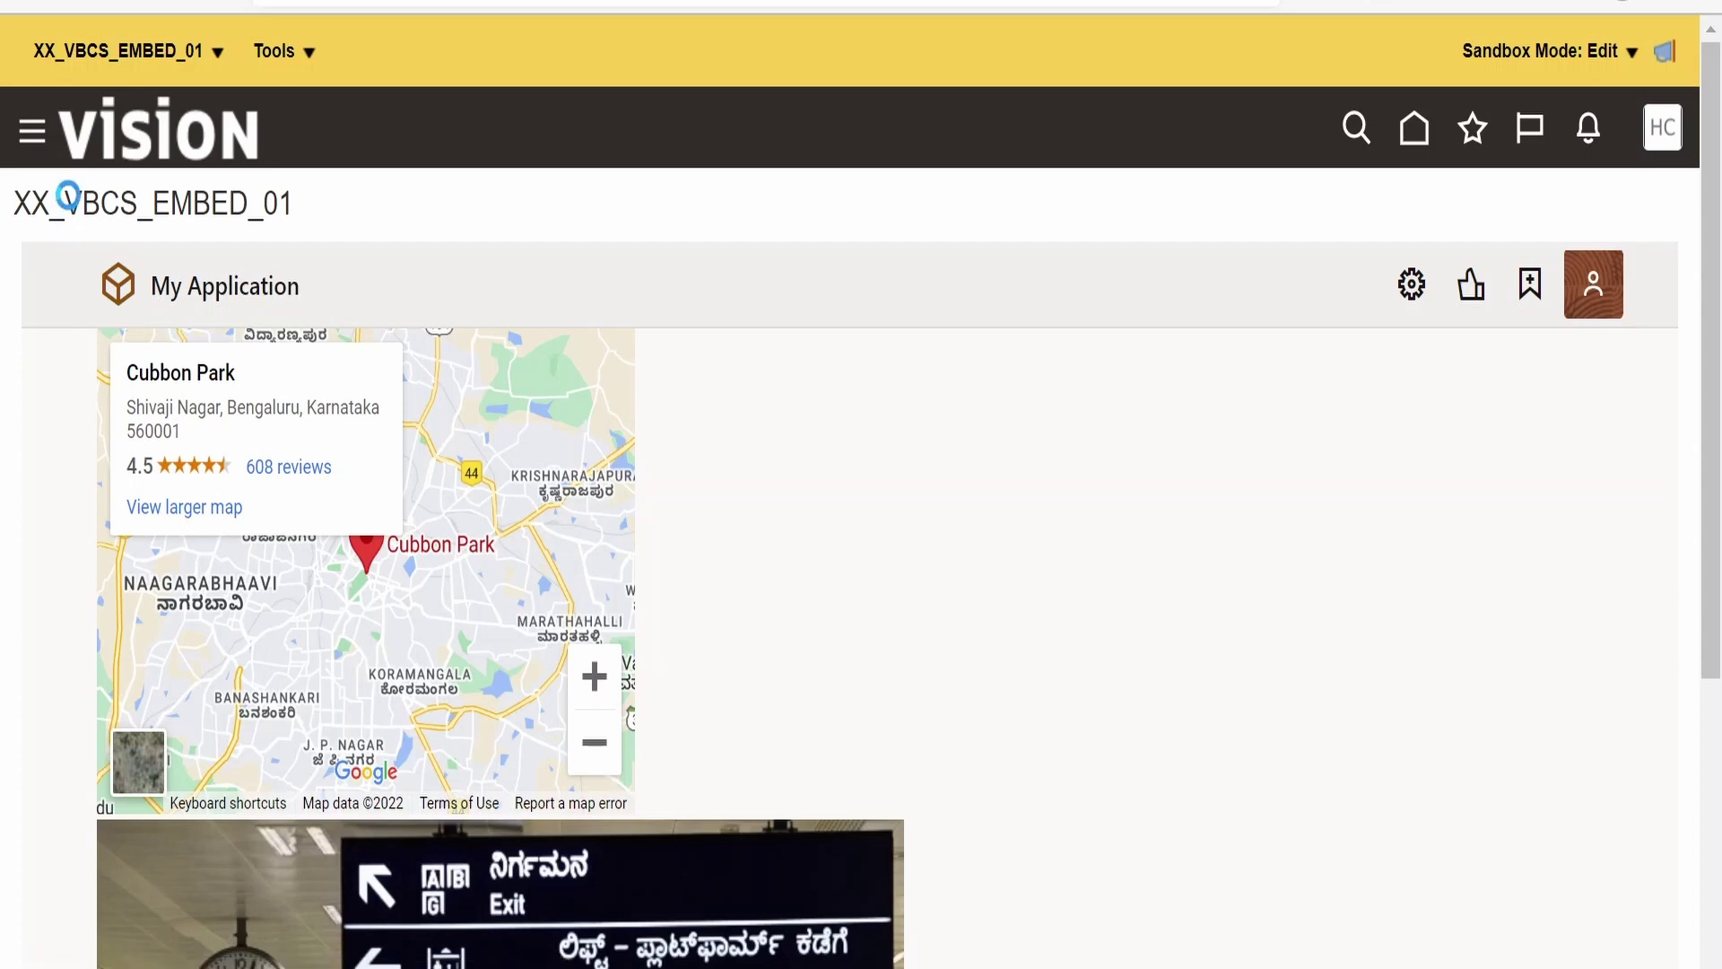
Locate XX_VBCS_EMBED_01 under the Me group in the Navigator, also expanding Product Management, then close it.
click(32, 131)
scroll(231, 476, down, 10)
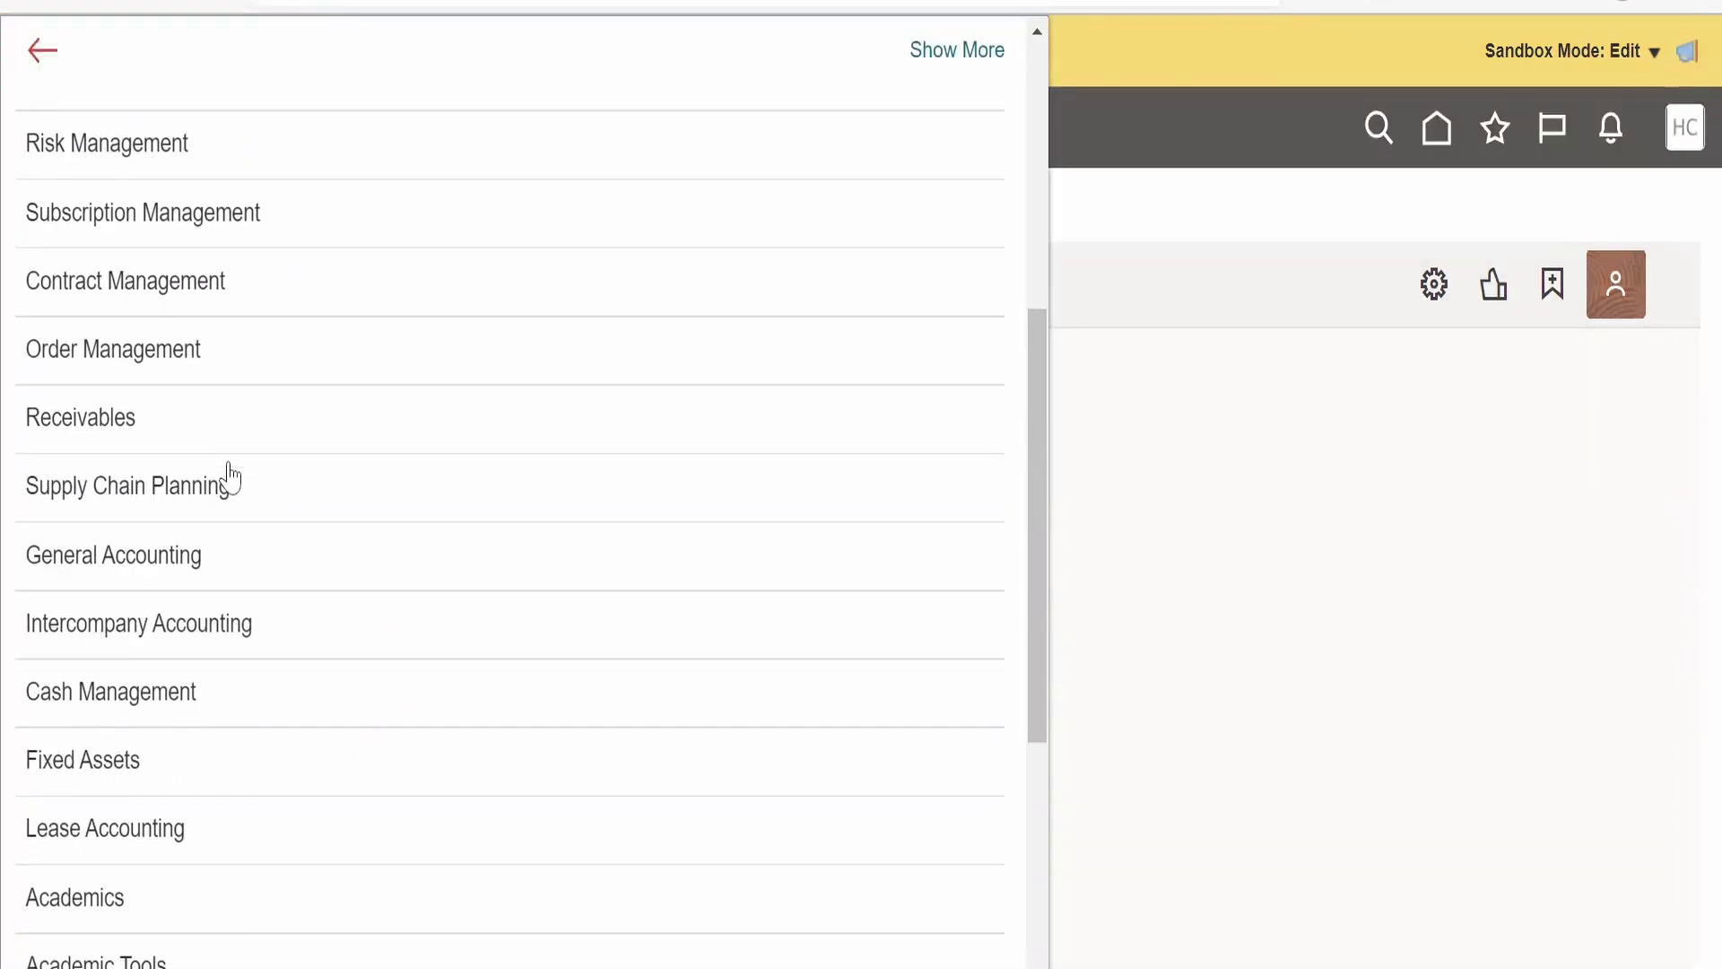
scroll(227, 484, up, 8)
scroll(222, 475, up, 2)
click(89, 339)
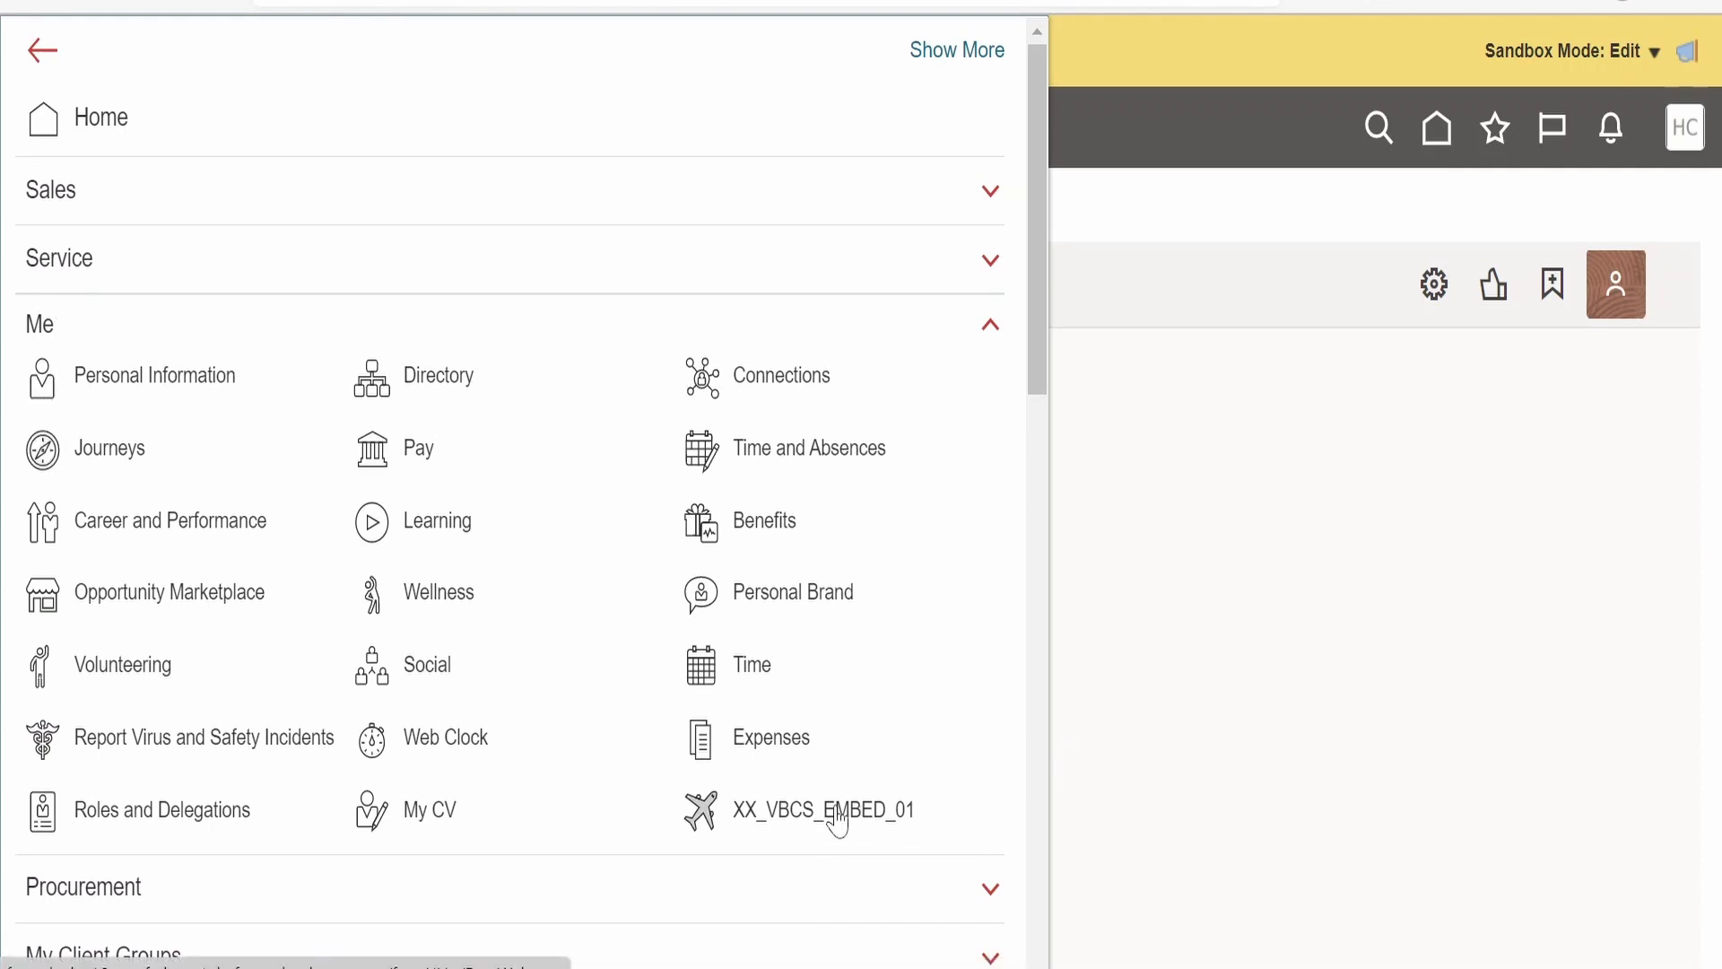
scroll(818, 838, down, 3)
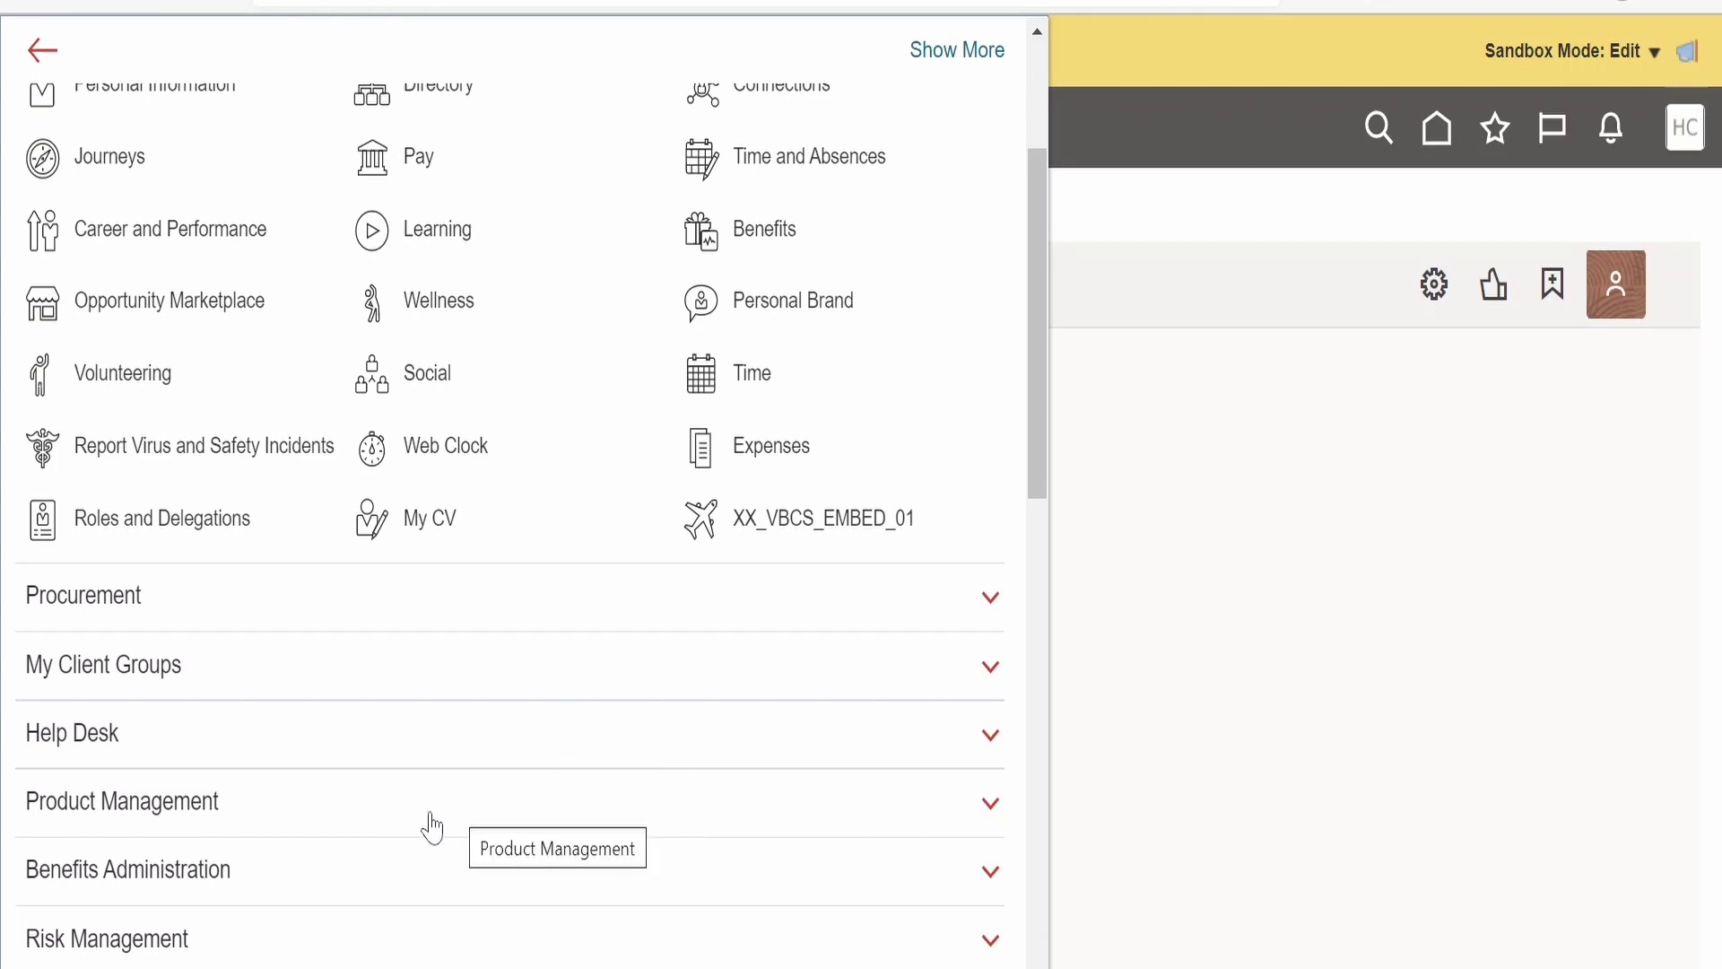
scroll(448, 812, down, 5)
click(331, 367)
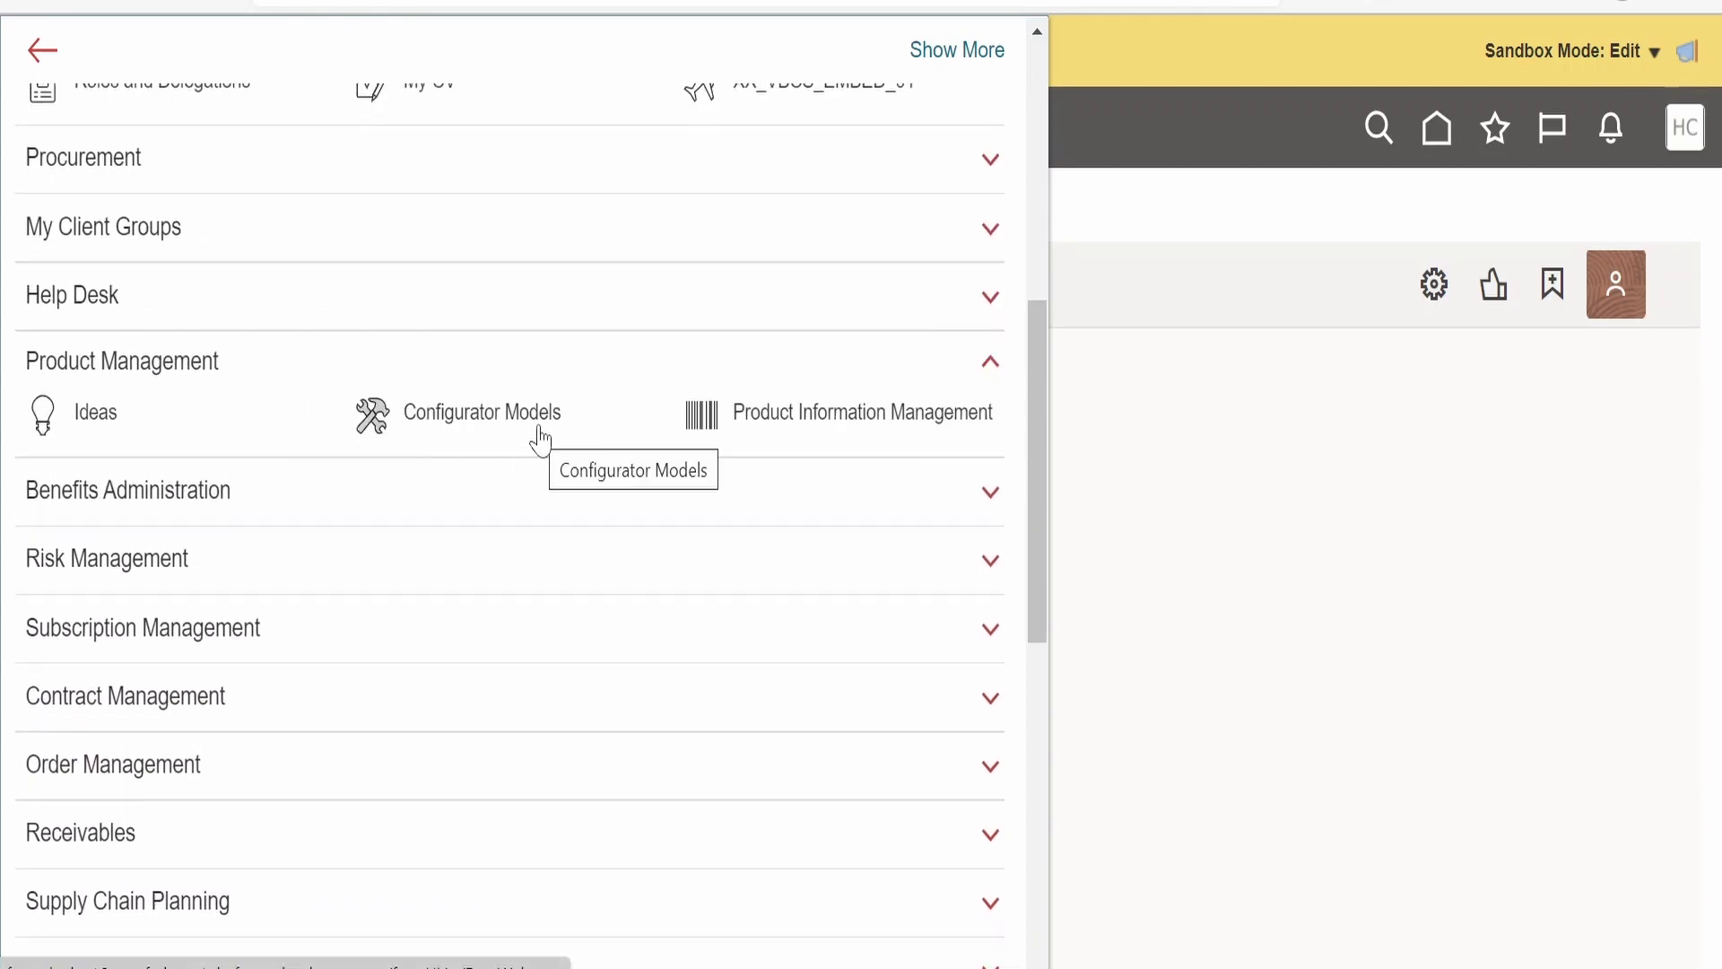
click(1173, 492)
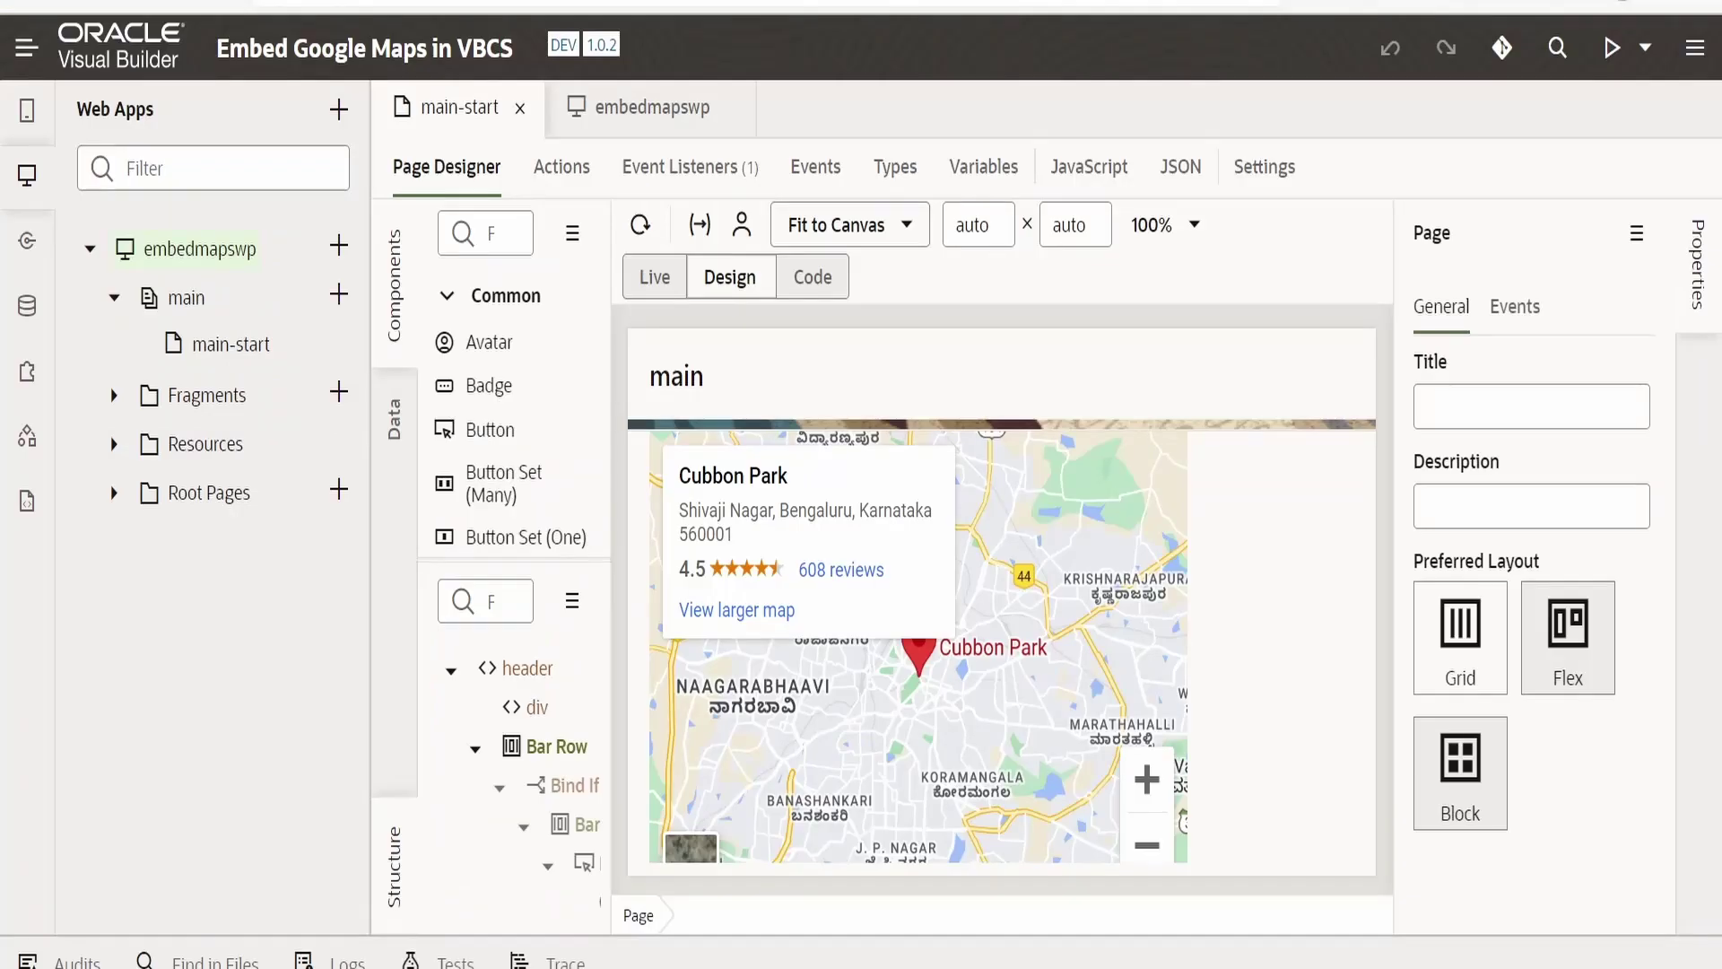
Review the embedmapswp web app's Security settings for anonymous access and embedding options.
click(215, 255)
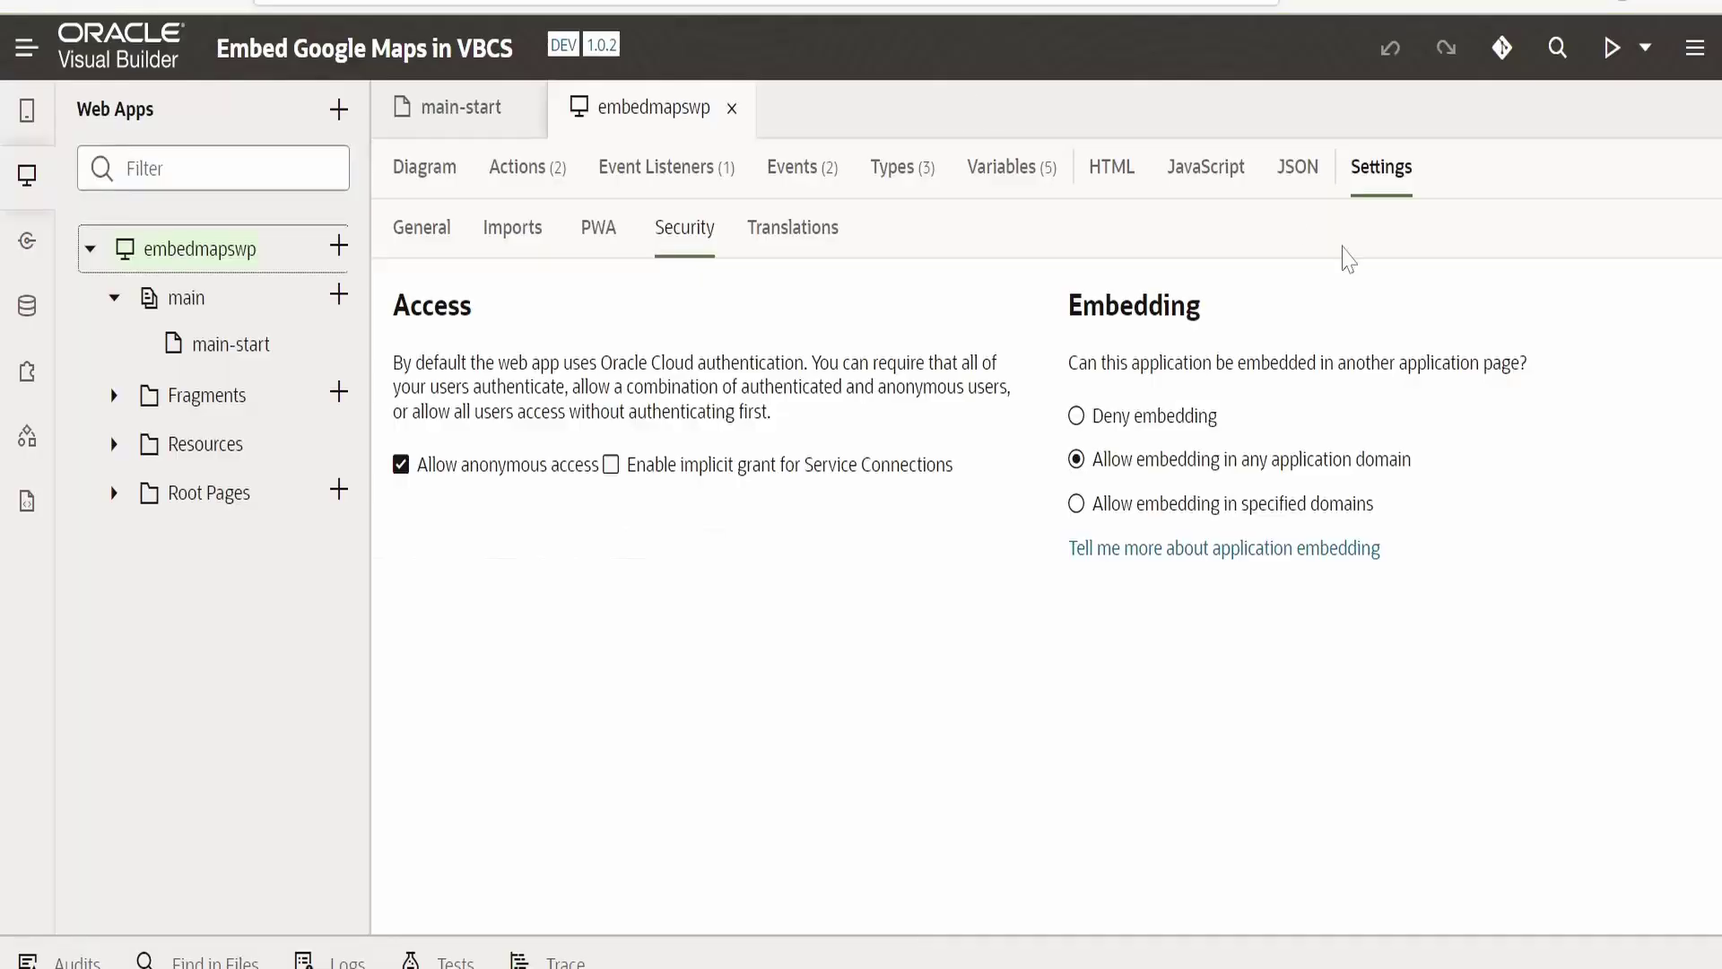
click(927, 300)
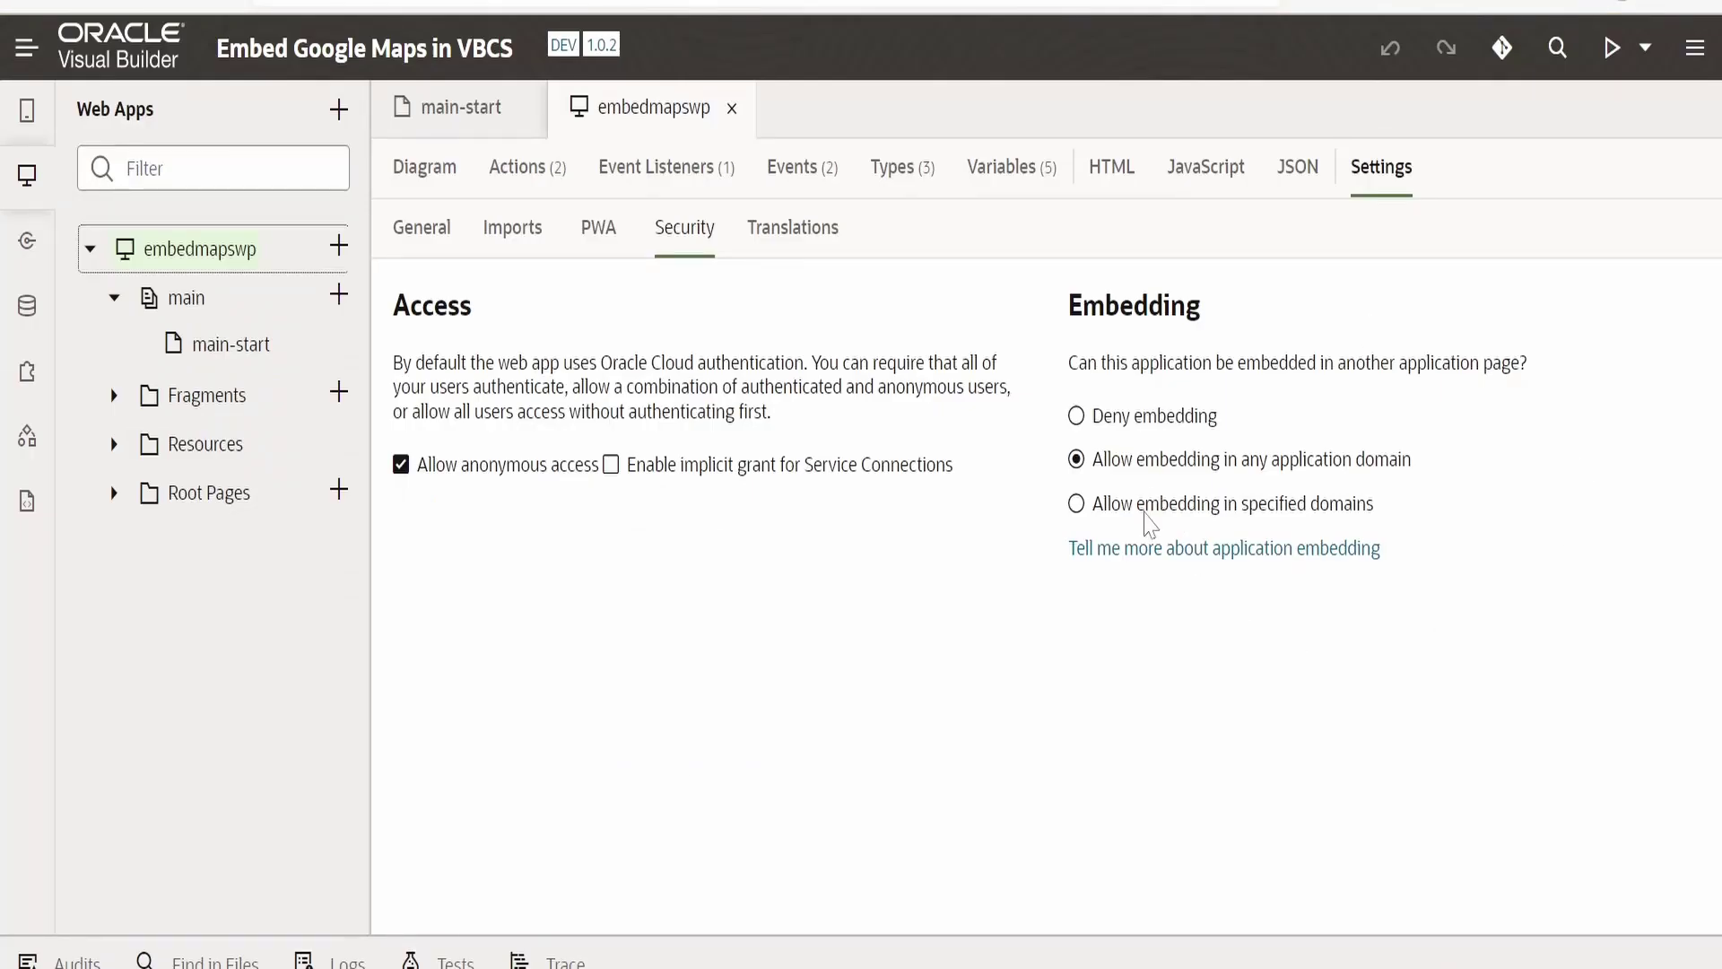
Keep embedding allowed in any application domain and return to the Visual Applications list.
click(1145, 510)
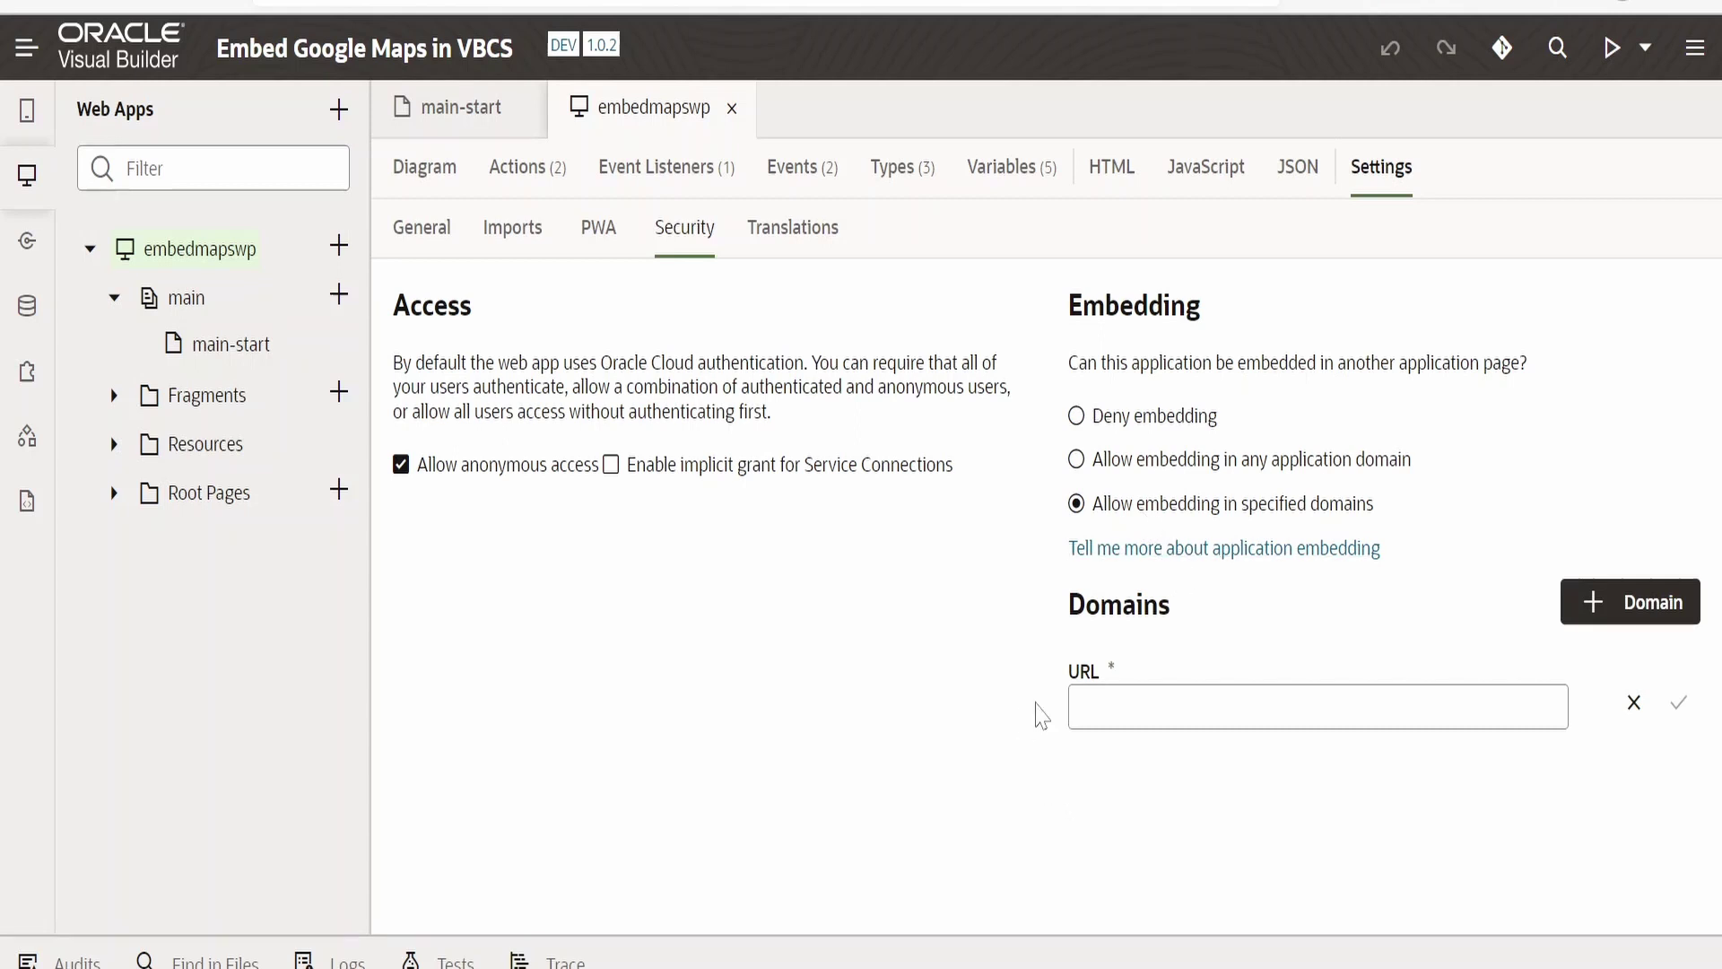
click(1082, 707)
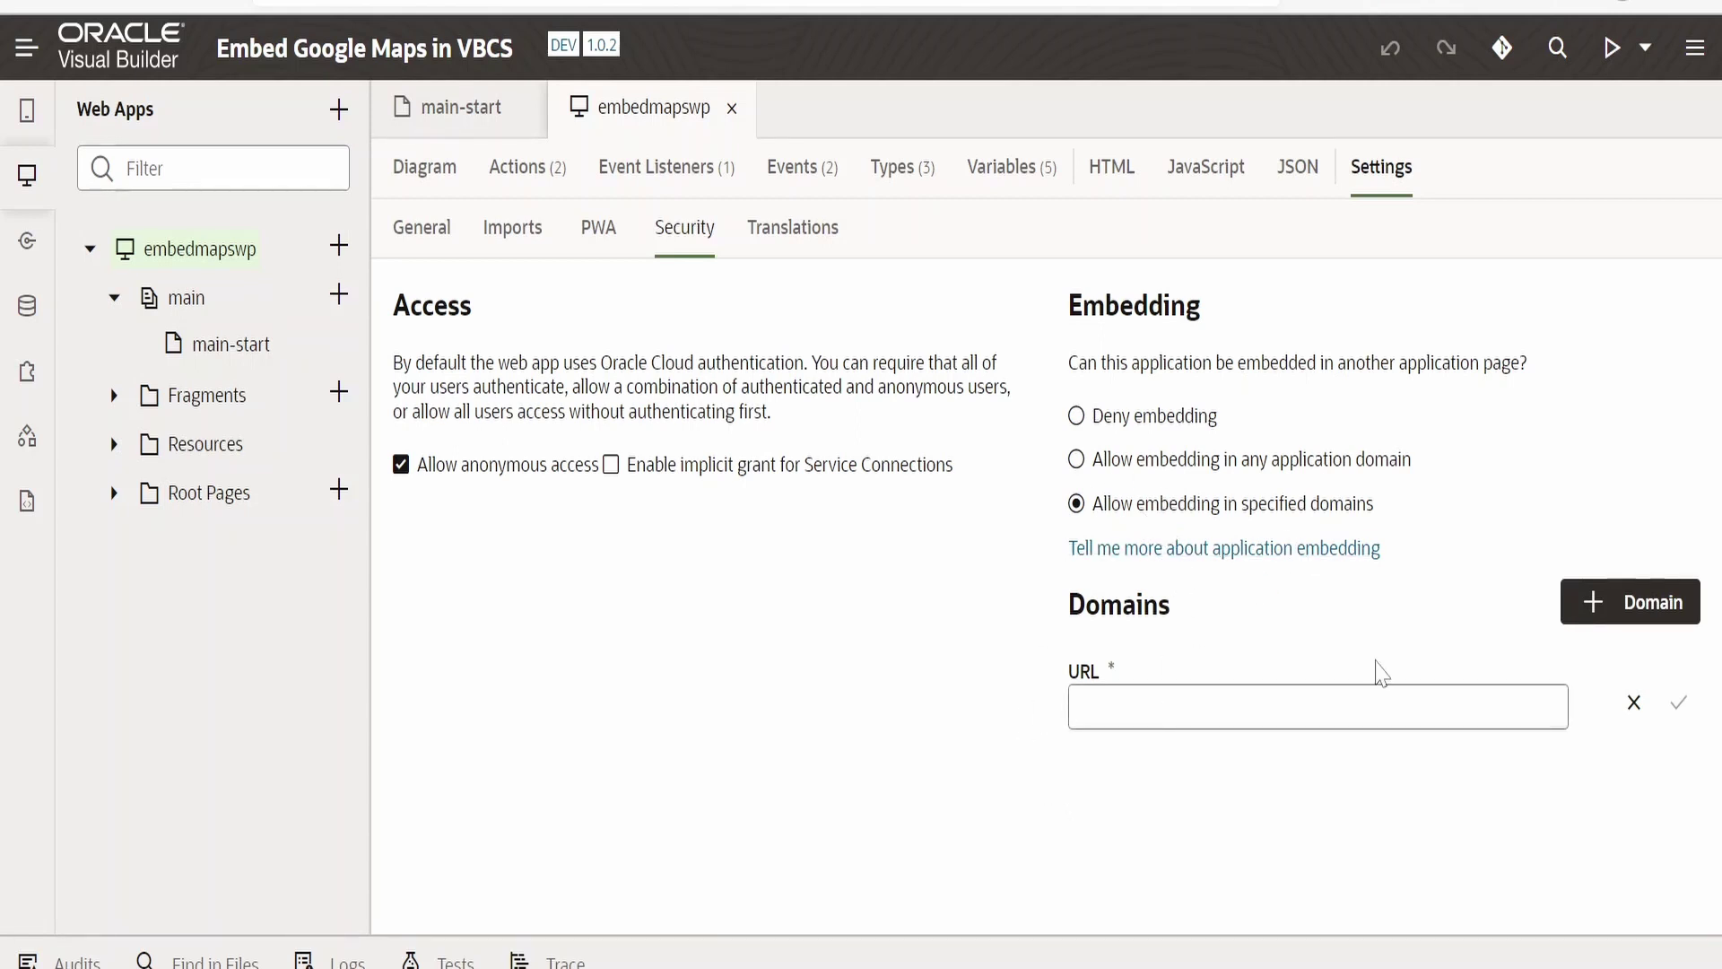
click(1164, 470)
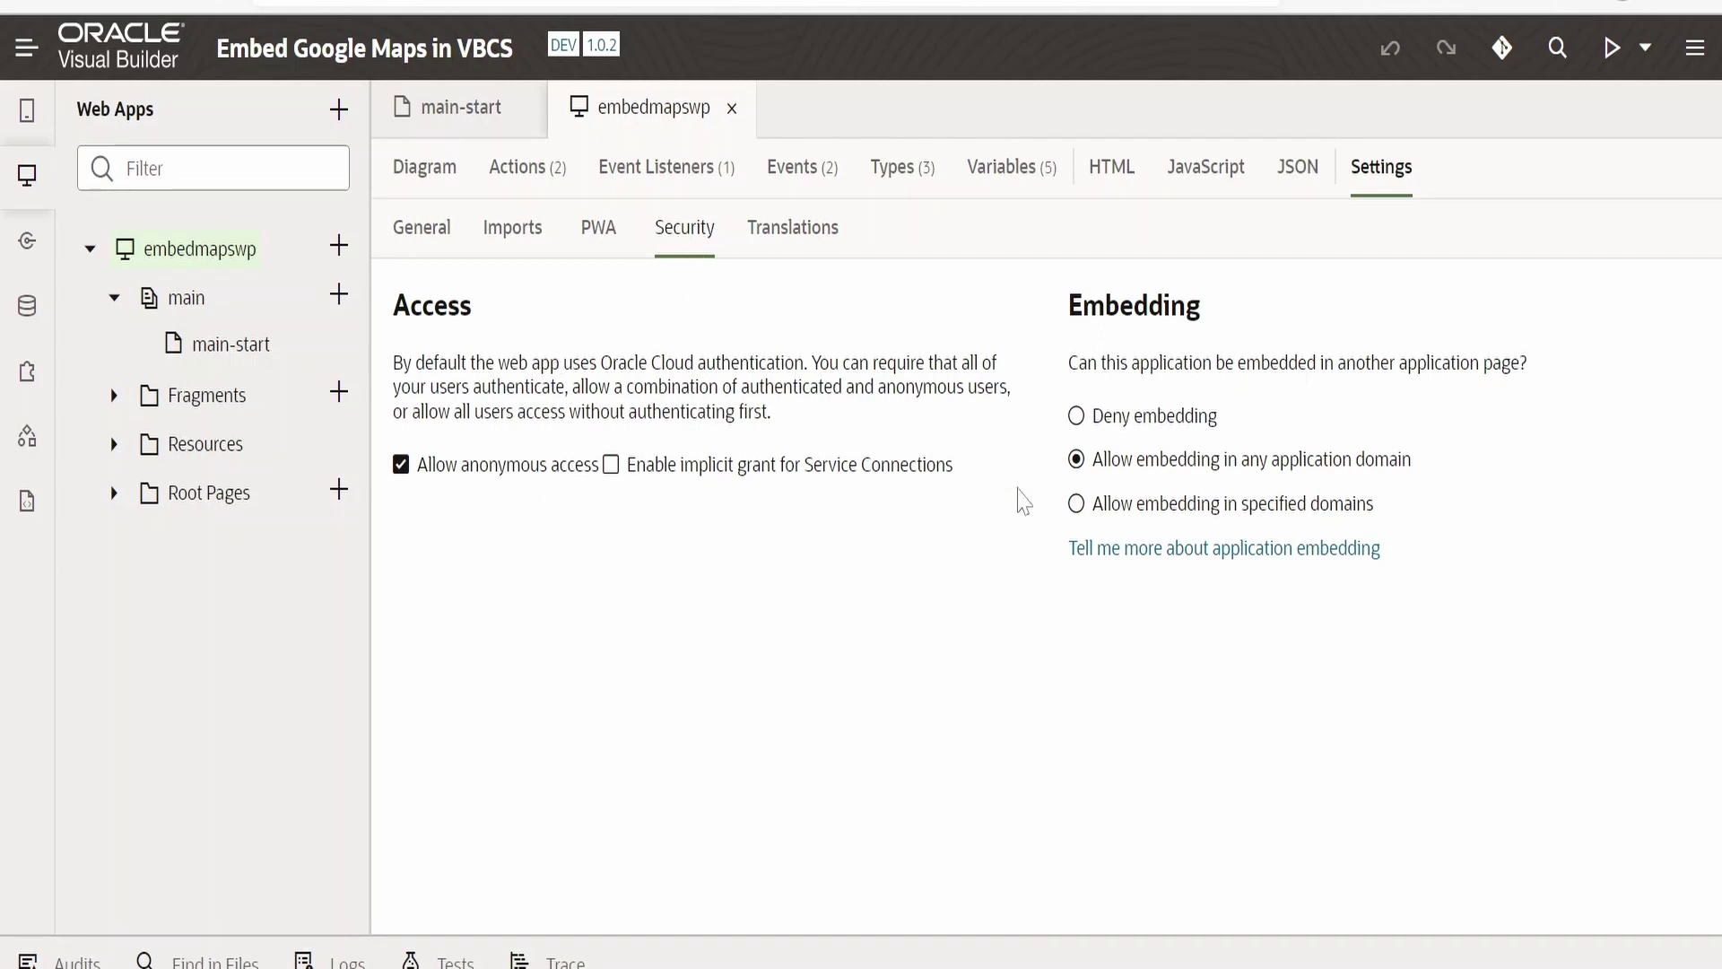
click(112, 47)
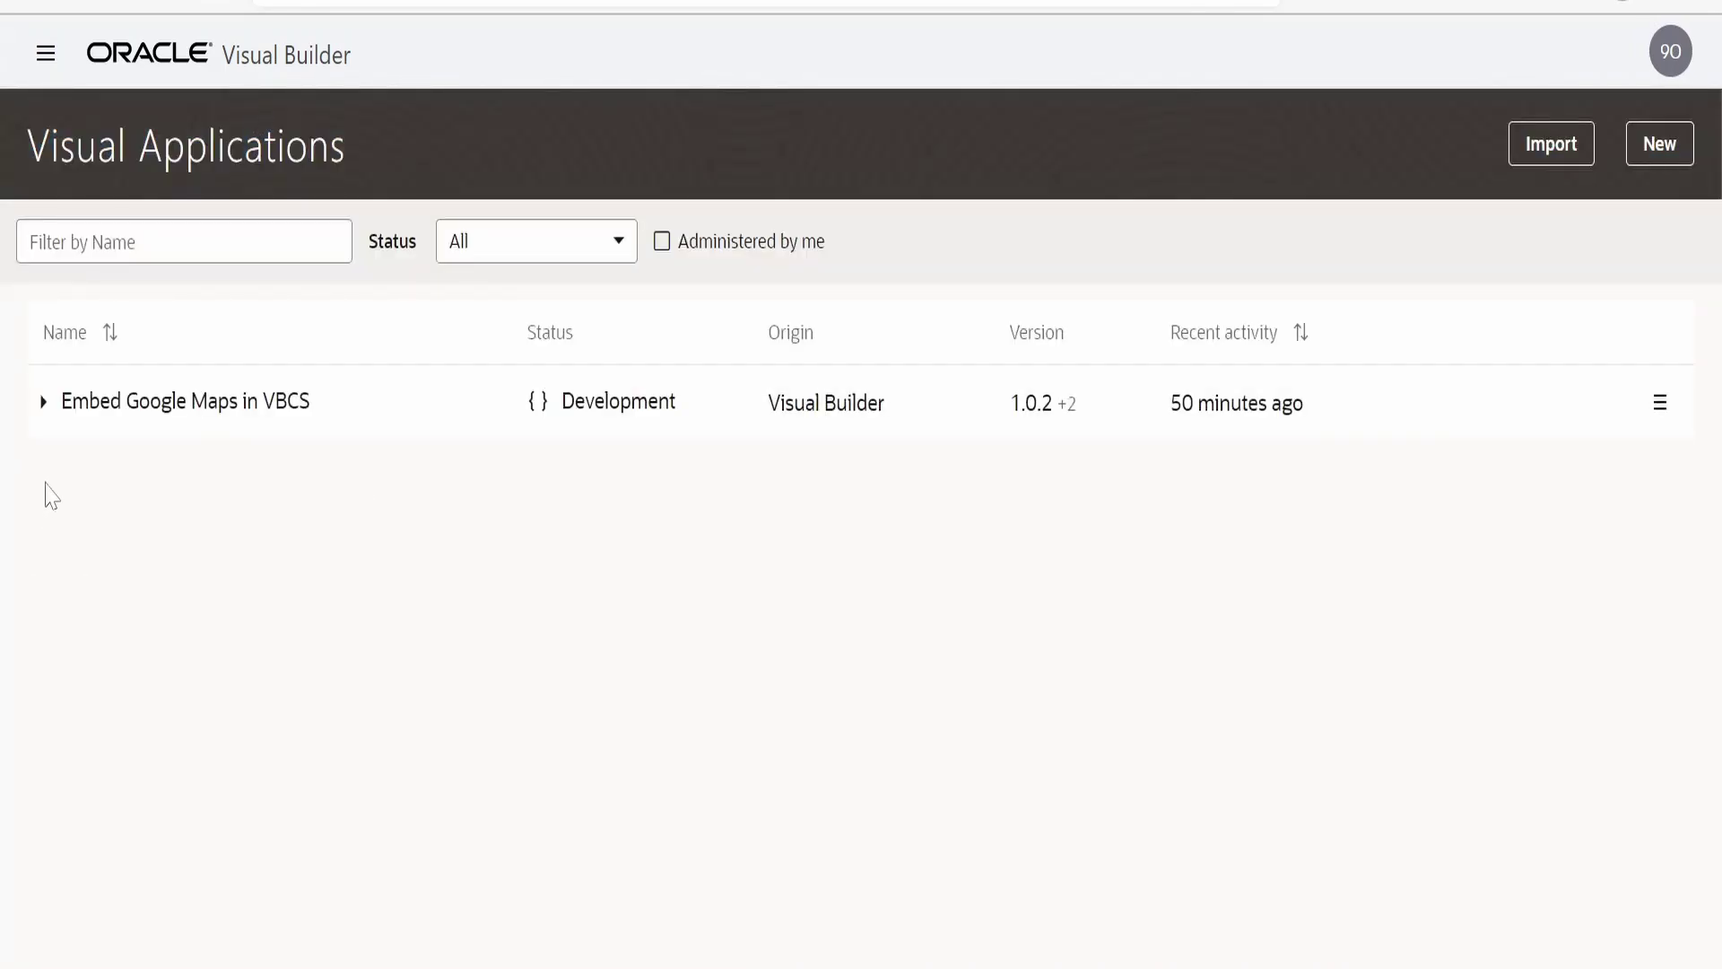
Expand Embed Google Maps in VBCS's versions and stage the 1.0.2 development version.
click(41, 406)
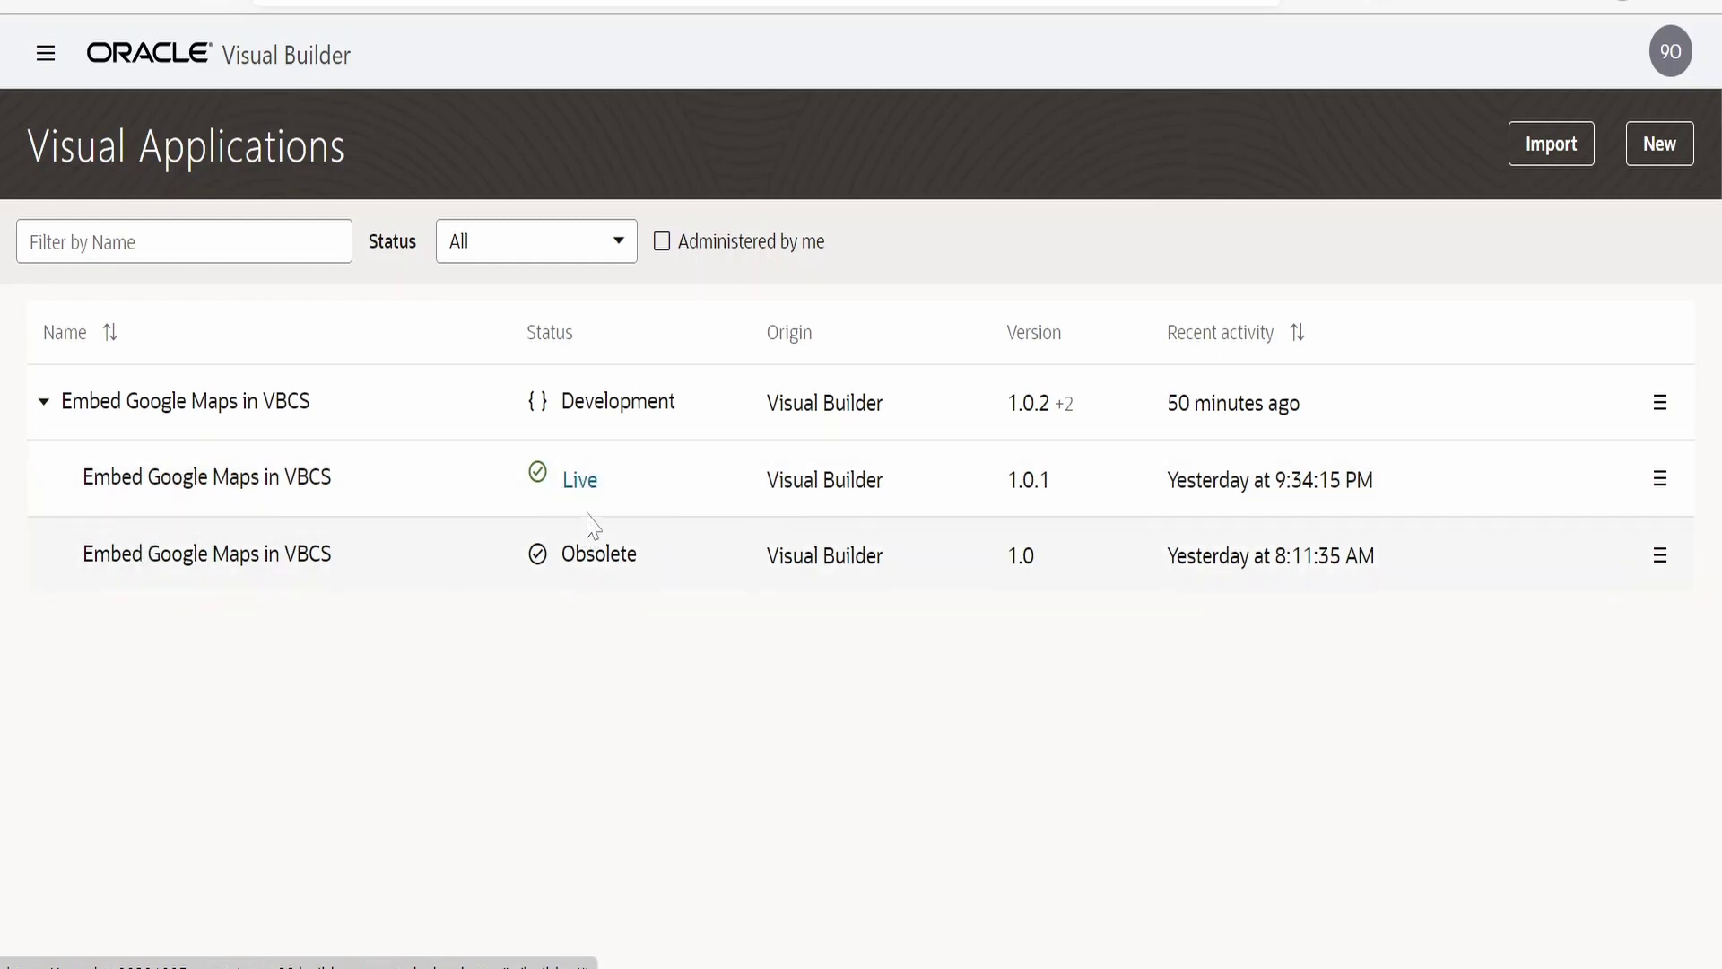
click(581, 487)
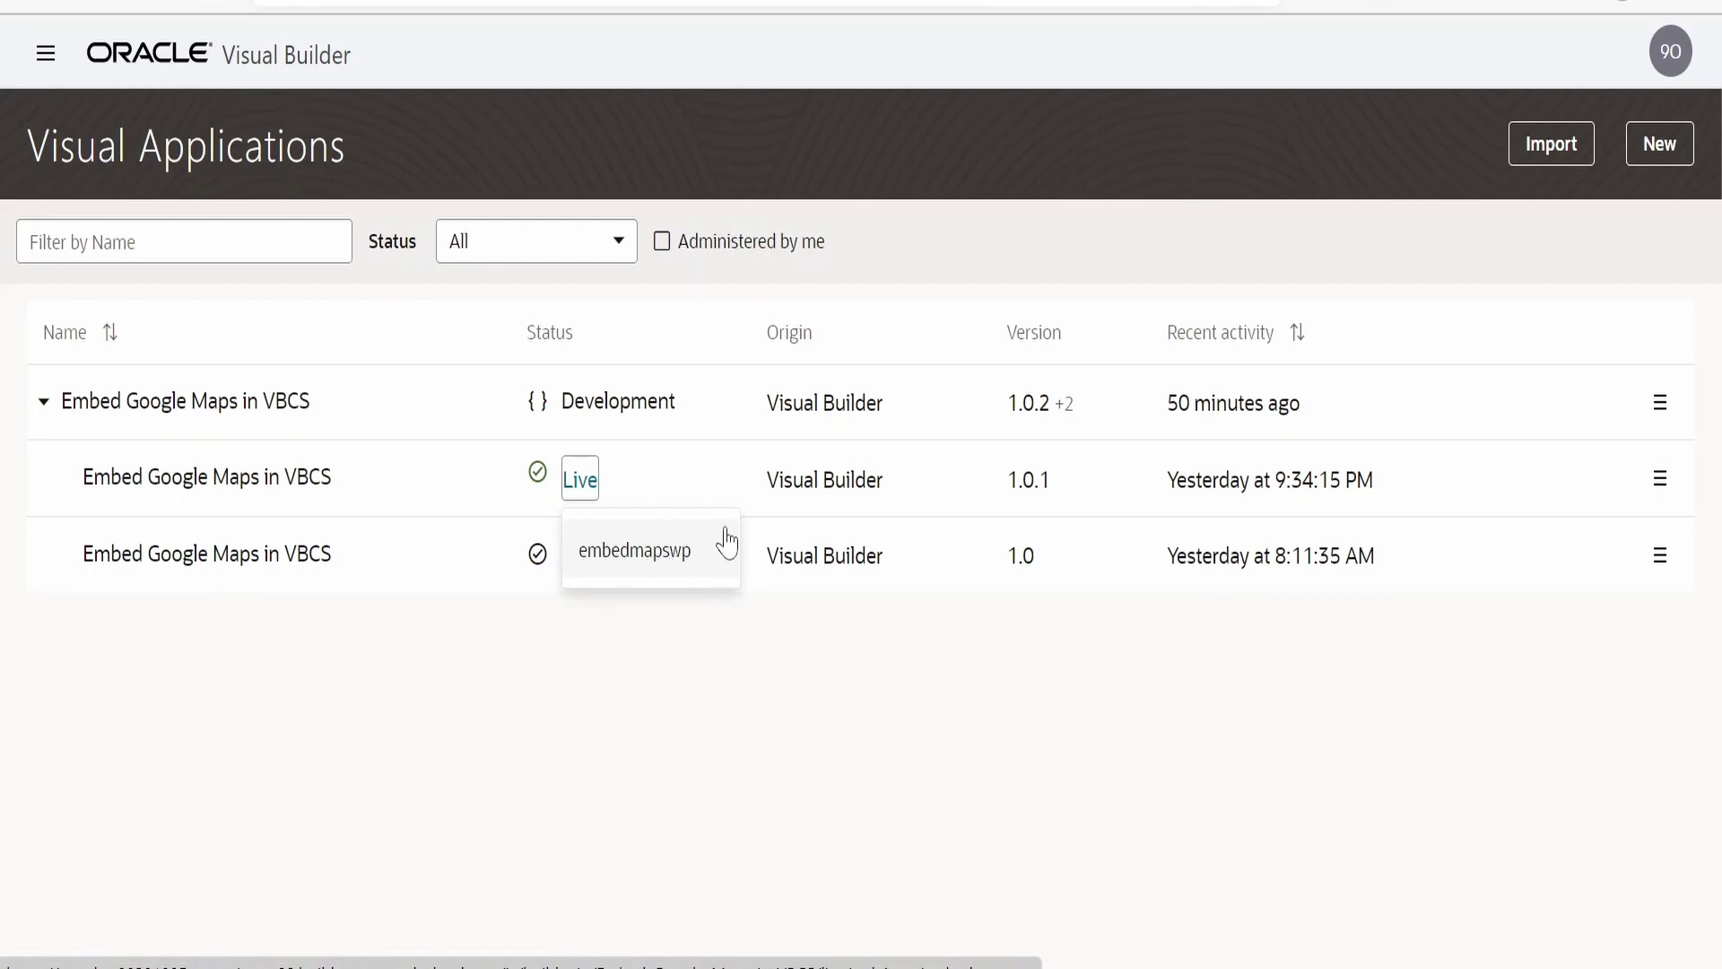
click(1659, 402)
click(1572, 886)
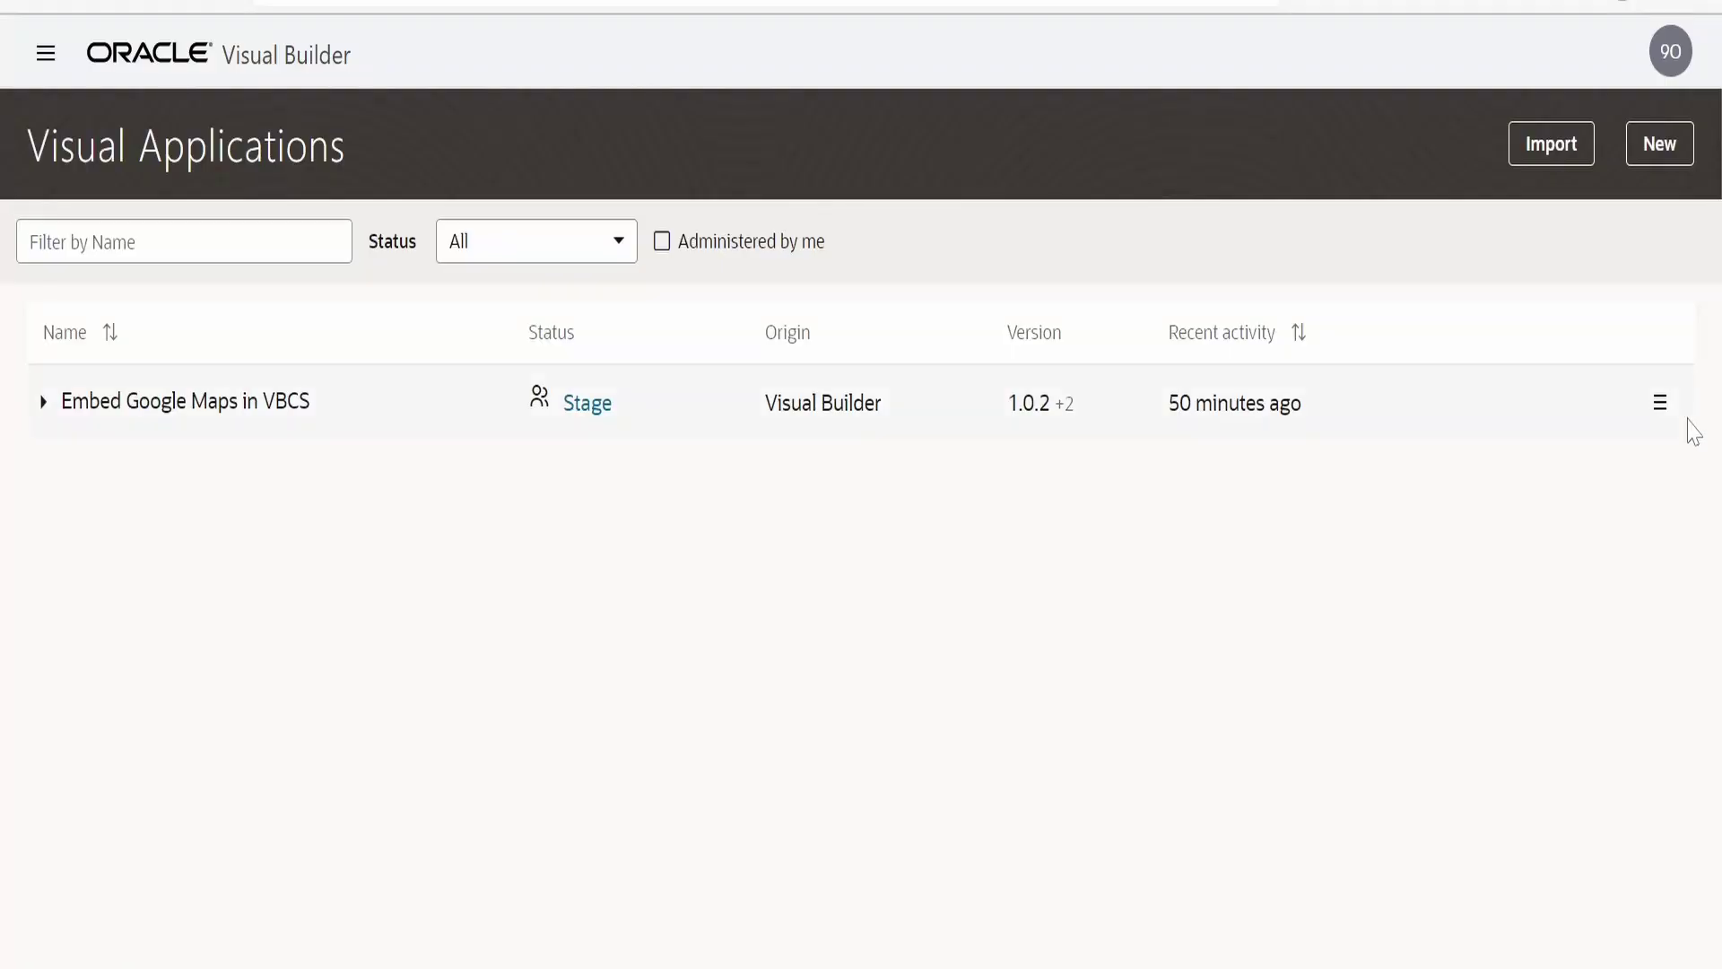
Publish staged version 1.0.2 Live and confirm versions 1.0.1 and 1.0 are Obsolete.
click(1659, 404)
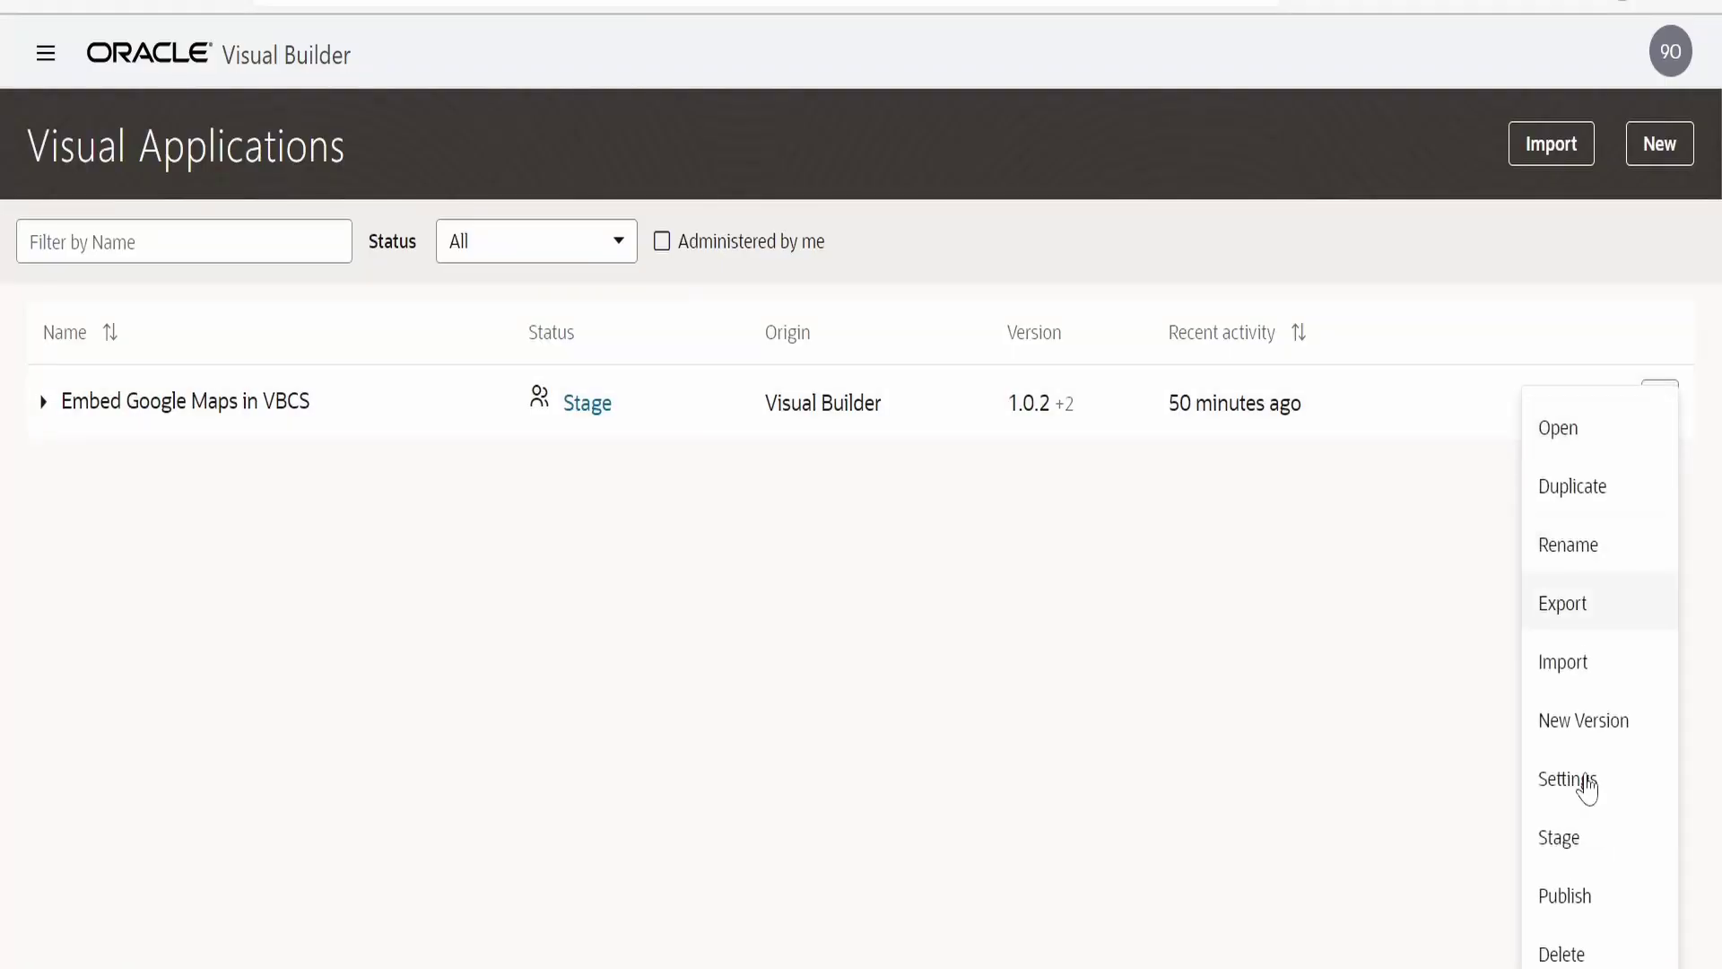
click(1565, 895)
click(1085, 822)
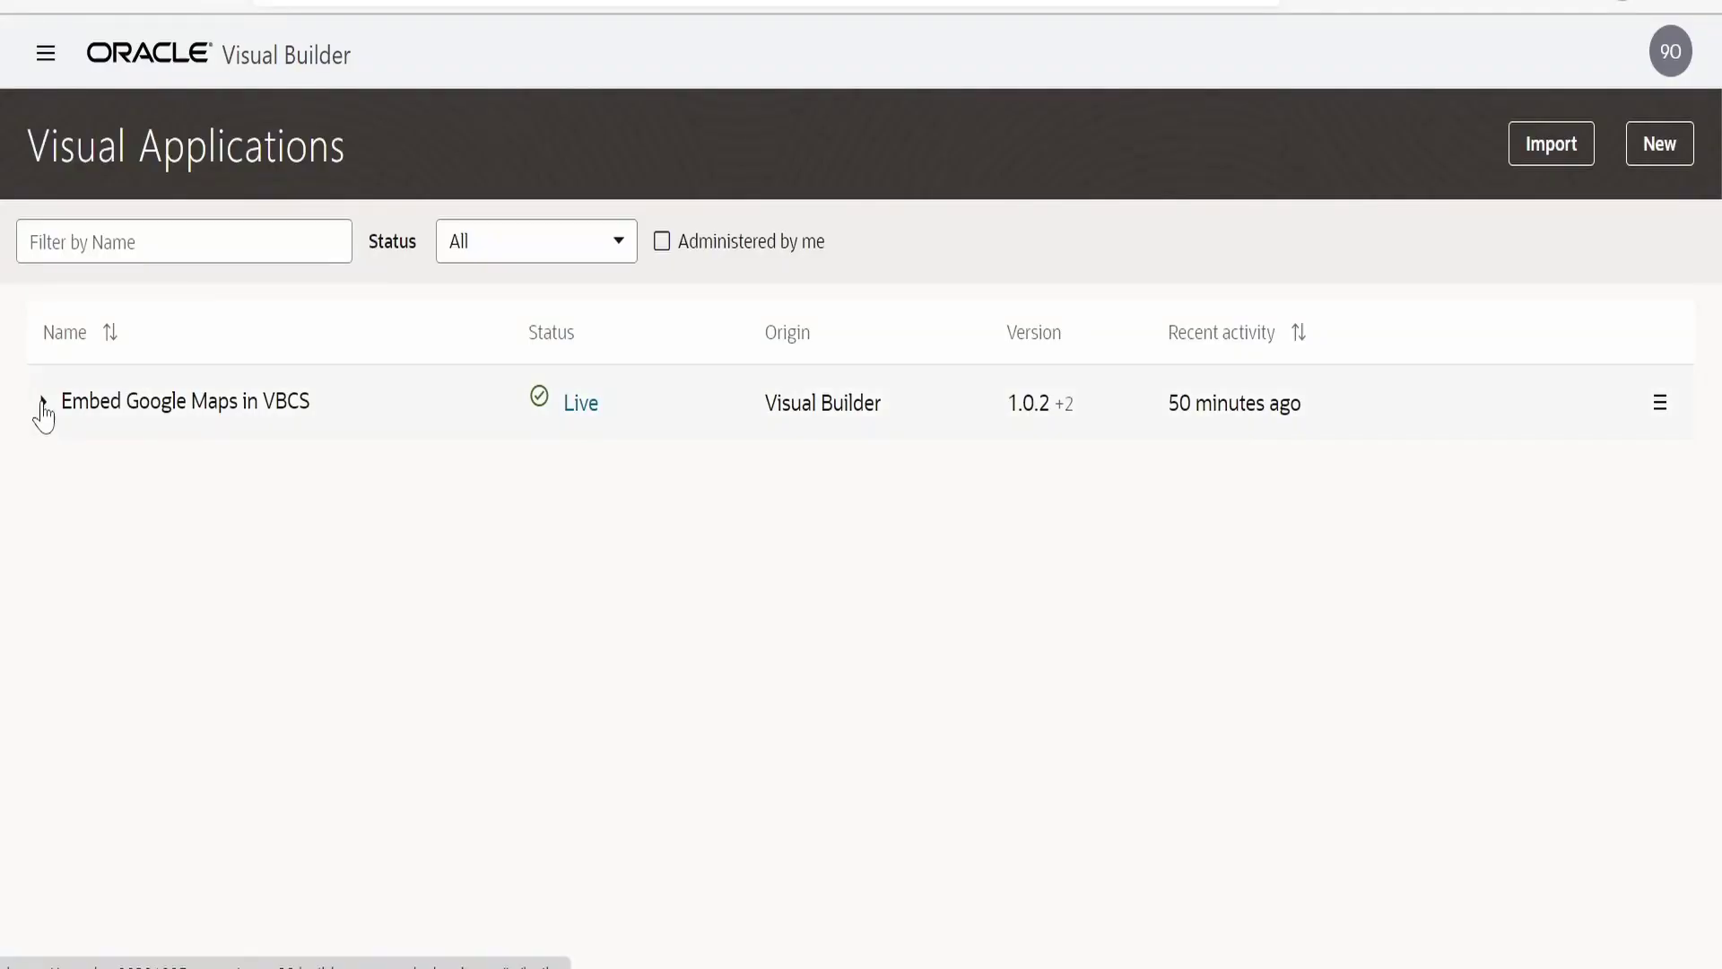
click(43, 402)
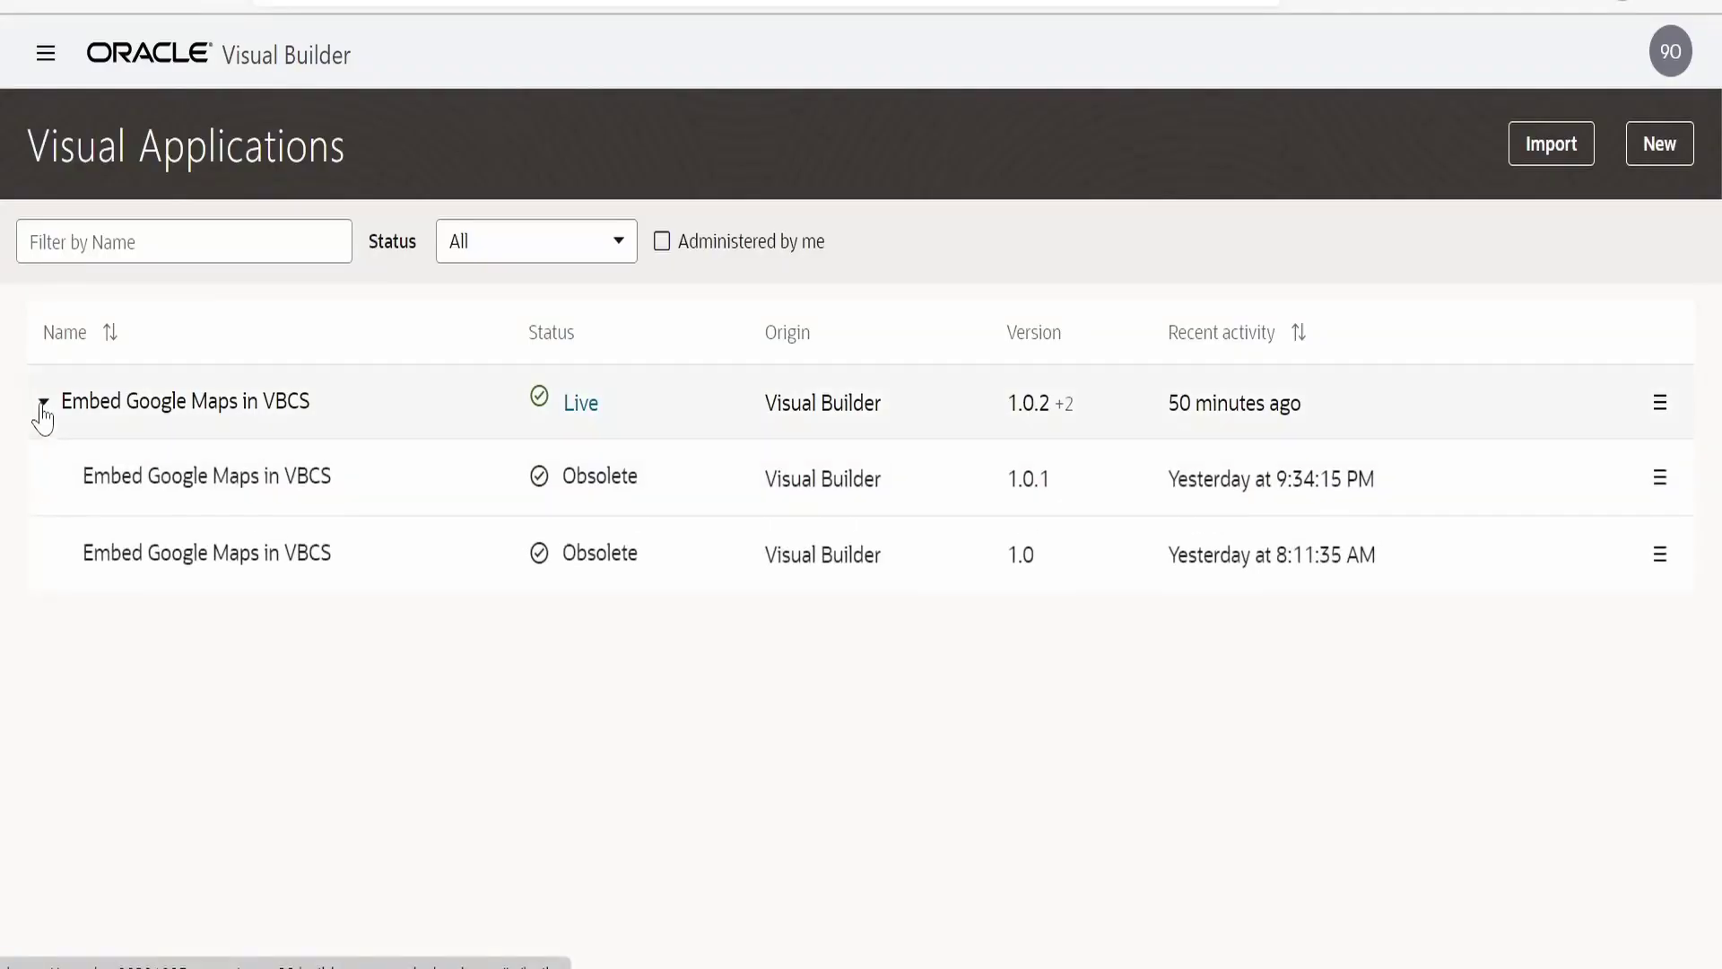
click(580, 410)
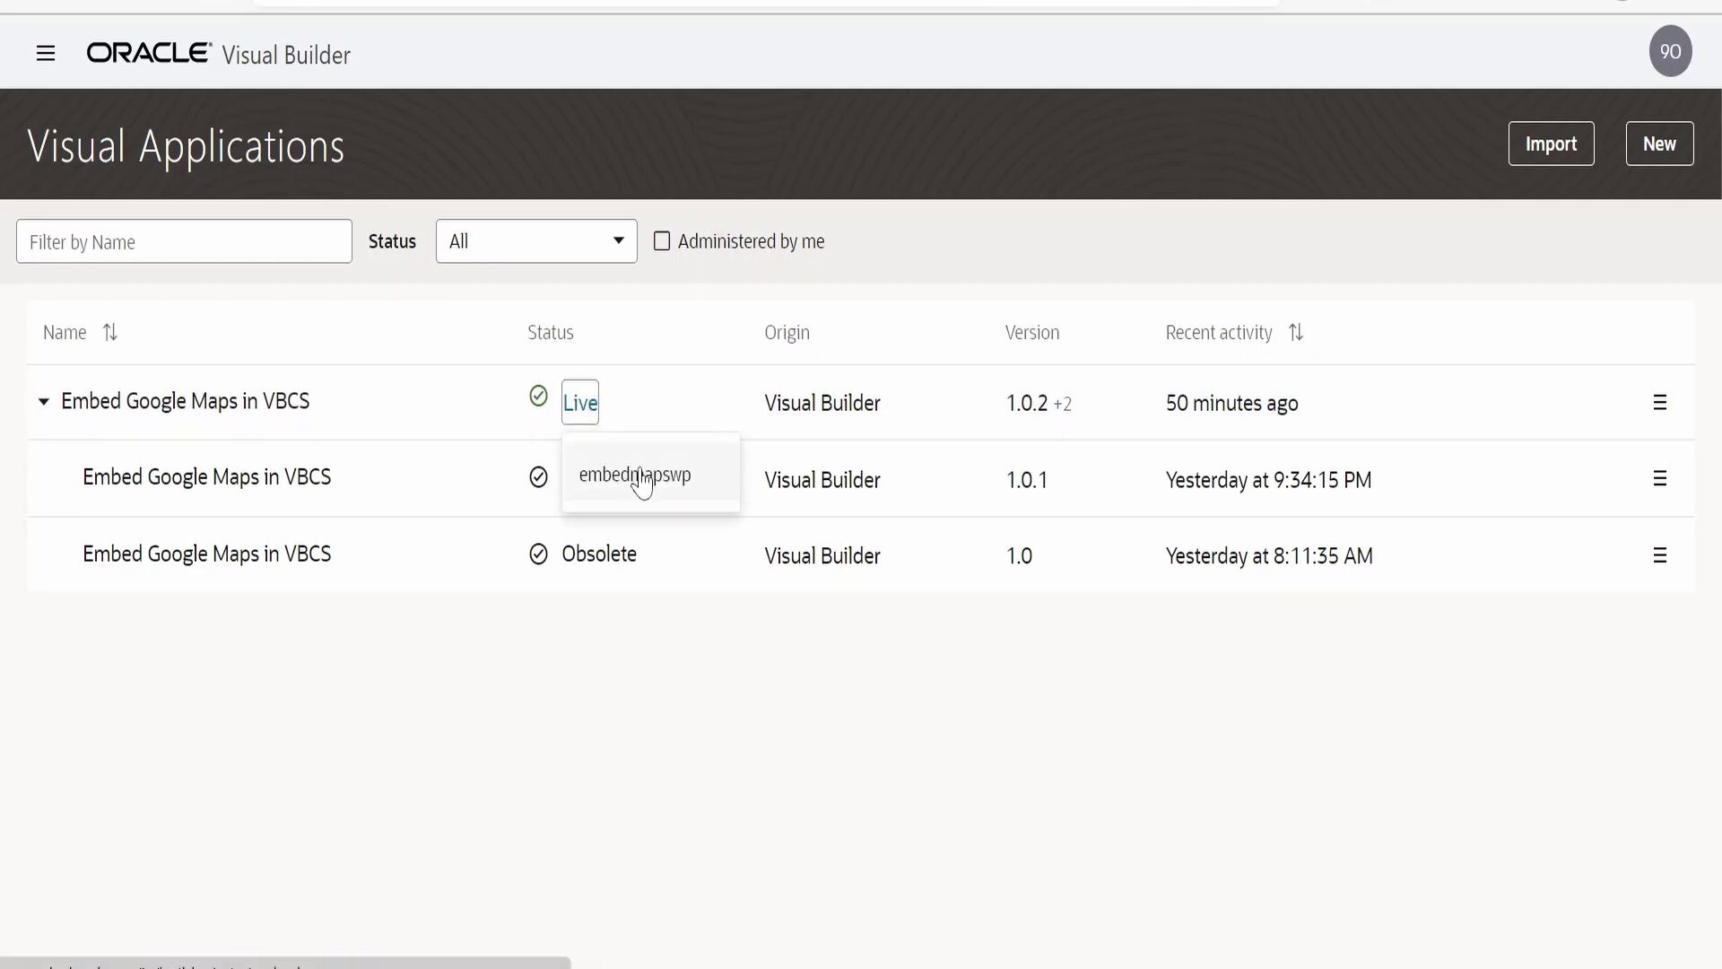